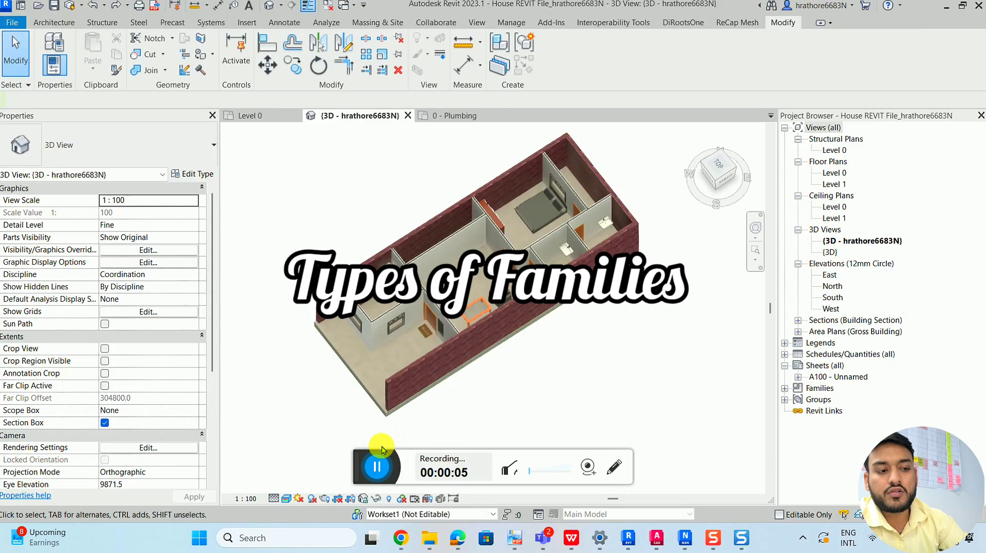
# - Zoom and orbit the 3D house model to view it from a different angle
pyautogui.moveTo(361, 468); pyautogui.dragTo(23, 508)
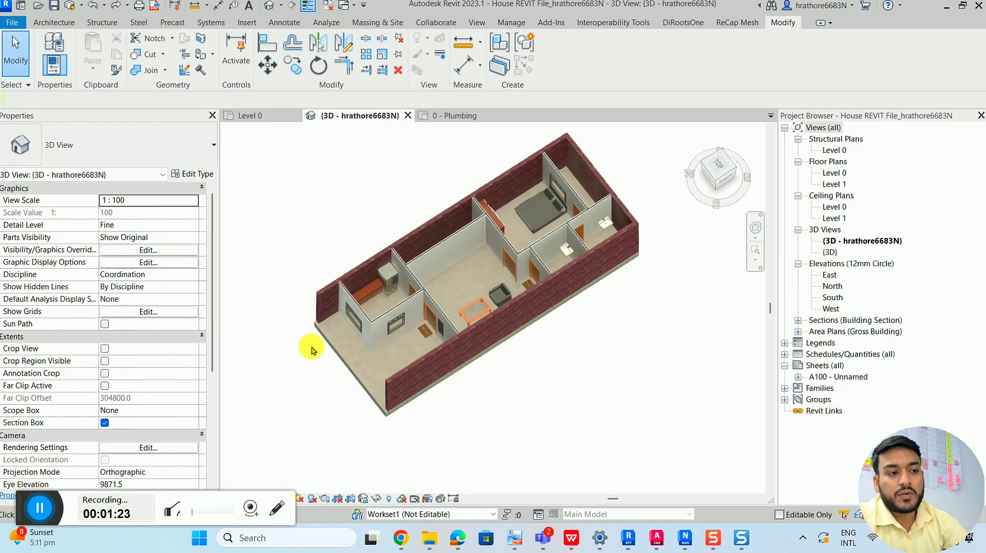
pyautogui.scroll(1, 311, 351)
pyautogui.scroll(1, 286, 342)
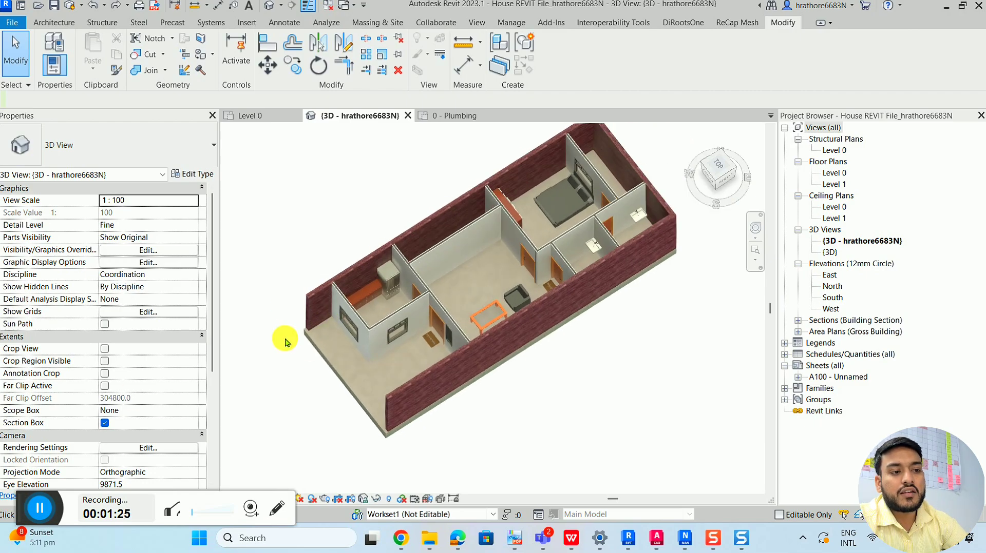
pyautogui.scroll(-1, 285, 341)
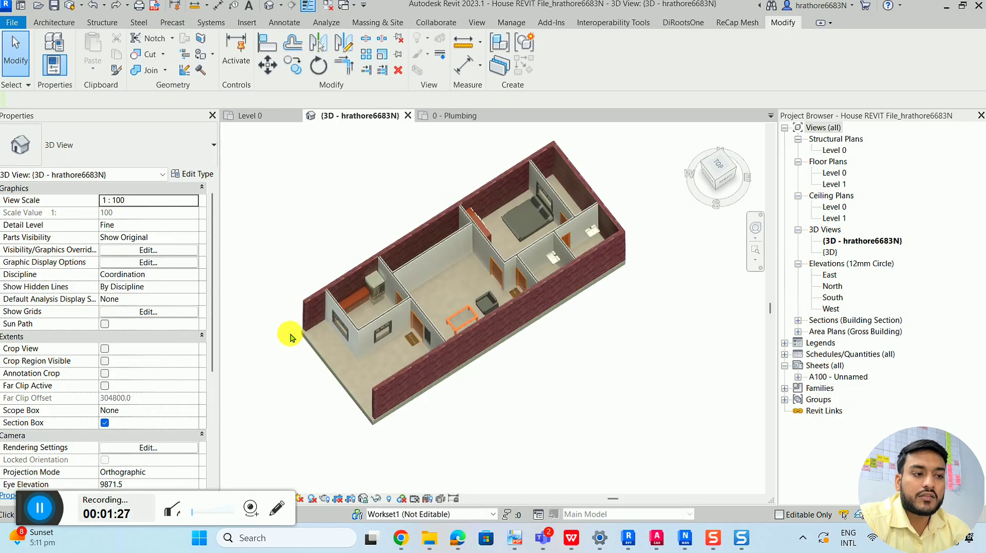
pyautogui.scroll(1, 439, 240)
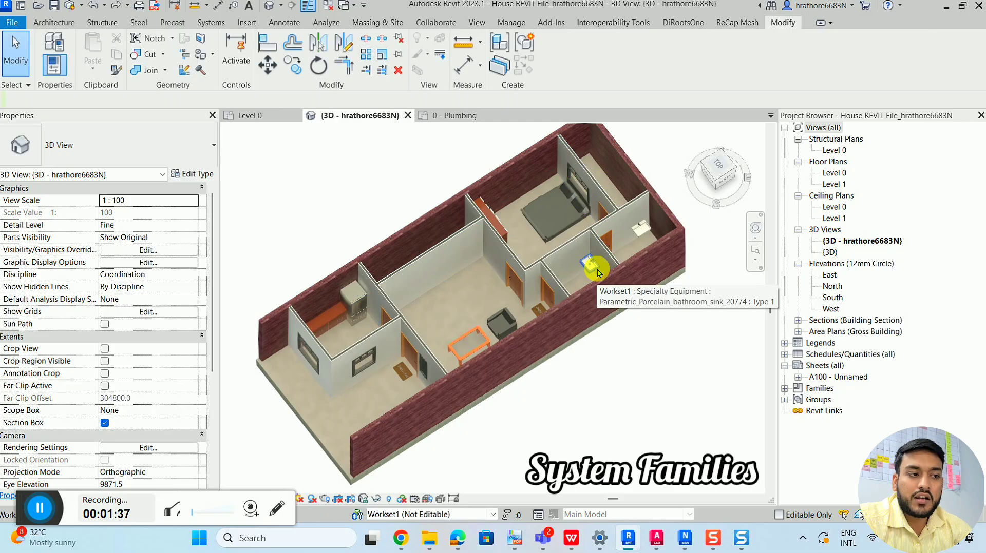
pyautogui.keyDown('shift'); pyautogui.moveTo(655, 257); pyautogui.dragTo(754, 212, button='middle'); pyautogui.keyUp('shift')
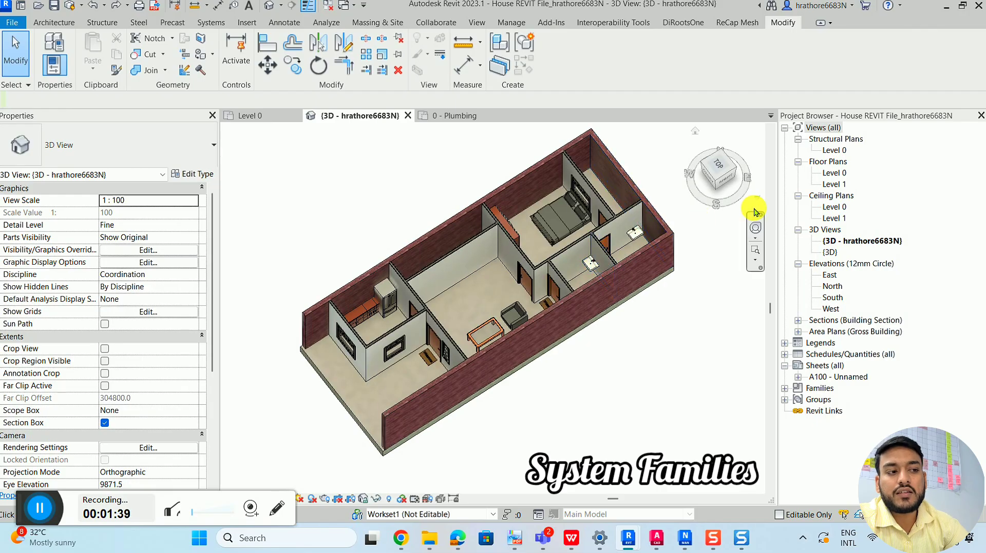
# - Browse the Architecture, Structure and Systems ribbon tabs, ending on Architecture
pyautogui.click(61, 26)
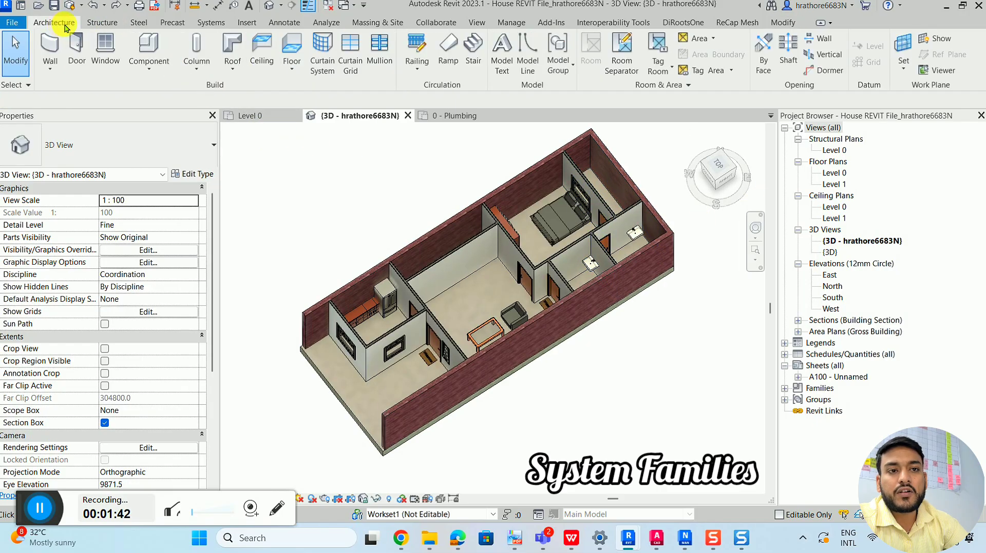
pyautogui.click(101, 23)
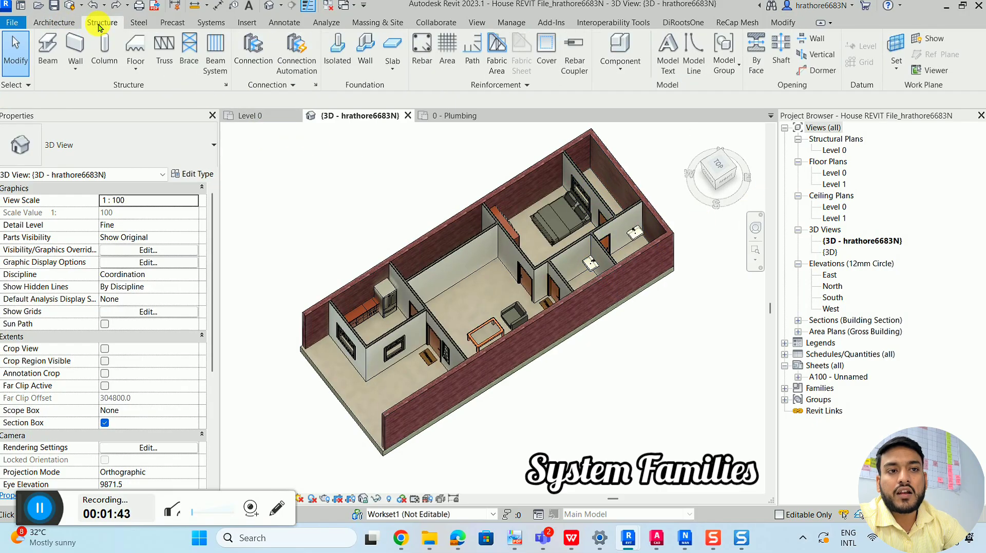
pyautogui.click(211, 23)
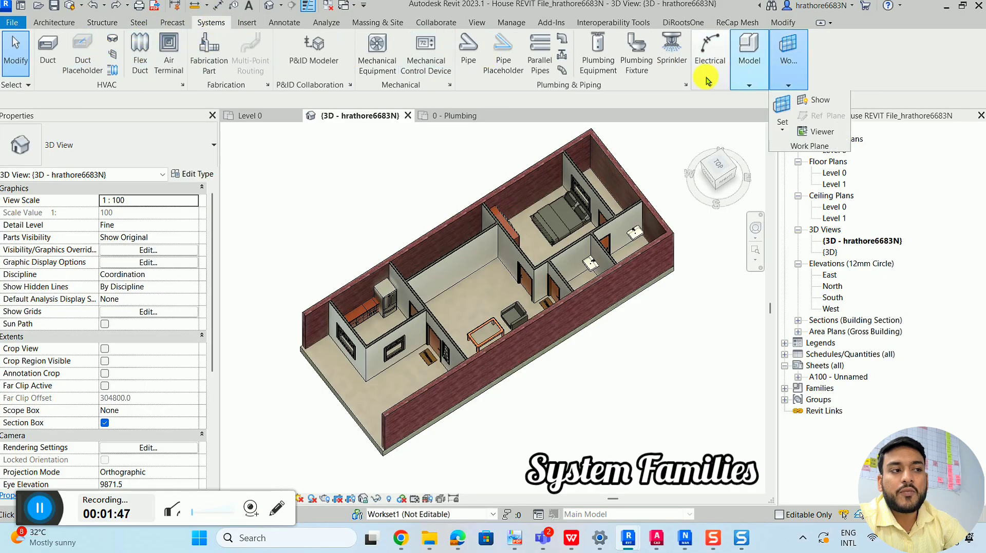
pyautogui.click(60, 23)
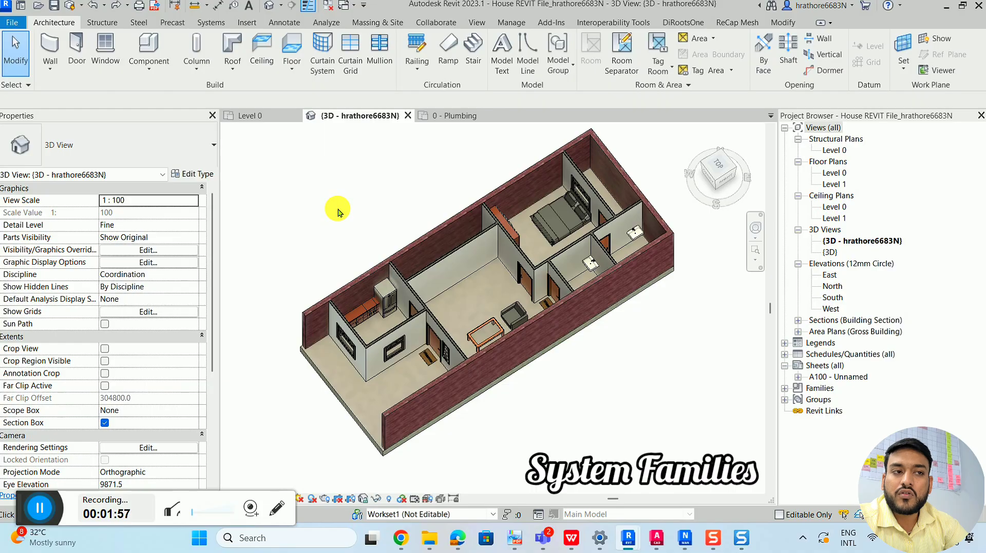
pyautogui.click(211, 22)
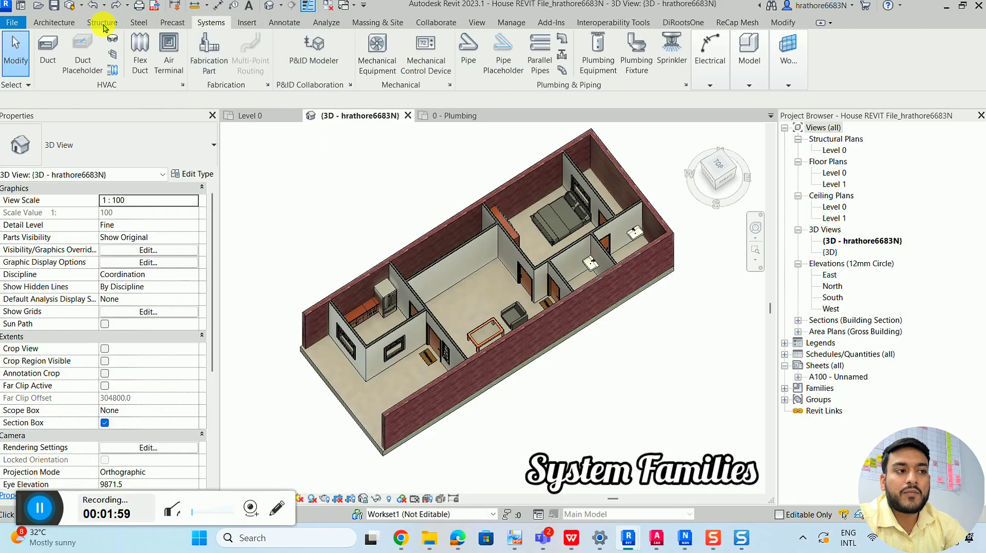
pyautogui.click(71, 24)
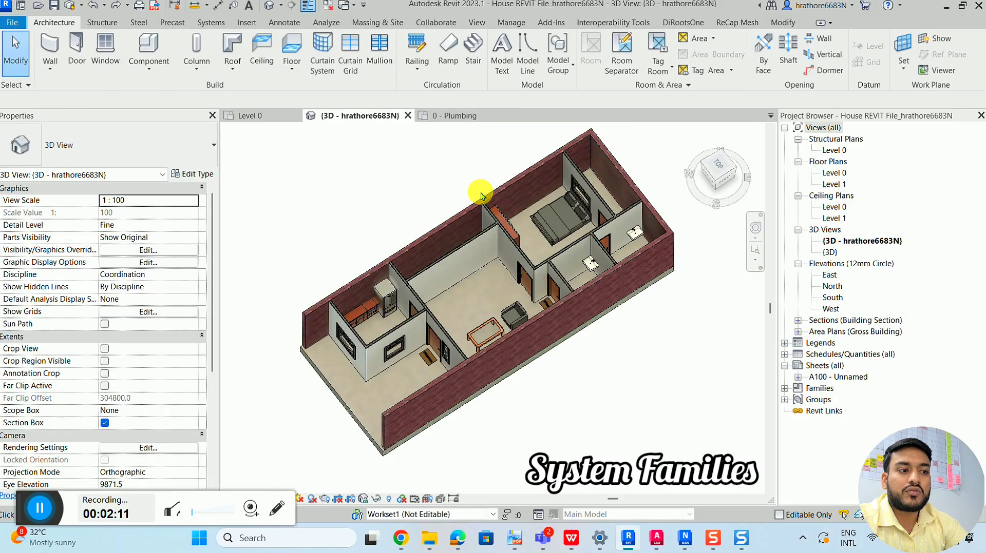
# - Select the top exterior wall and confirm in Type Properties that it is a system family
pyautogui.scroll(2, 479, 193)
pyautogui.scroll(2, 477, 194)
pyautogui.click(451, 238)
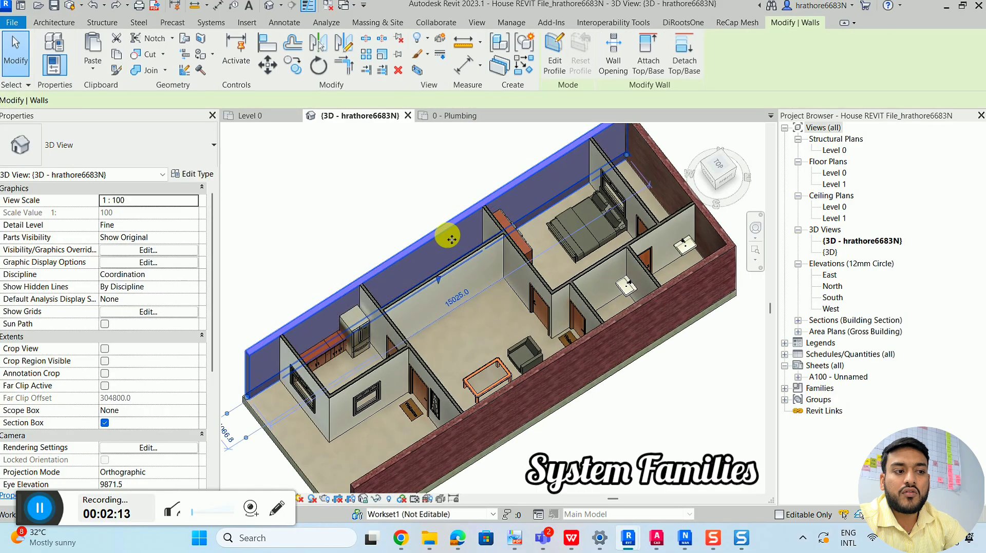
pyautogui.click(193, 174)
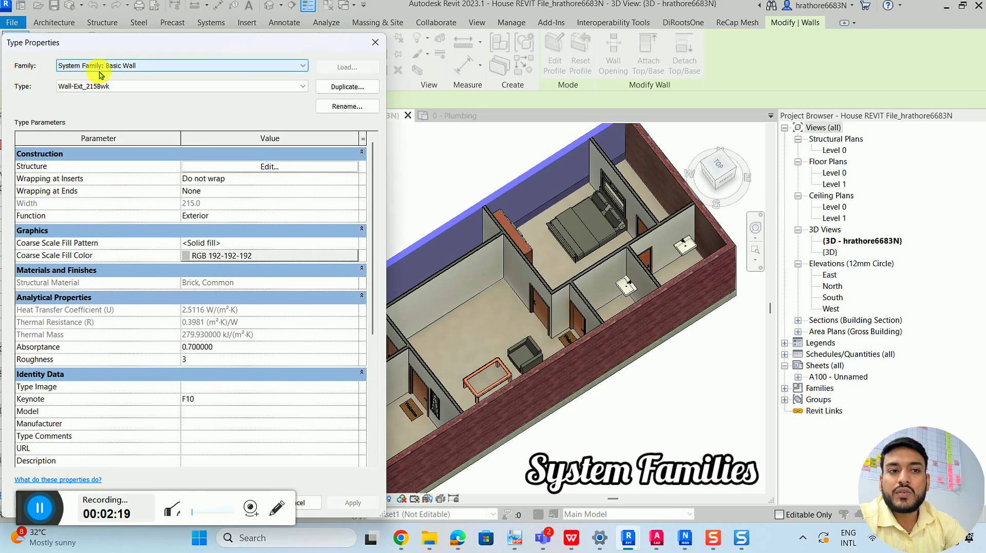
pyautogui.click(375, 42)
# - In the 0 - Plumbing plan, check a pipe's type is a system family, then go to Level 0
pyautogui.click(455, 124)
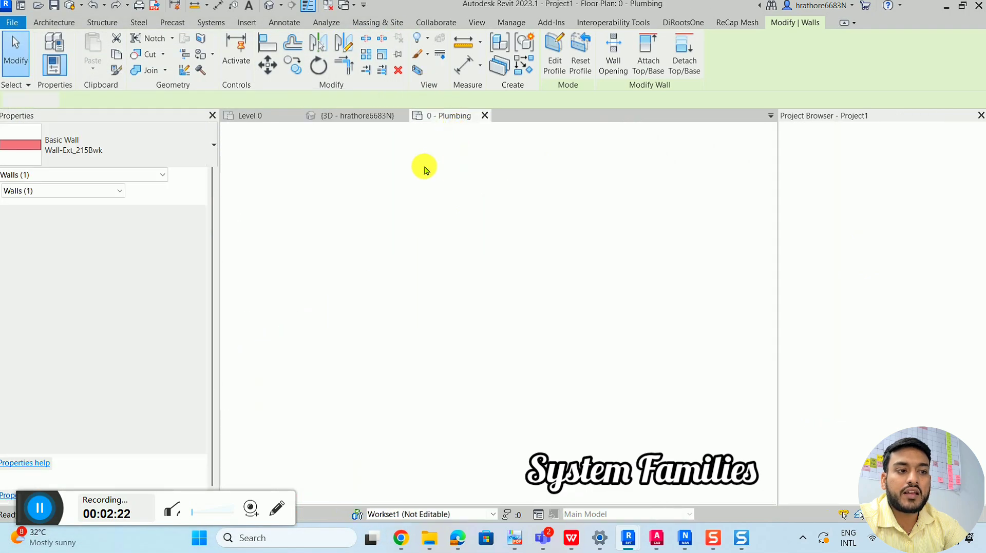
pyautogui.click(211, 23)
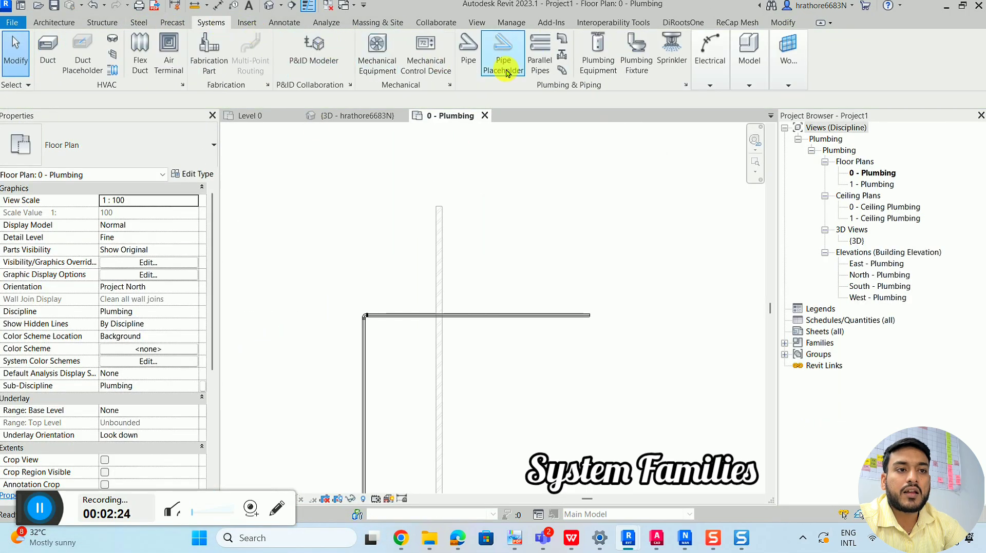
pyautogui.click(467, 56)
pyautogui.press('Escape')
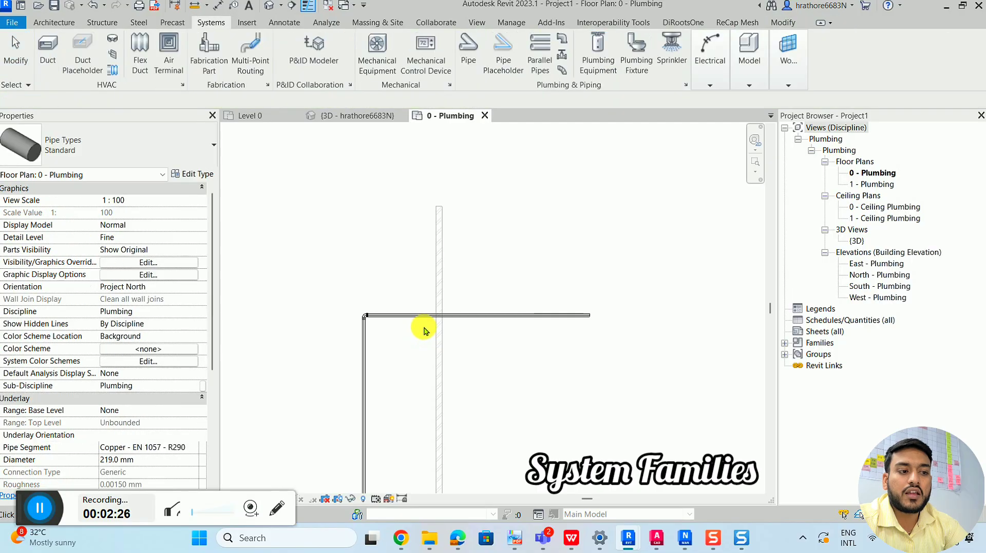
pyautogui.click(195, 174)
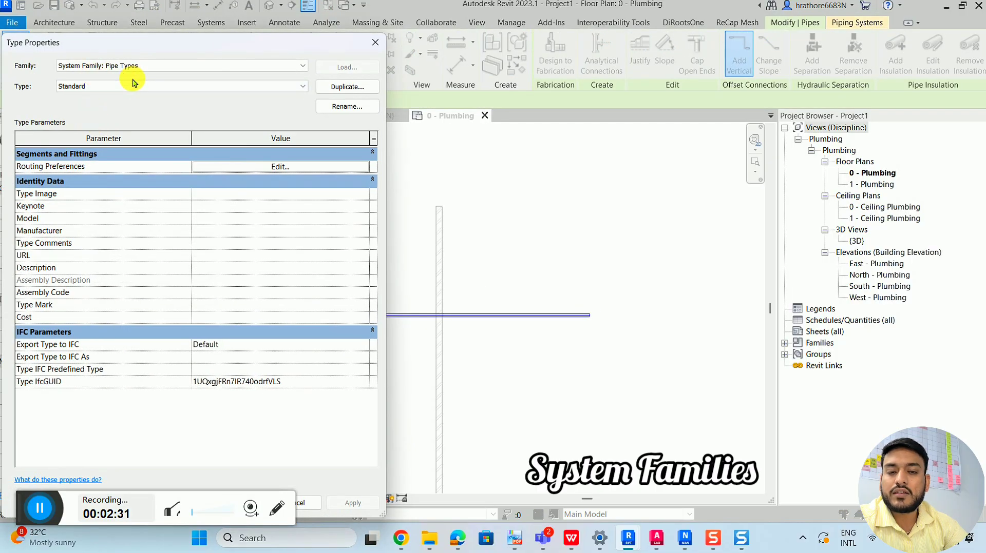
pyautogui.press('Escape')
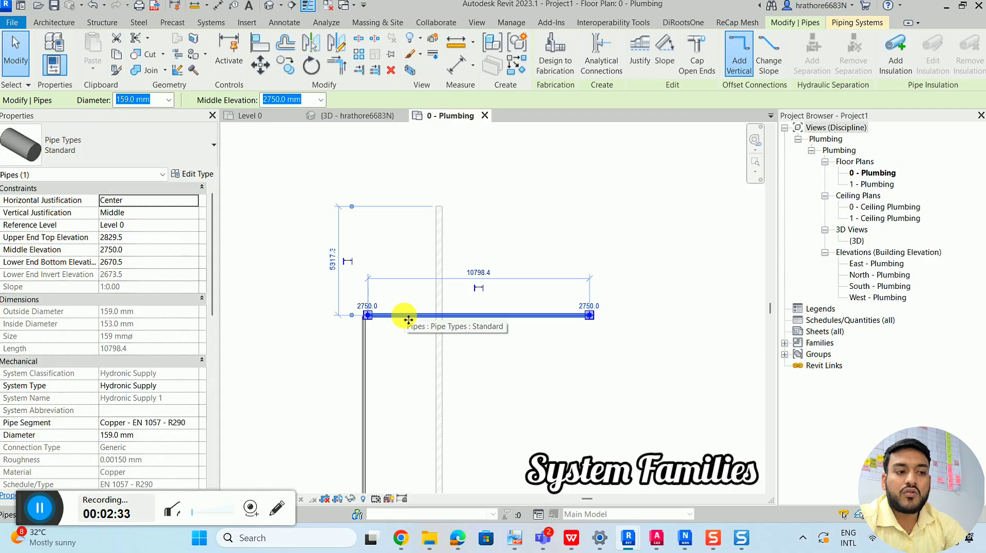
pyautogui.scroll(-1, 331, 236)
pyautogui.scroll(2, 452, 311)
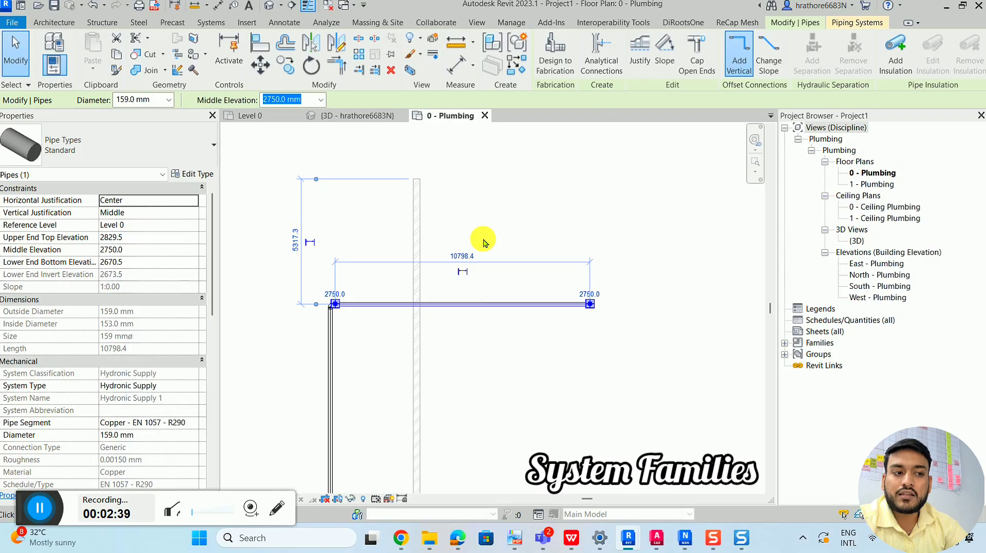
pyautogui.click(473, 208)
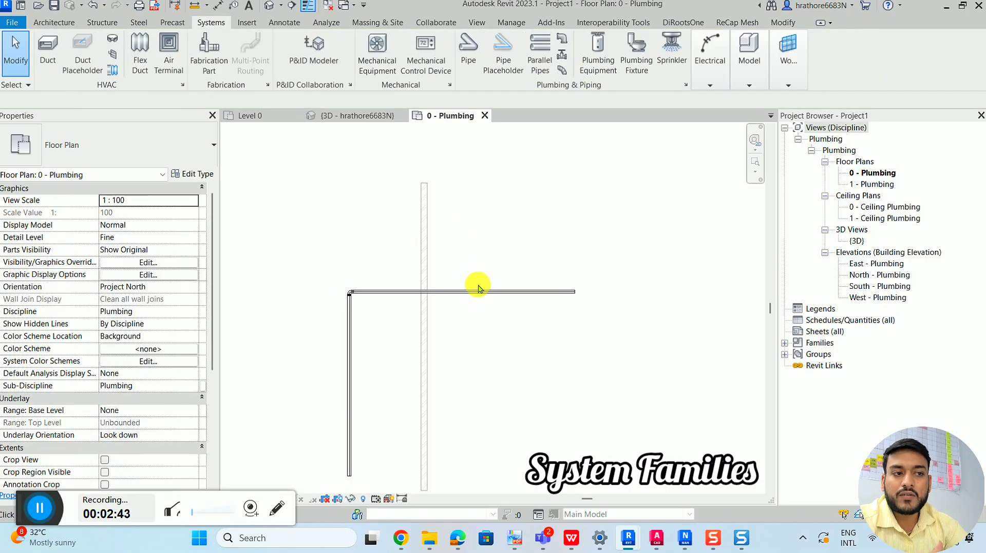
pyautogui.click(247, 121)
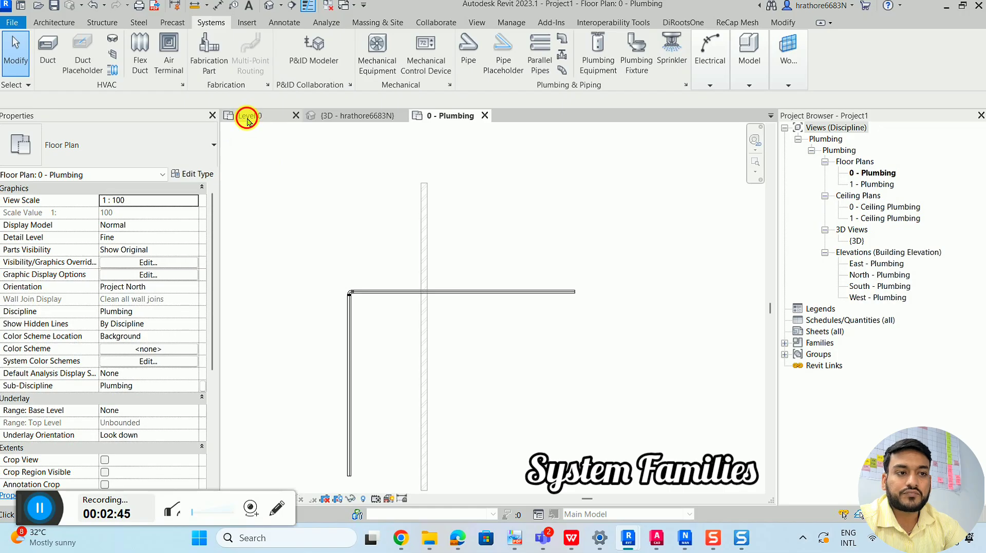
# - In 3D, duplicate the top exterior wall's type as a new Basic Wall type 'wall test'
pyautogui.click(350, 117)
pyautogui.click(413, 245)
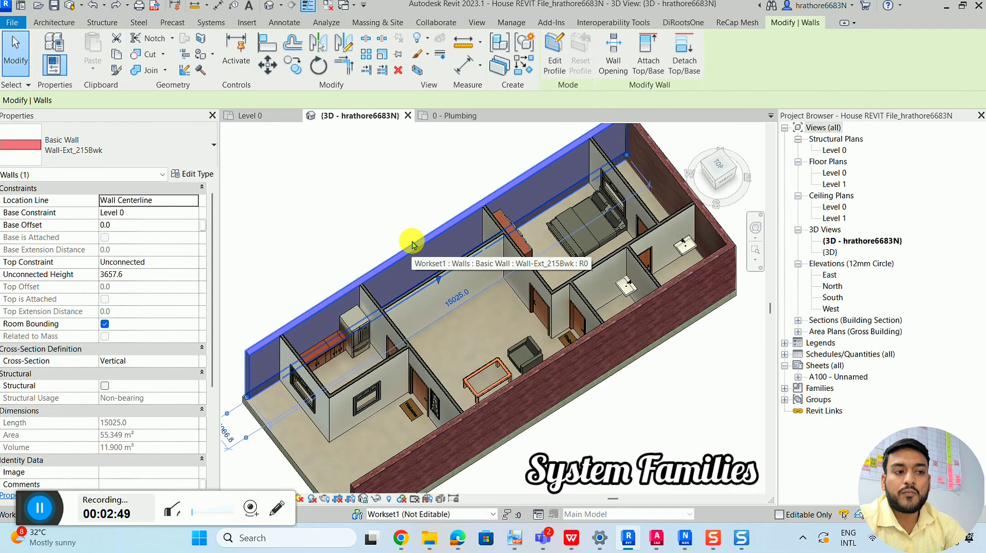
pyautogui.click(198, 175)
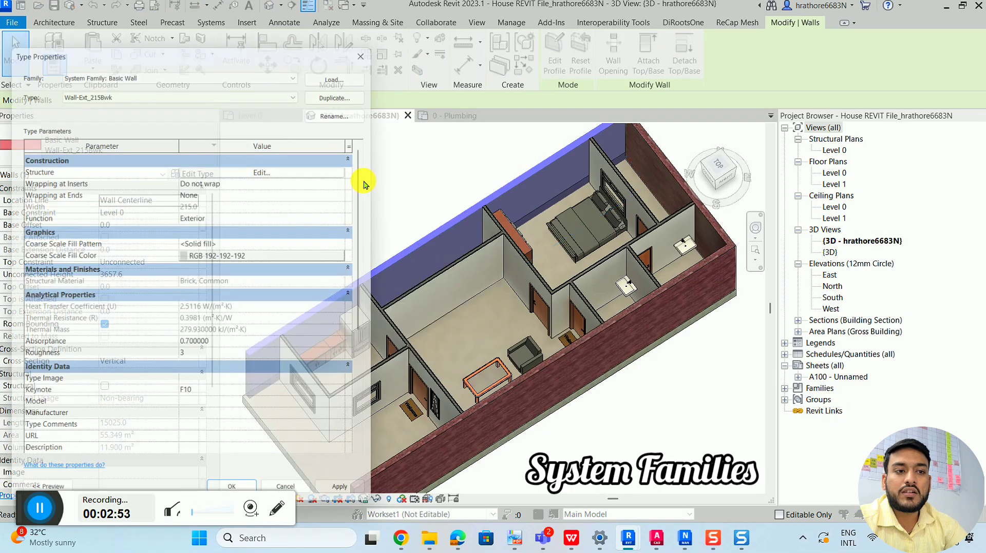
pyautogui.click(351, 87)
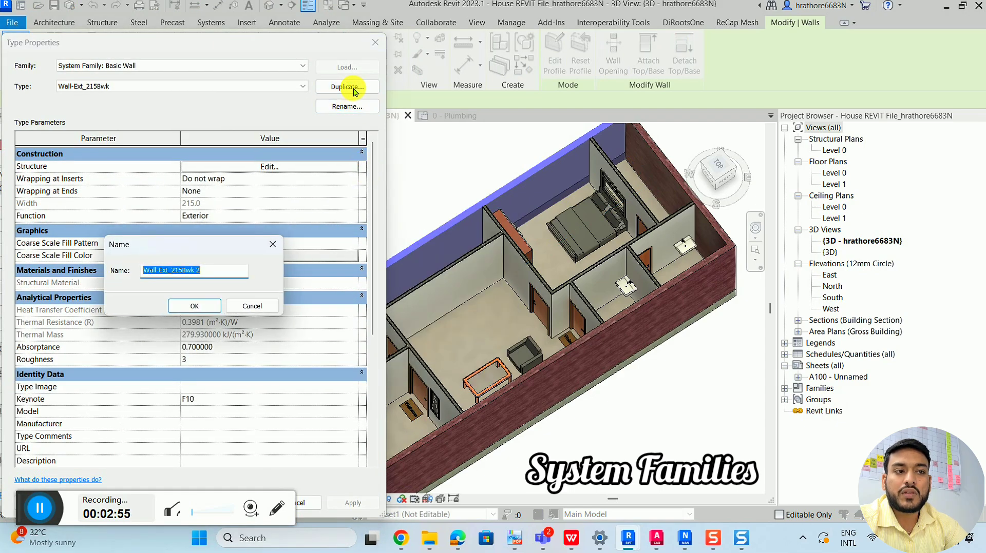
pyautogui.write('wall test')
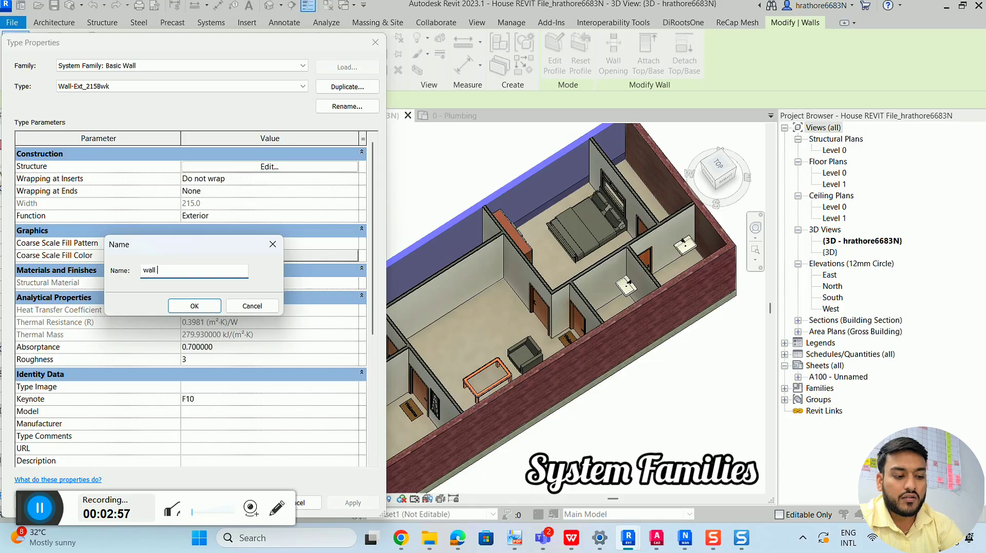
pyautogui.click(194, 306)
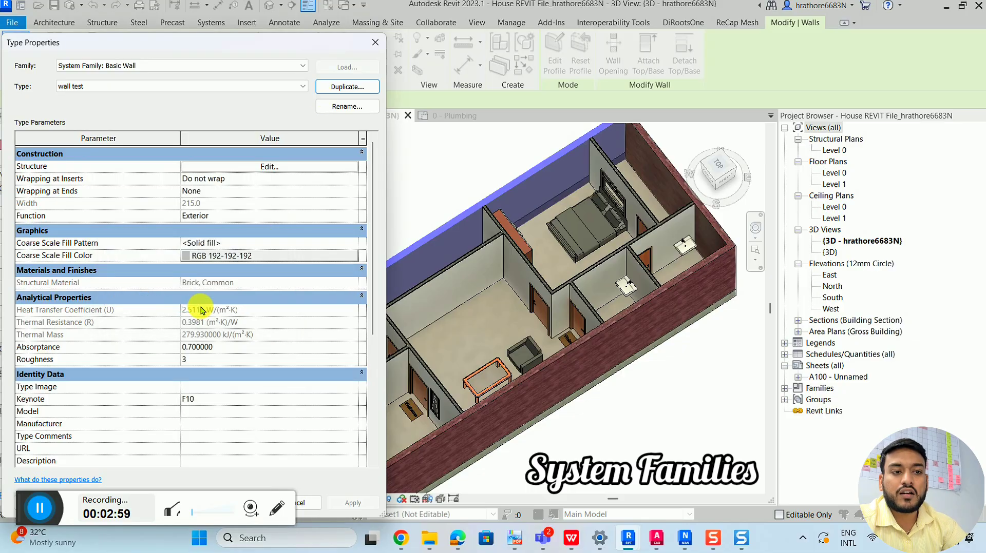
# - Set the brick structure layer of 'wall test' to 400 thick and accept the type
pyautogui.click(278, 168)
pyautogui.click(204, 180)
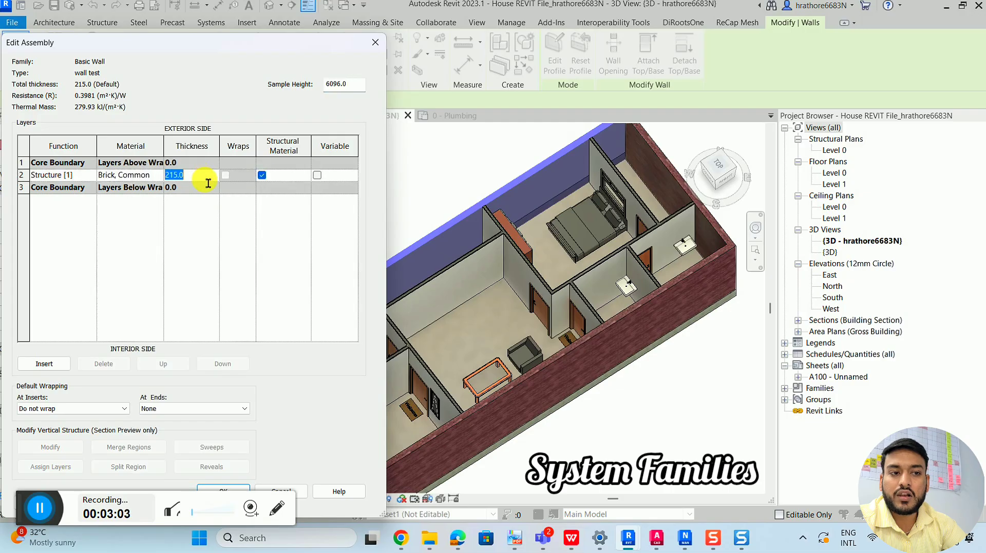
pyautogui.write('400')
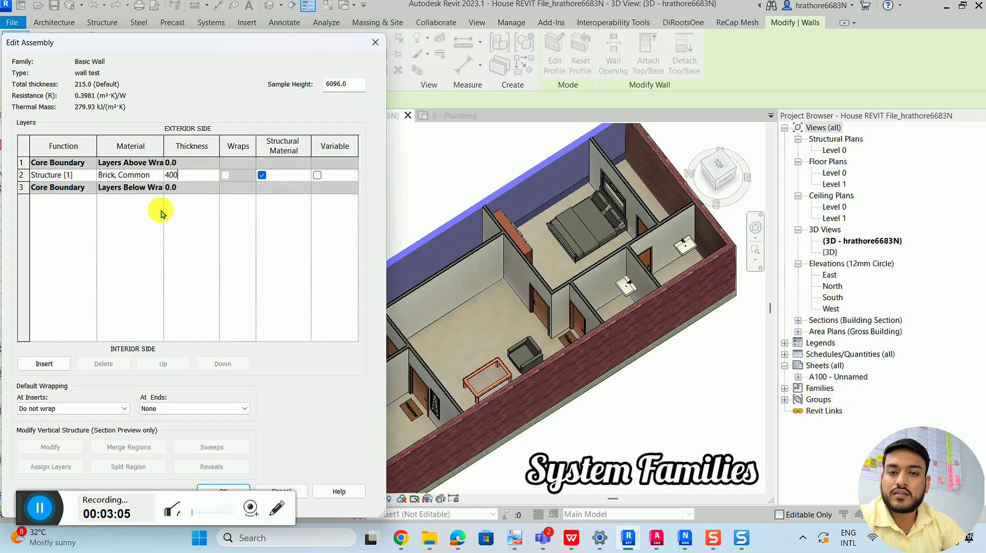
pyautogui.click(205, 171)
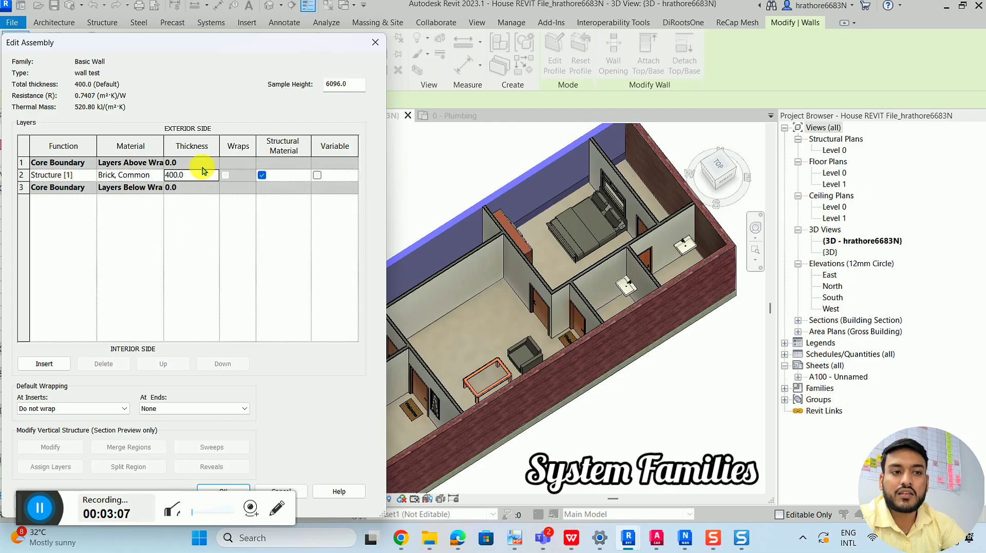
pyautogui.click(227, 492)
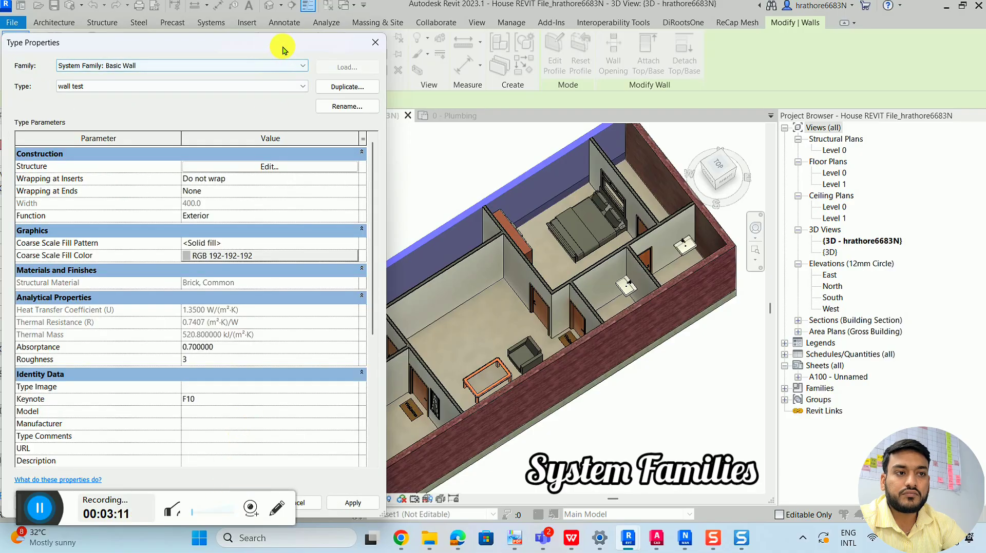
pyautogui.moveTo(281, 44); pyautogui.dragTo(283, 9)
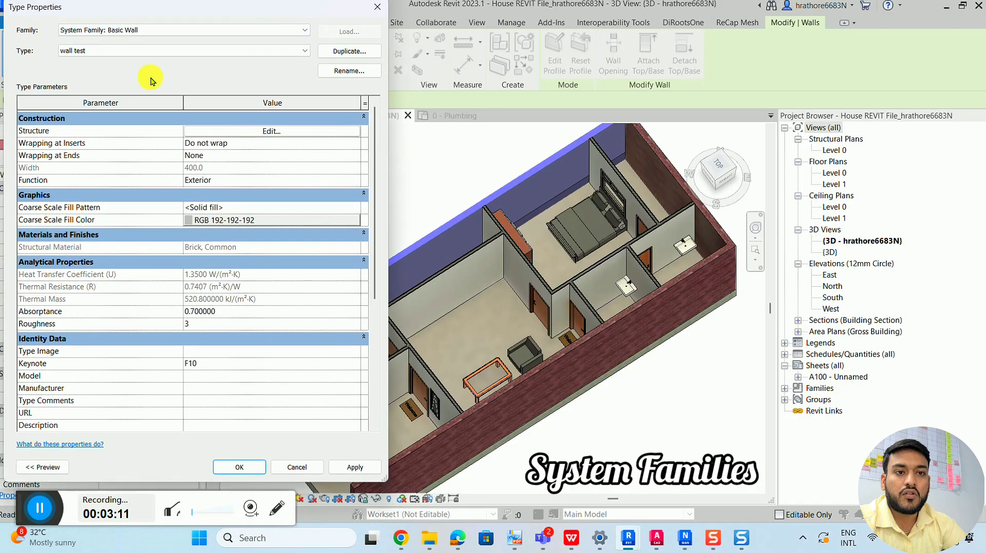
pyautogui.click(243, 477)
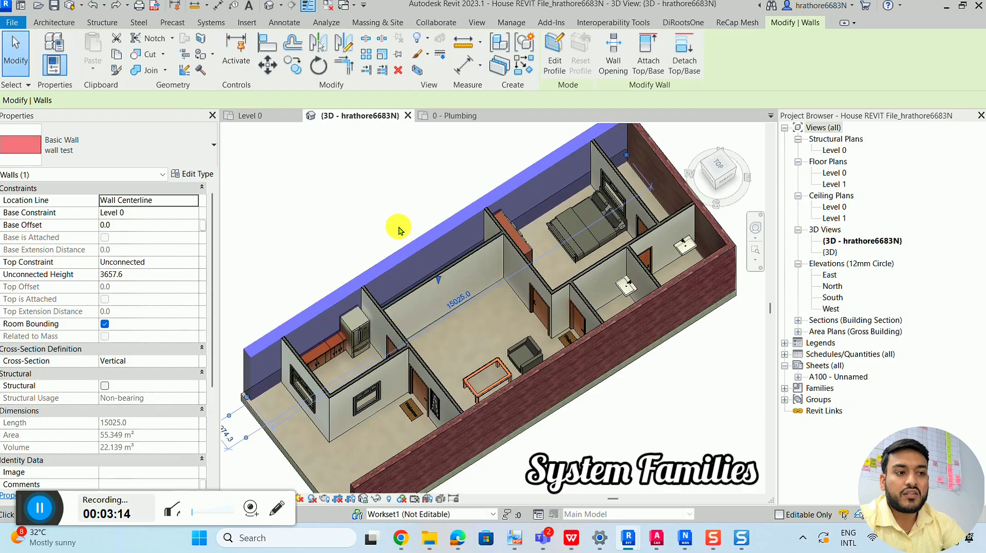
pyautogui.click(339, 239)
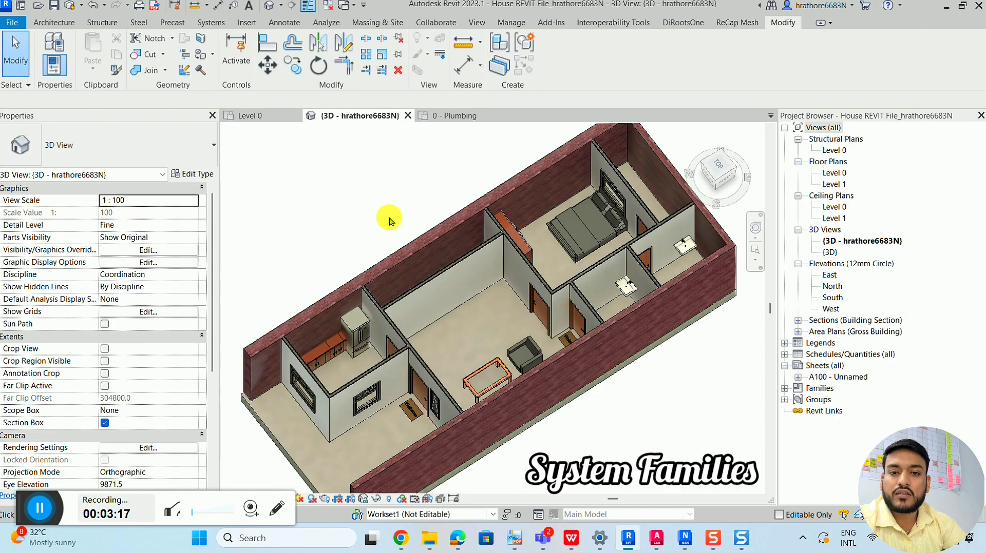
pyautogui.click(375, 260)
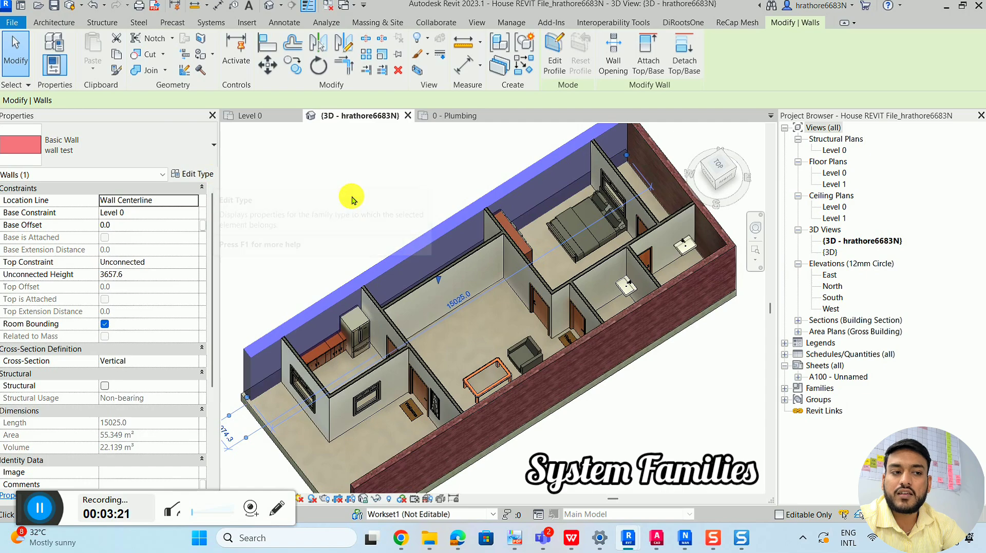
pyautogui.click(370, 209)
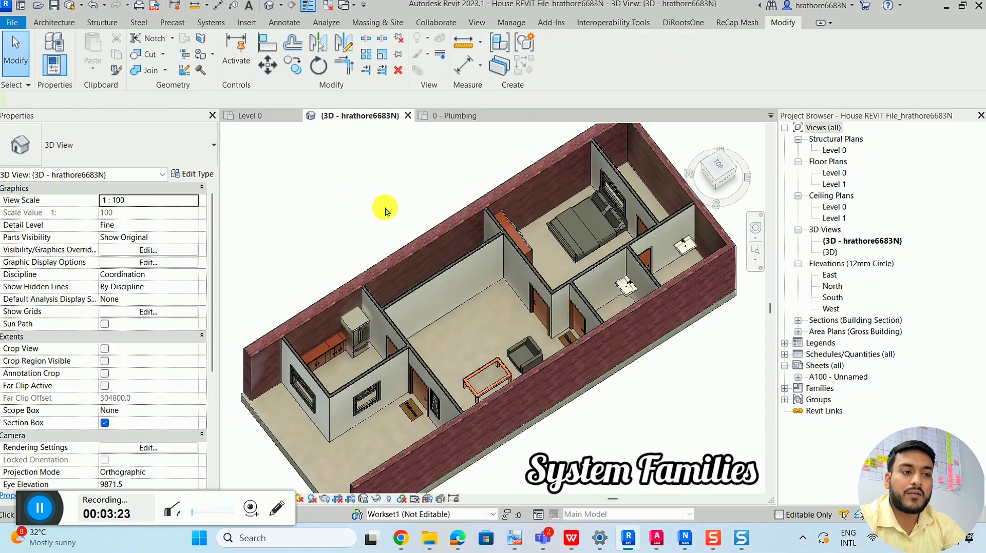
pyautogui.scroll(-1, 369, 210)
pyautogui.click(352, 273)
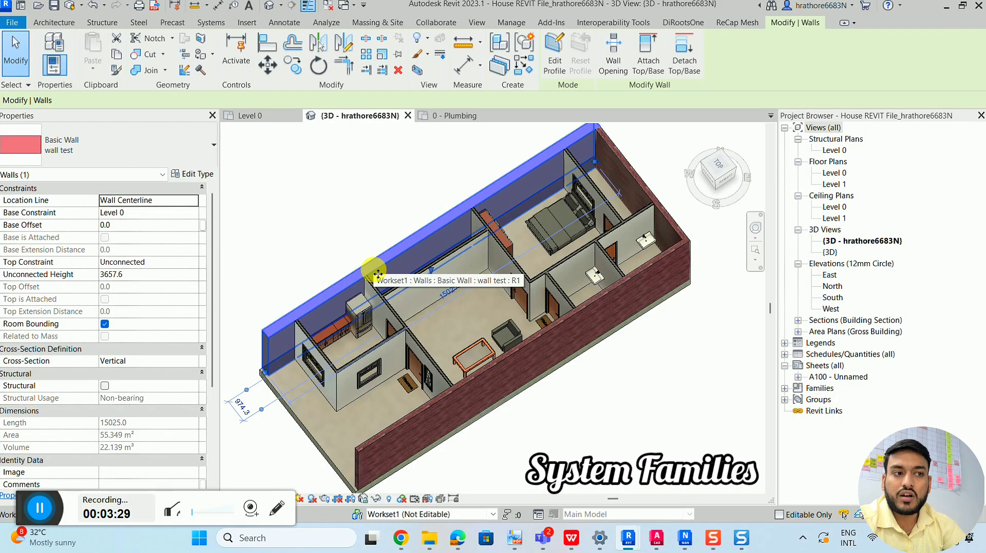
pyautogui.press('Escape')
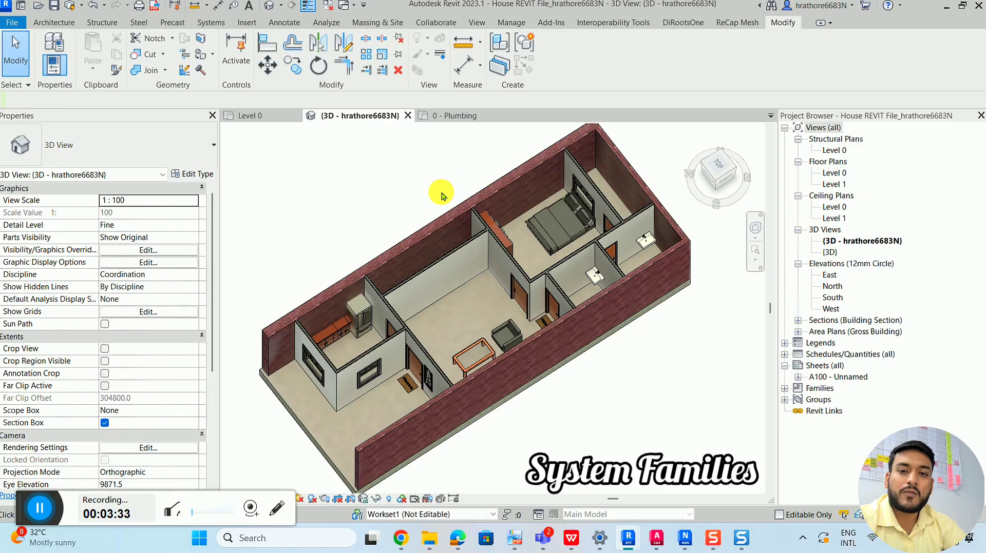
# - Copy the 'wall test' back wall and paste it into Project1's 0 - Plumbing plan, keeping existing types
pyautogui.click(440, 218)
pyautogui.click(115, 55)
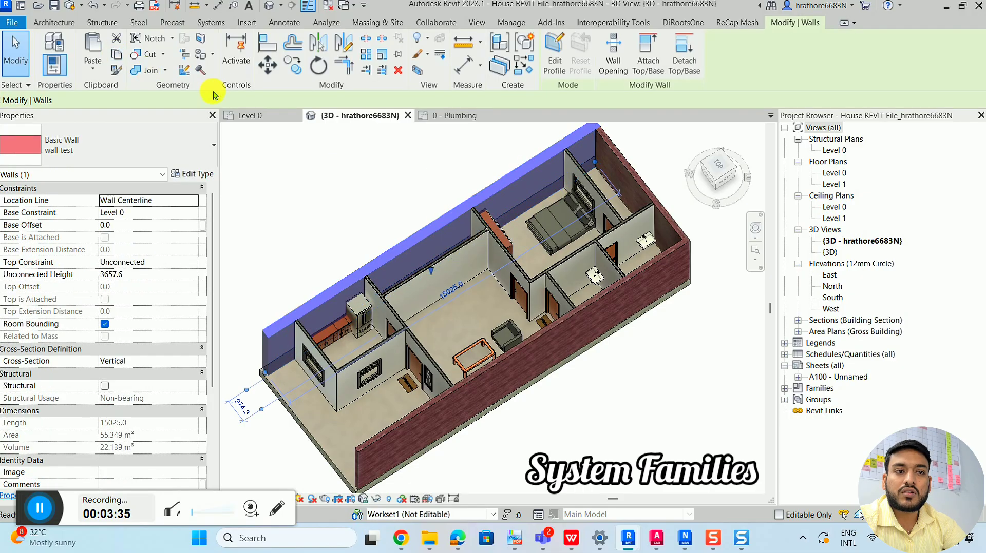
pyautogui.click(455, 116)
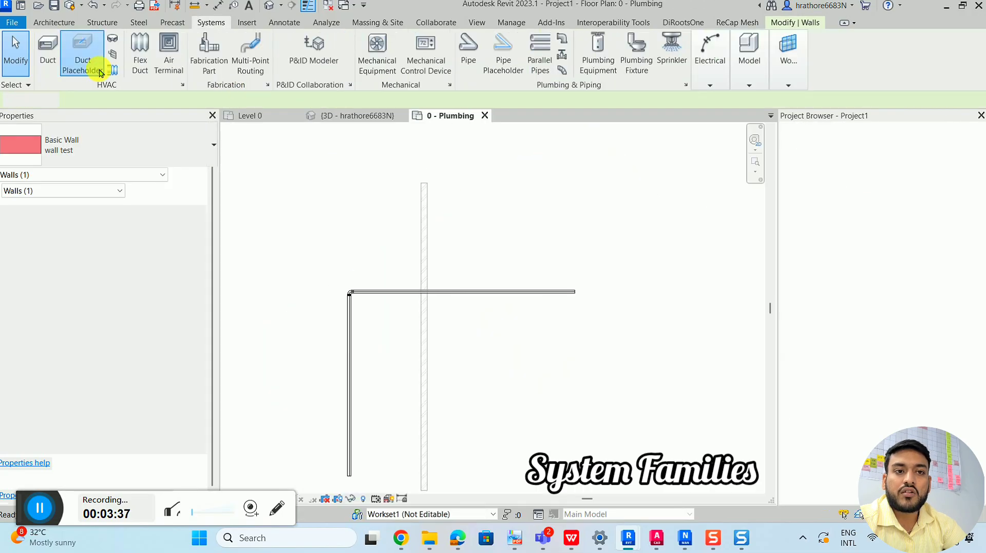
pyautogui.click(710, 54)
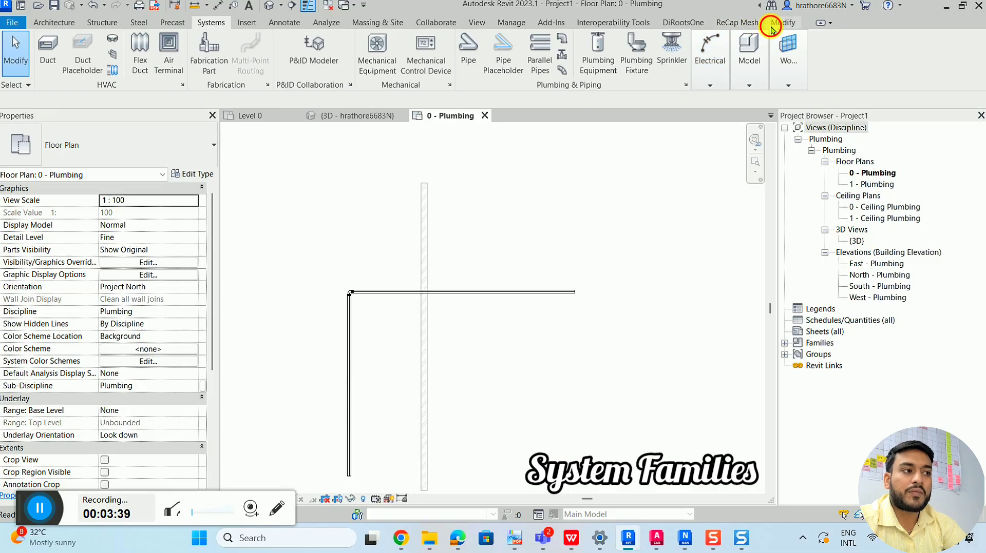
pyautogui.click(782, 22)
pyautogui.click(92, 62)
pyautogui.click(119, 93)
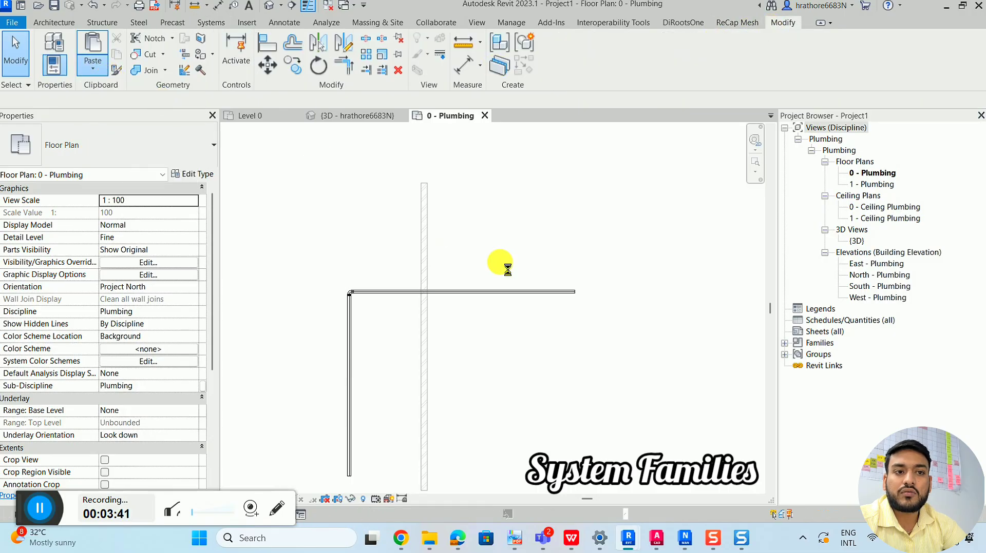
pyautogui.click(507, 268)
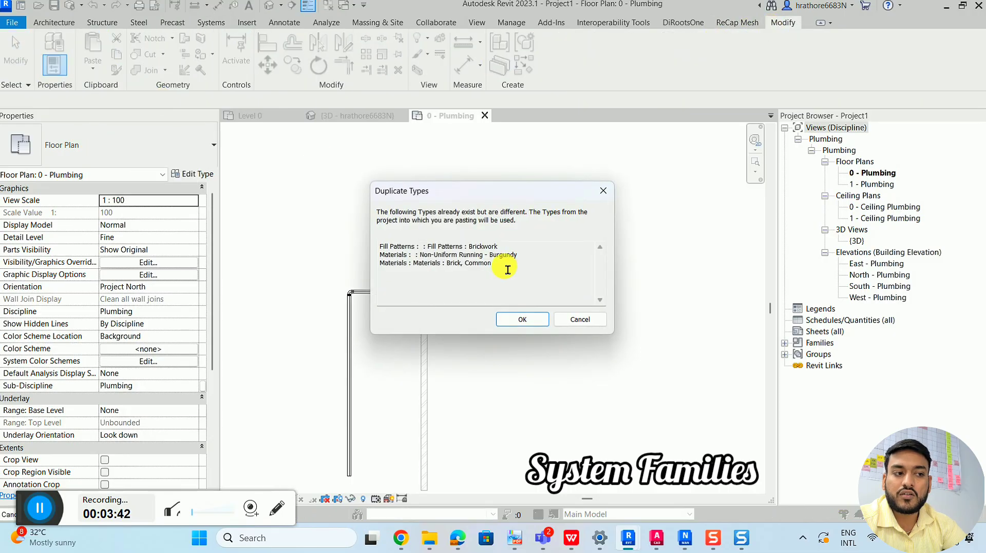
pyautogui.click(603, 191)
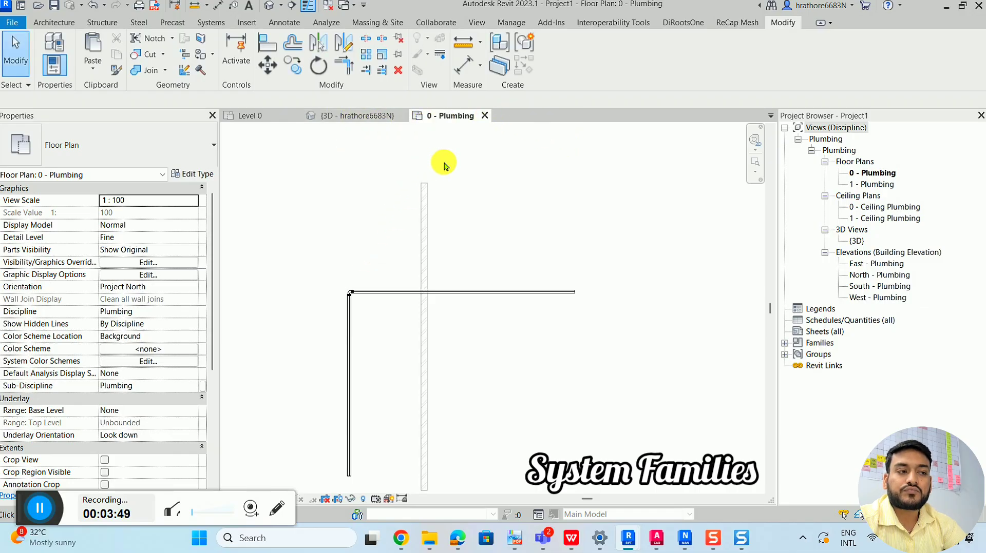
pyautogui.click(513, 24)
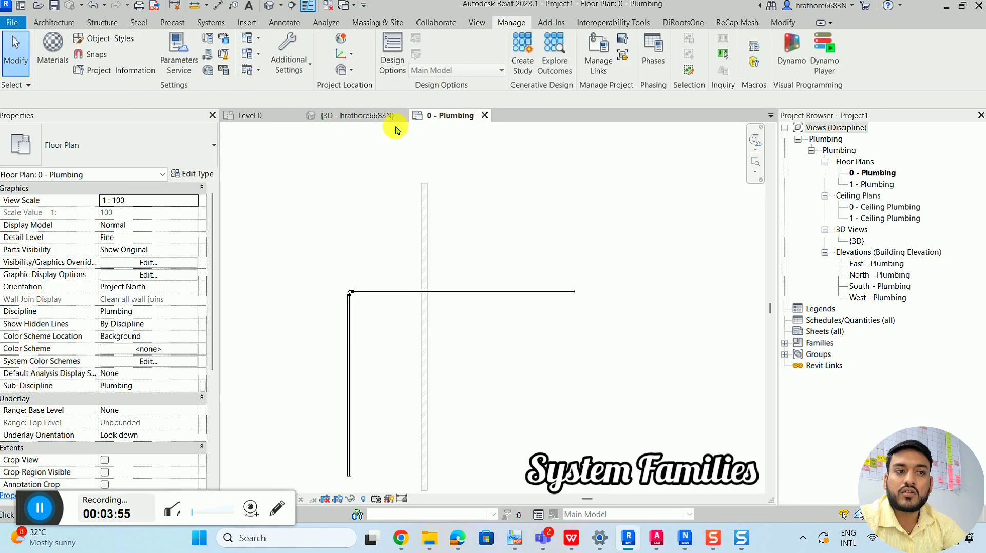
pyautogui.click(229, 61)
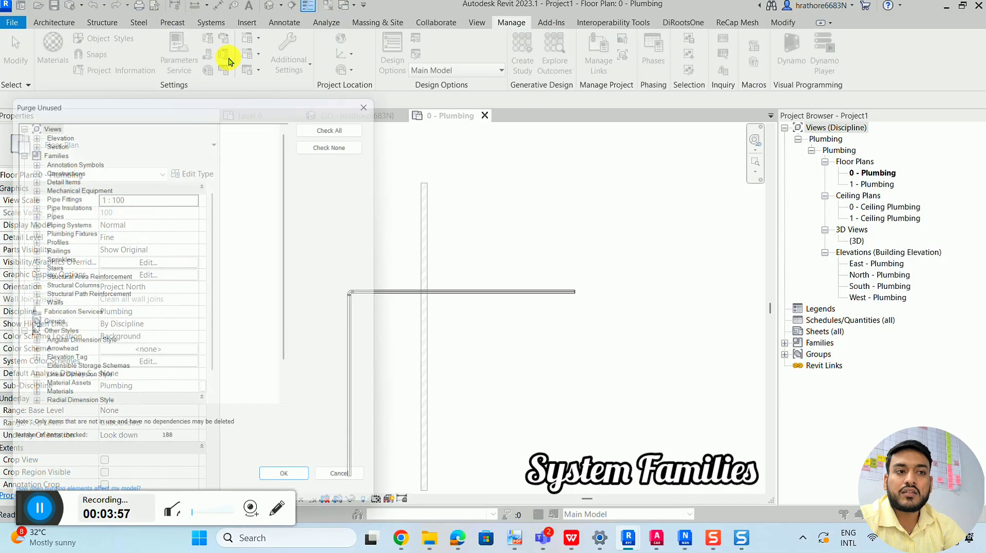
pyautogui.press('Escape')
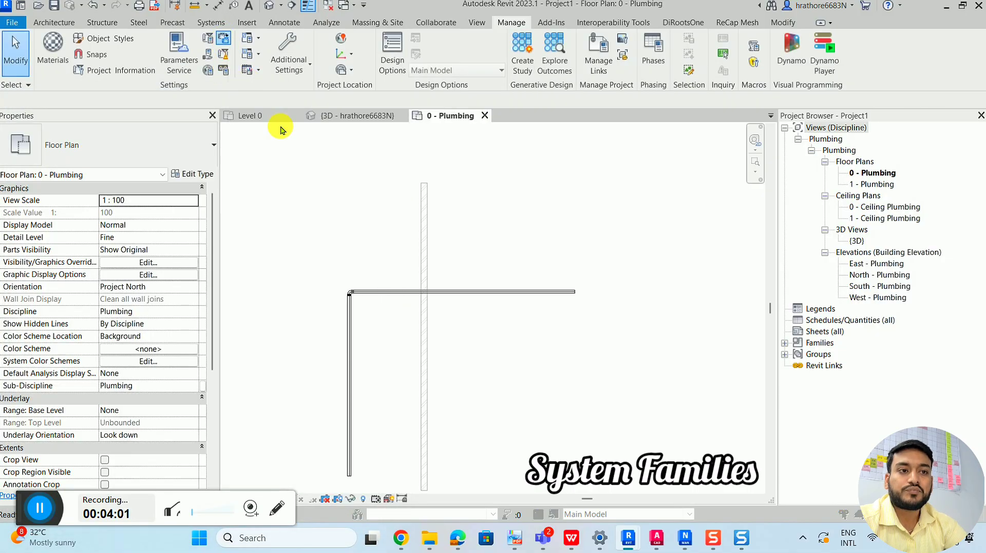
pyautogui.click(570, 220)
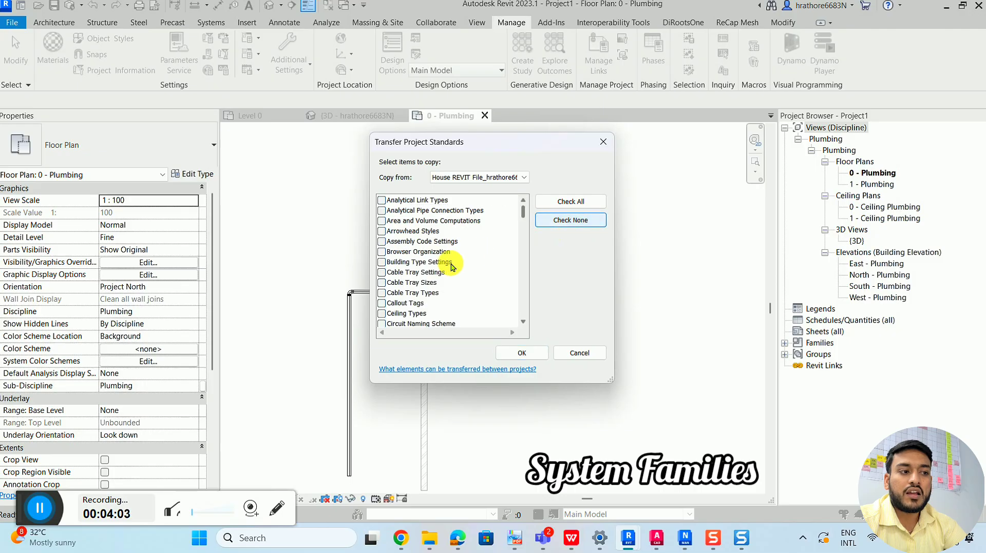
pyautogui.scroll(-10, 426, 278)
pyautogui.scroll(-5, 414, 286)
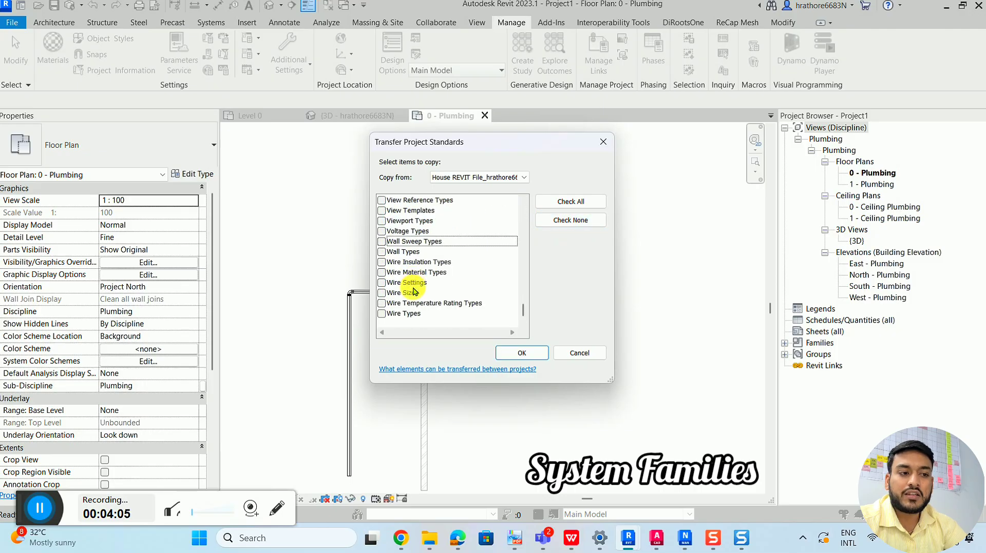
pyautogui.click(381, 252)
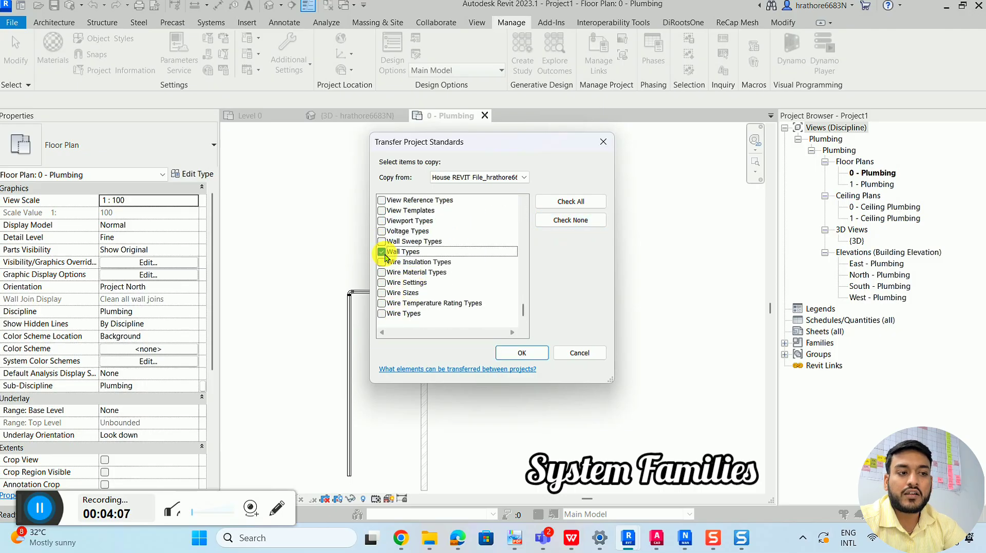
pyautogui.click(445, 179)
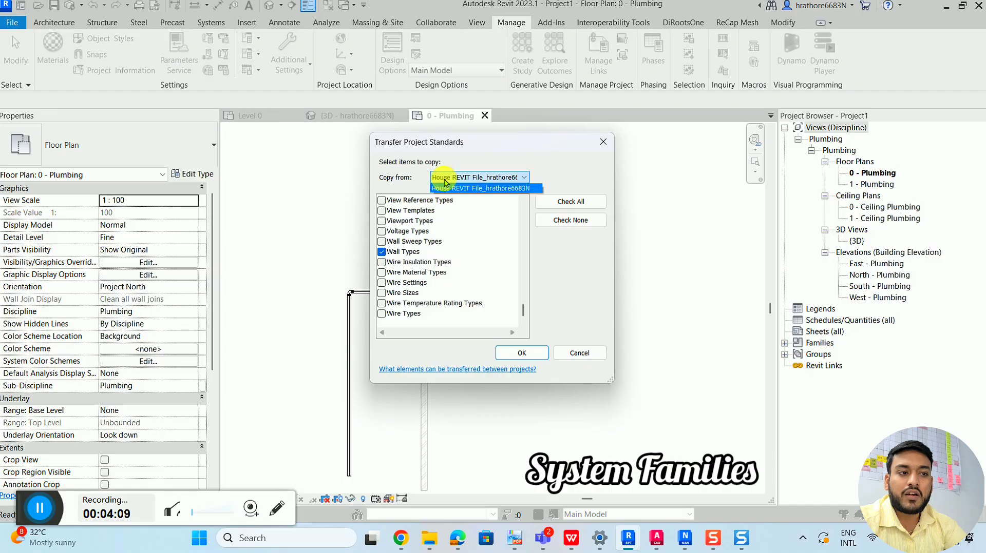
pyautogui.click(477, 189)
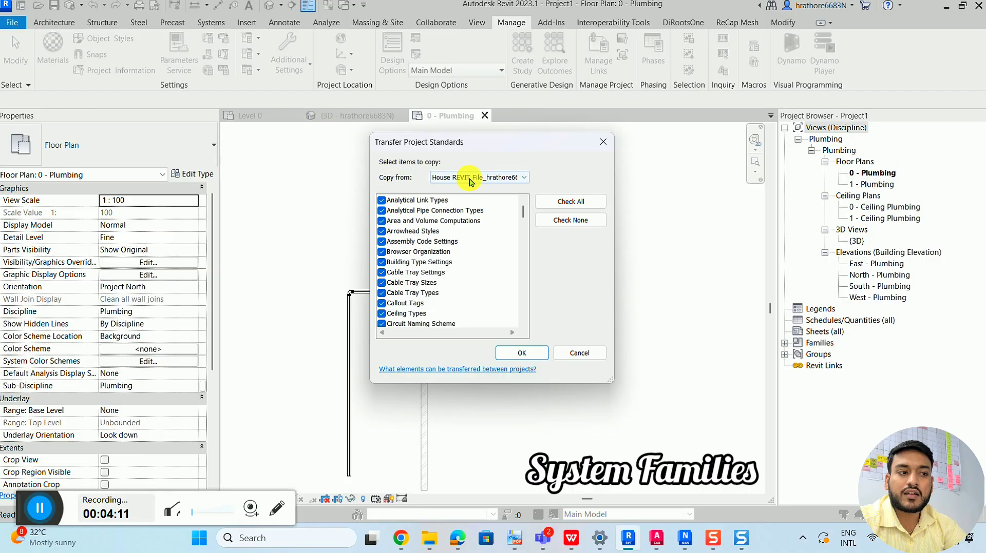
pyautogui.click(600, 145)
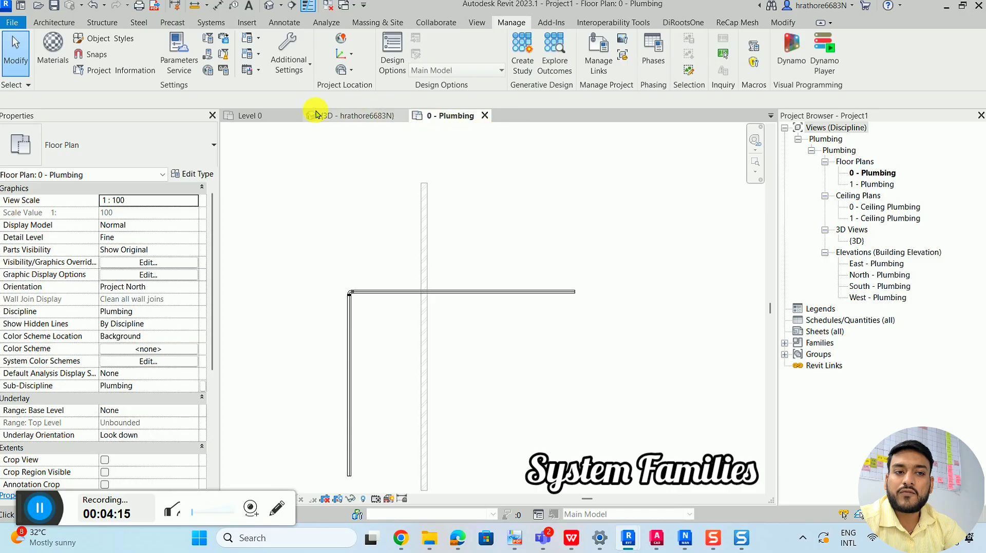
# - Return to the house's 3D view and inspect the back wall and the living-room occasional table
pyautogui.click(261, 119)
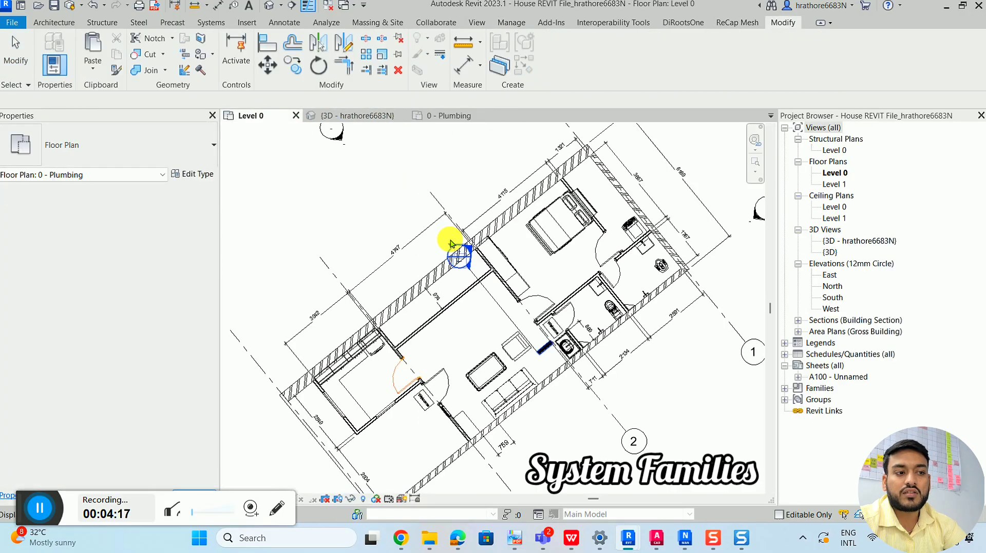
pyautogui.click(365, 116)
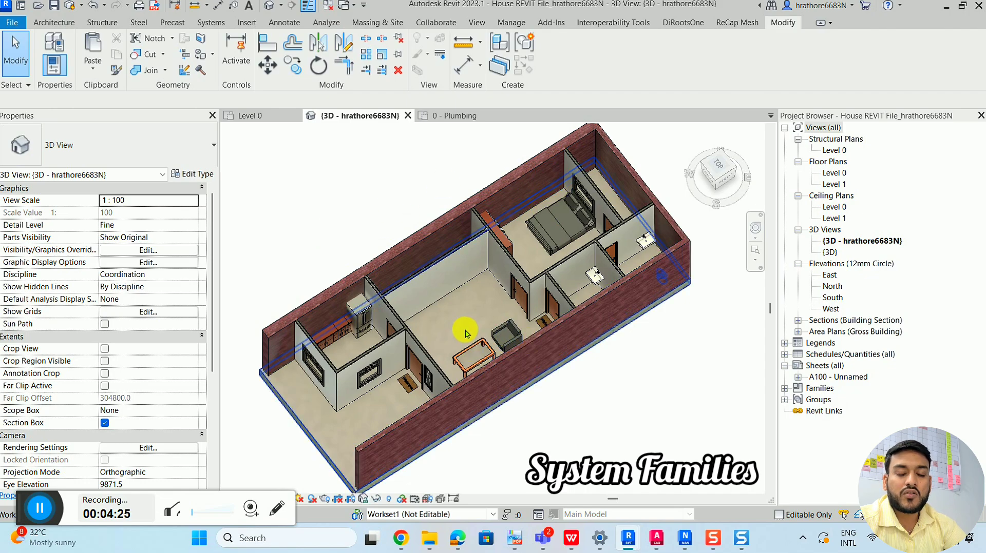
pyautogui.click(411, 249)
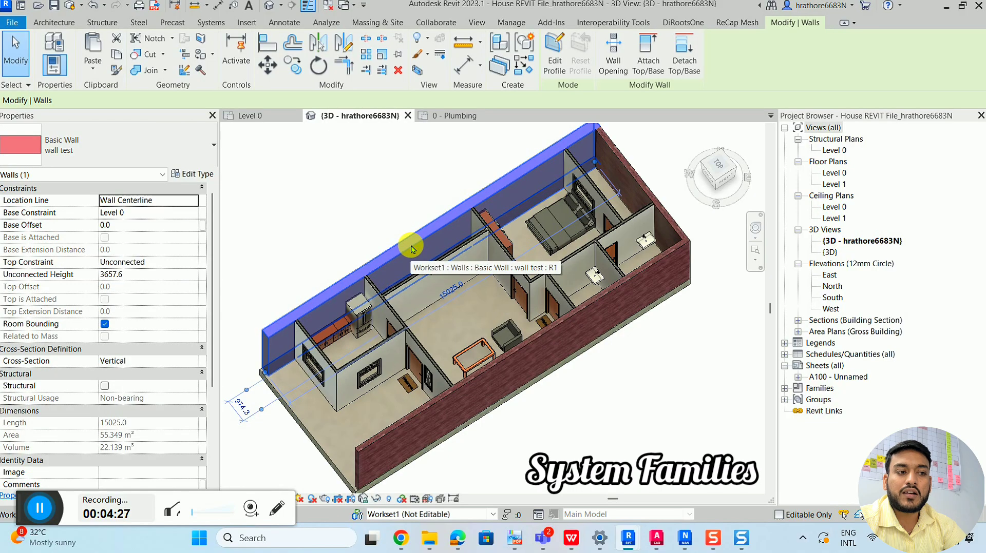
pyautogui.press('Escape')
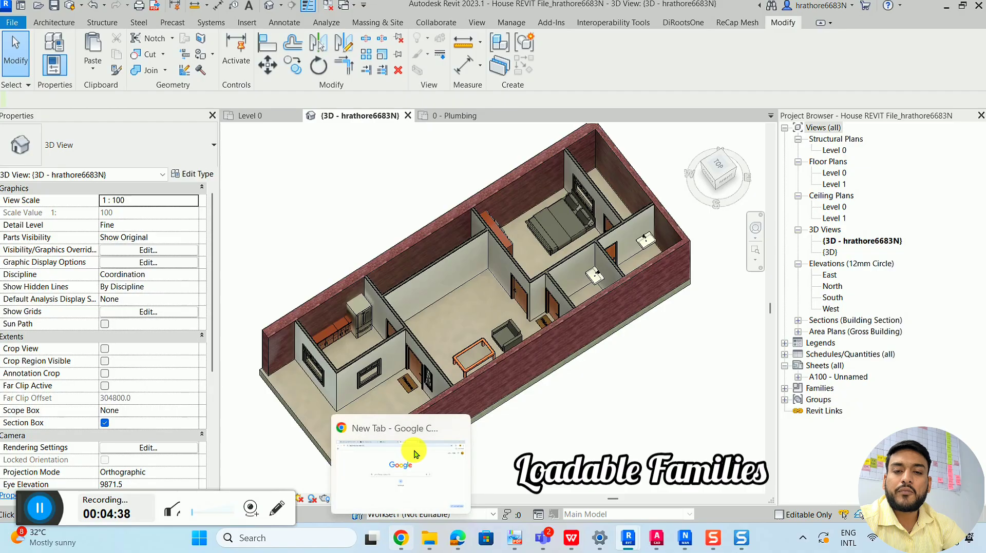
pyautogui.scroll(2, 498, 352)
pyautogui.click(498, 353)
pyautogui.scroll(2, 513, 338)
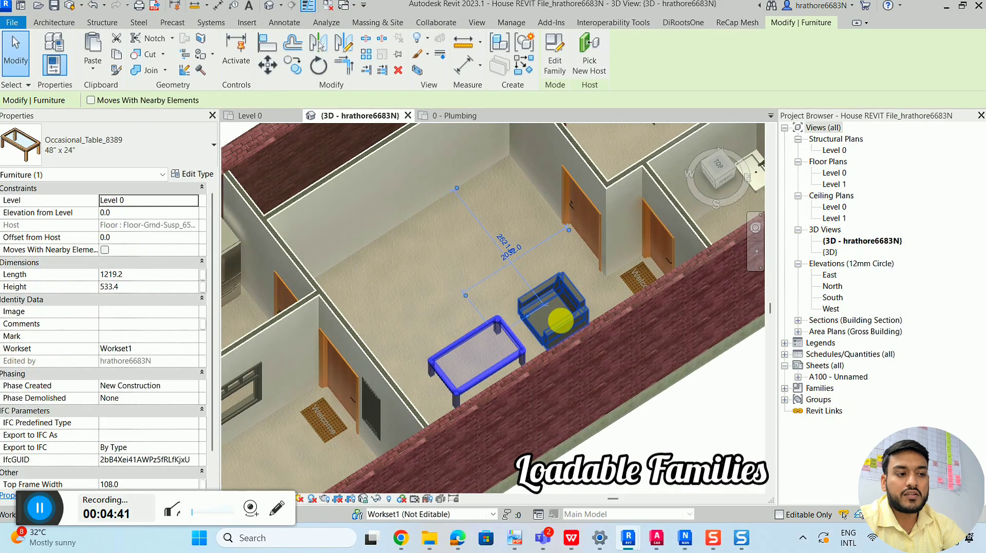
pyautogui.scroll(-2, 563, 320)
pyautogui.press('Escape')
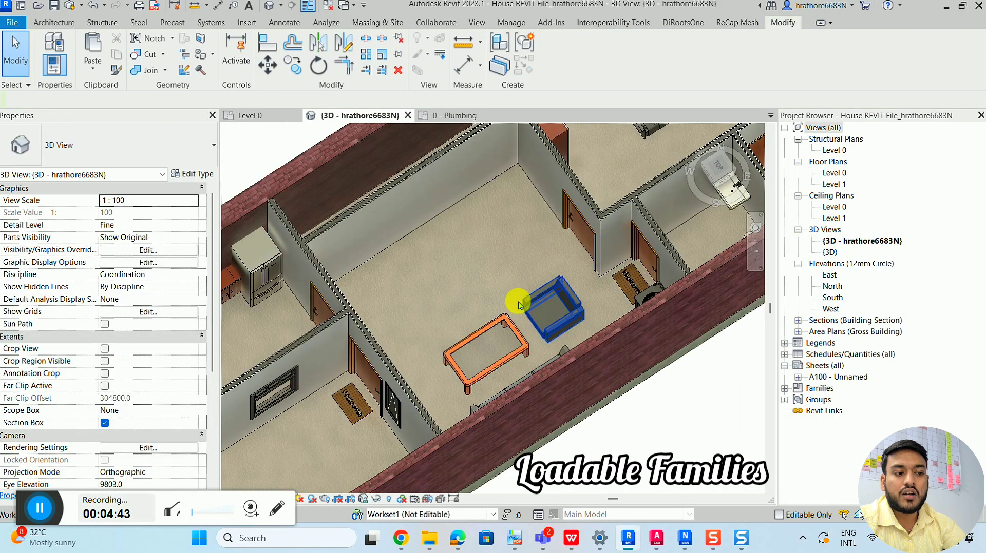
pyautogui.scroll(-3, 517, 304)
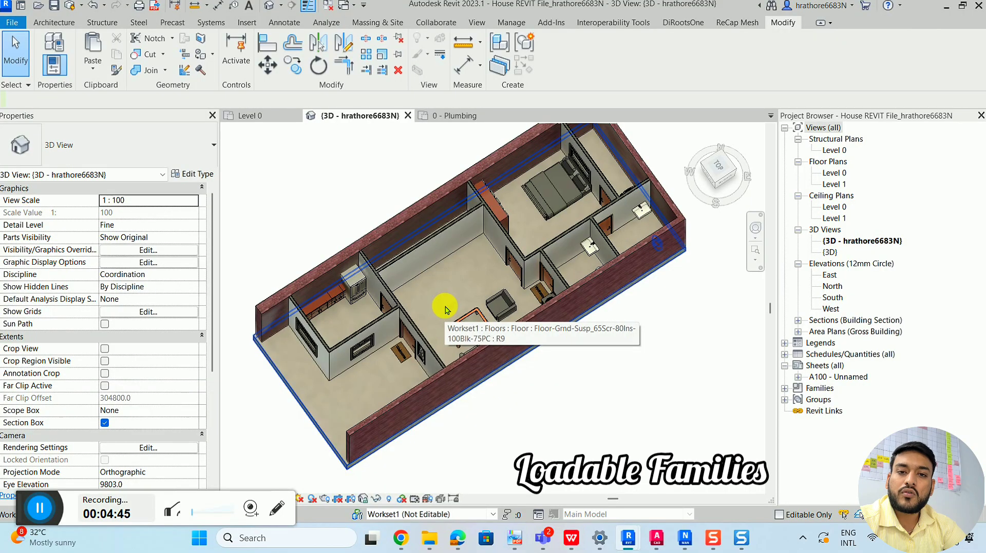
# - Search Google for 'bimobject chair family' and open the Chairs, Stools & Benches result
pyautogui.click(403, 536)
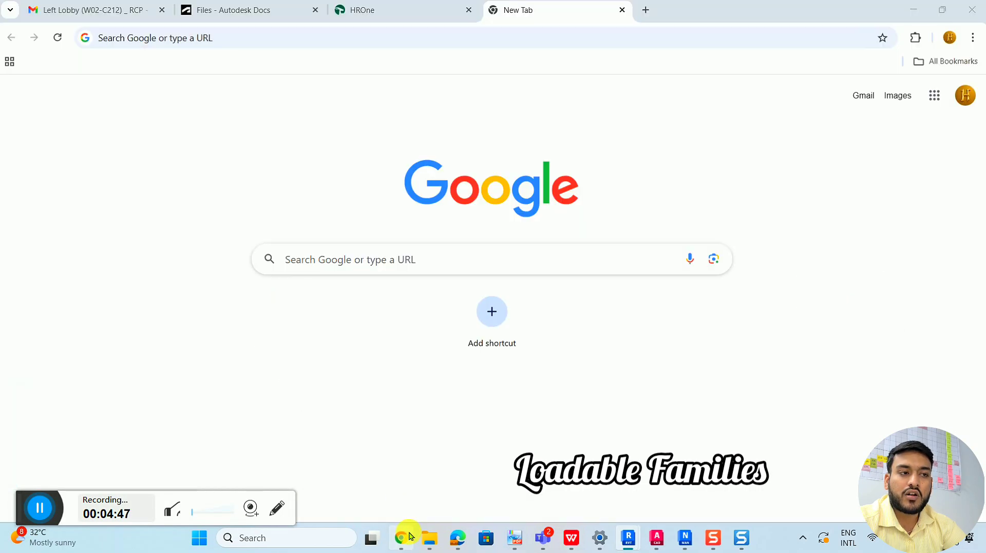
pyautogui.click(595, 46)
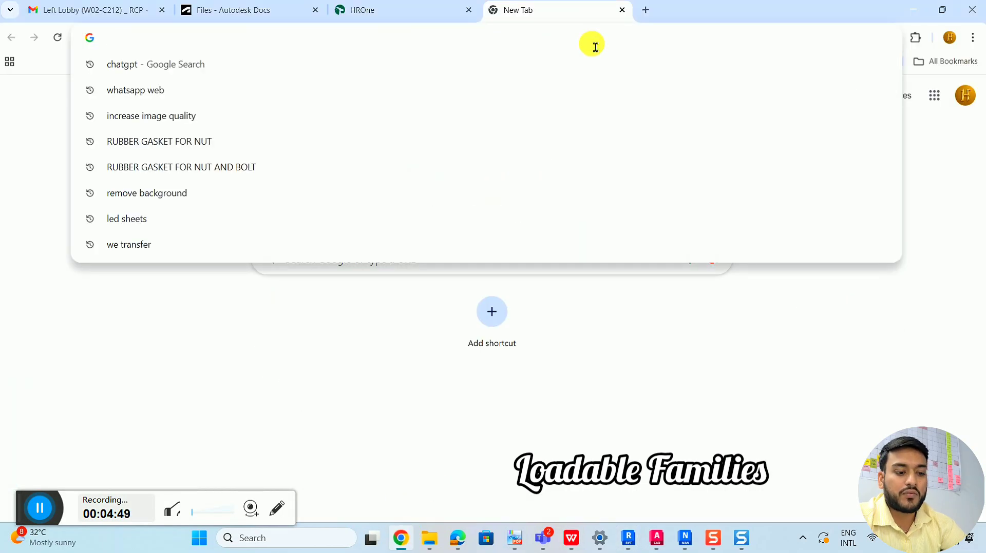
pyautogui.write('bimobjecty')
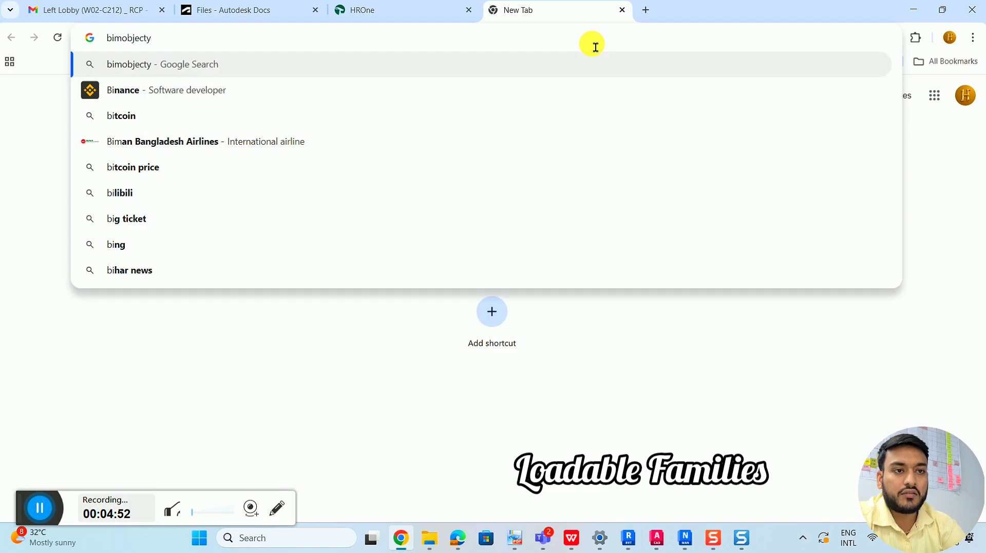
pyautogui.press('BackSpace')
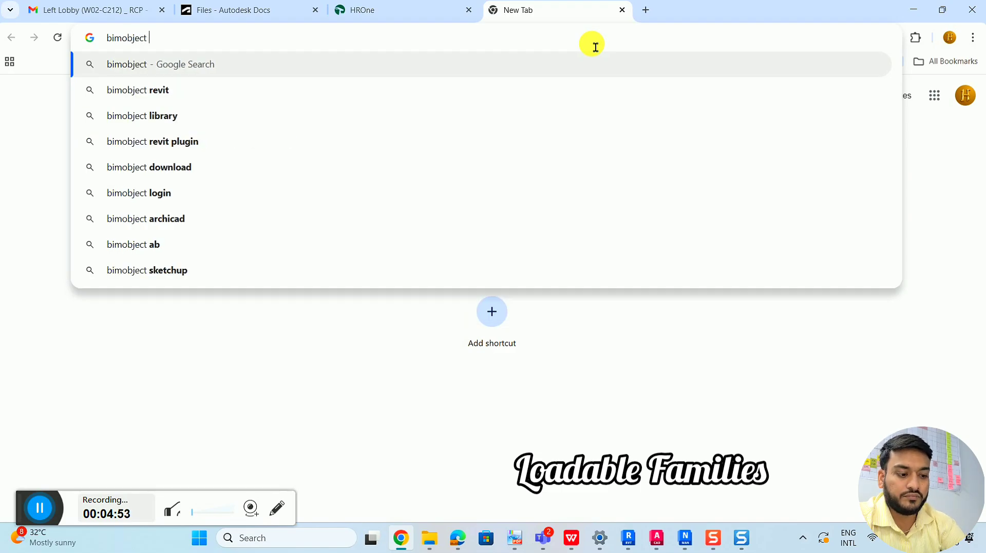
pyautogui.write('ur')
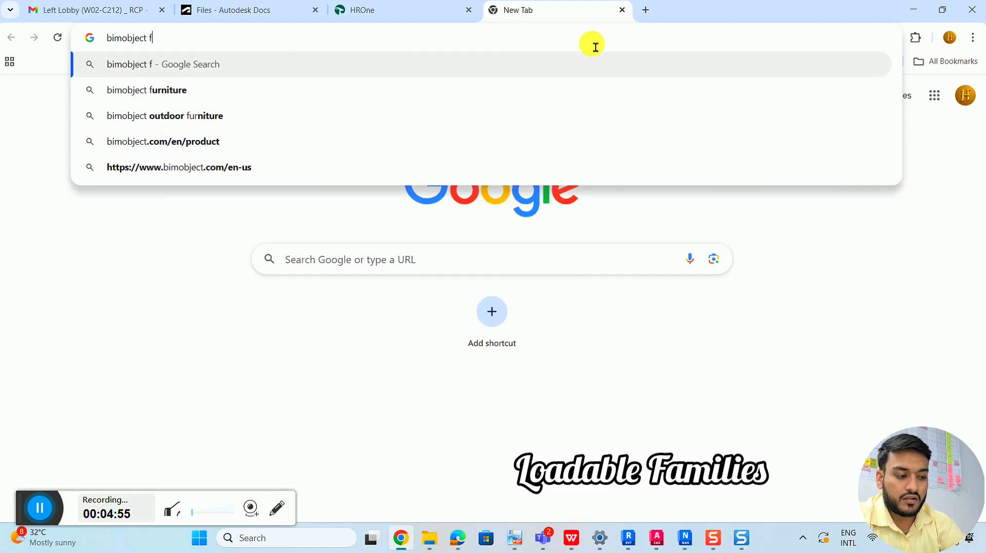
pyautogui.press('BackSpace')
pyautogui.write('ir fami')
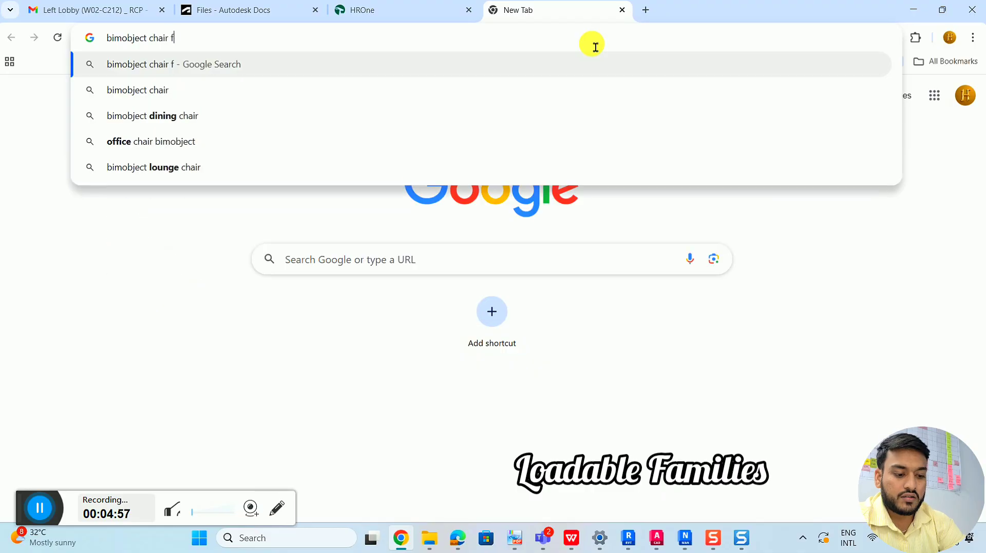
pyautogui.write('ly')
pyautogui.press('Return')
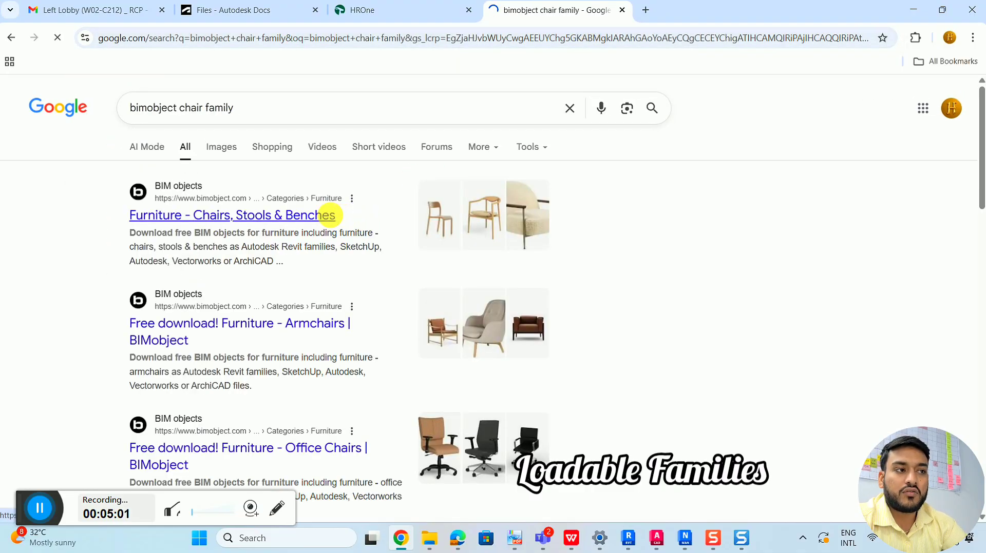
pyautogui.click(327, 215)
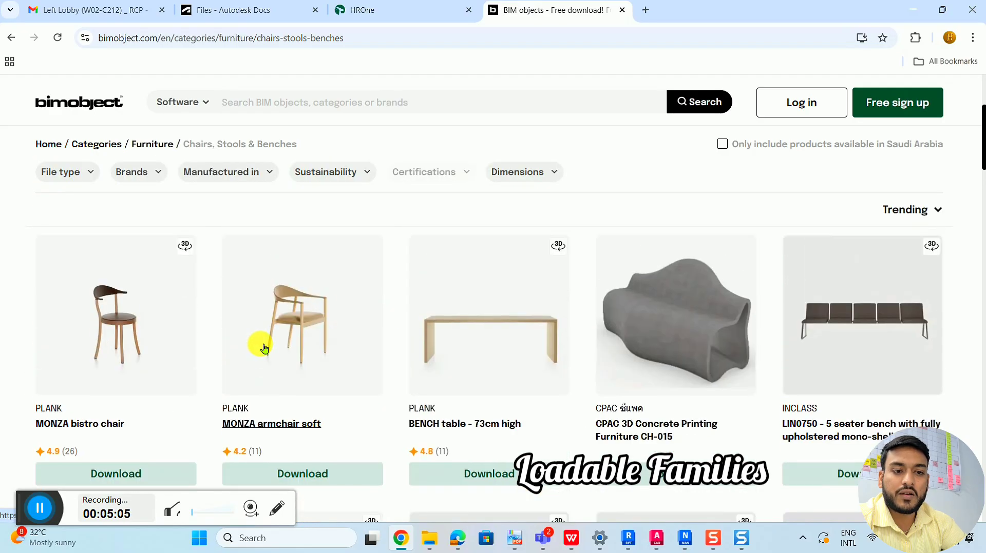
# - Attempt to download the MONZA armchair soft model, dismiss the sign-up prompts, and minimize Chrome
pyautogui.scroll(-2, 260, 281)
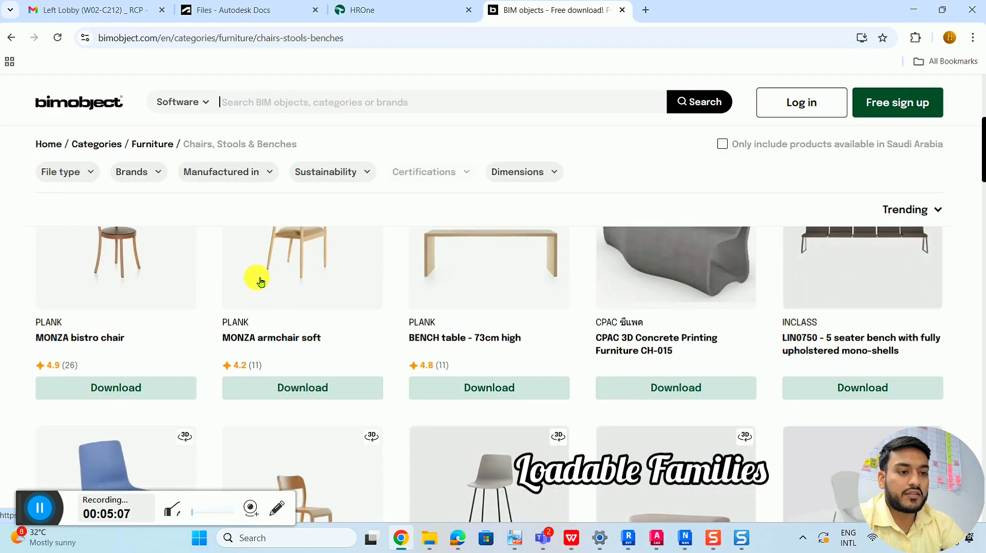
pyautogui.click(294, 386)
pyautogui.press('Escape')
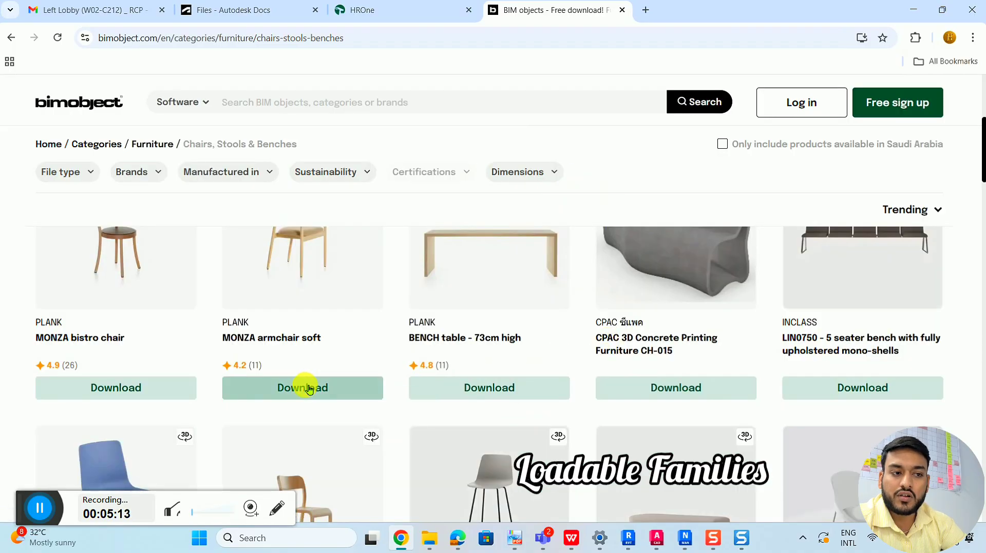
pyautogui.click(303, 386)
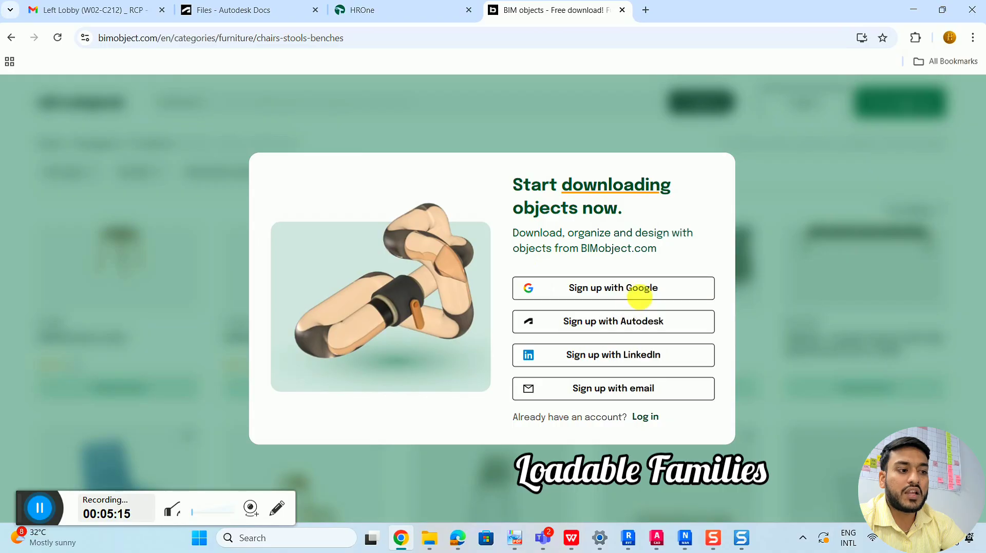
pyautogui.press('Escape')
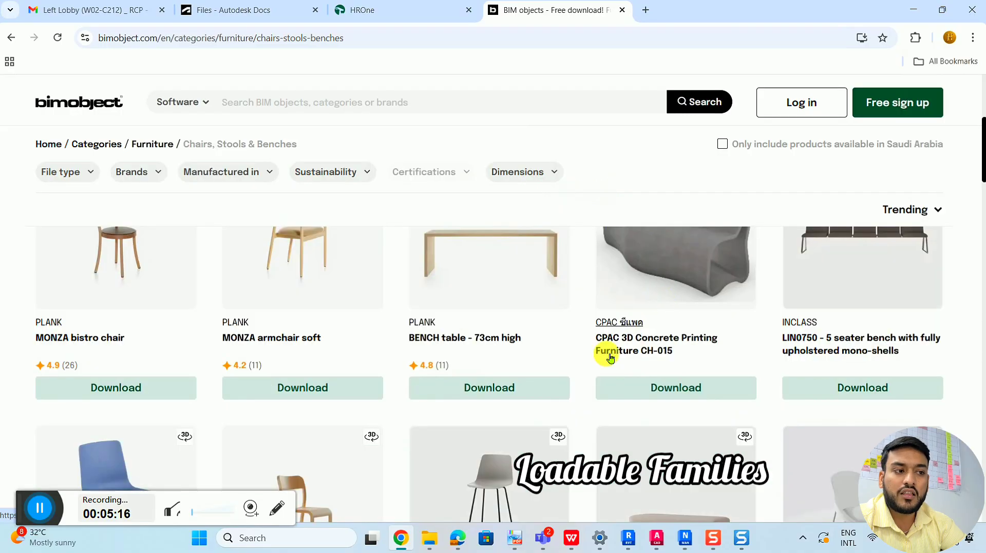
pyautogui.click(913, 10)
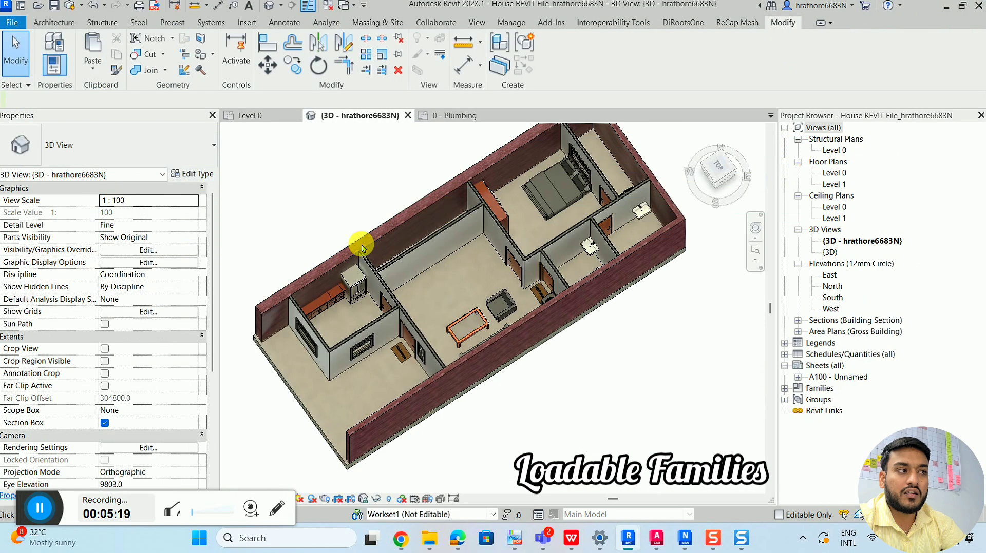
# - Switch to the Level 0 plan, then open and cancel the Insert > Load Family dialog
pyautogui.click(247, 116)
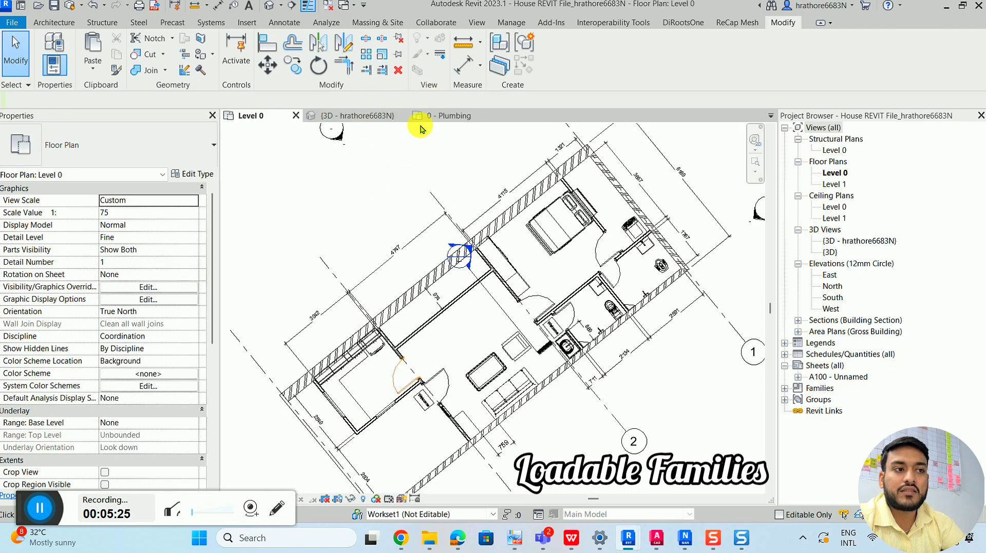
pyautogui.click(494, 23)
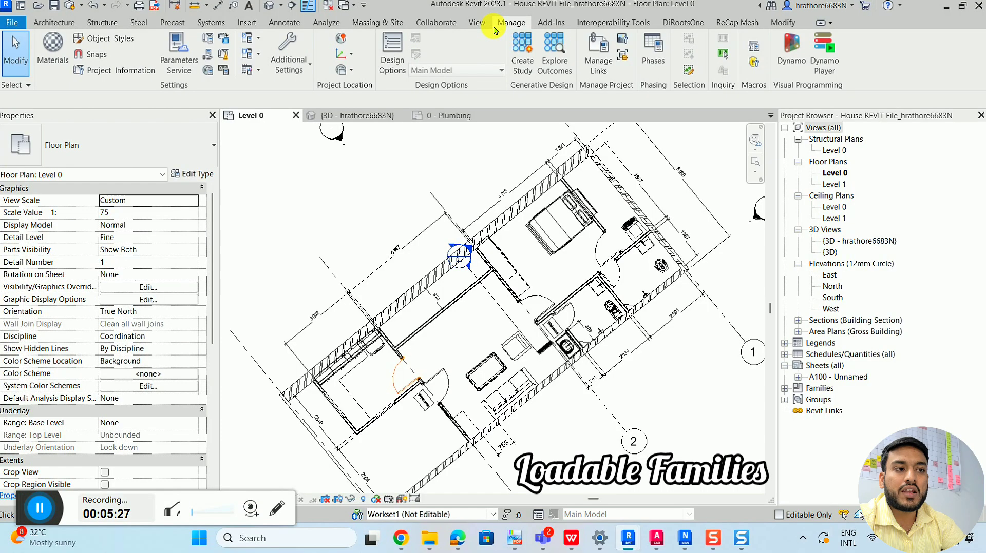
pyautogui.click(241, 23)
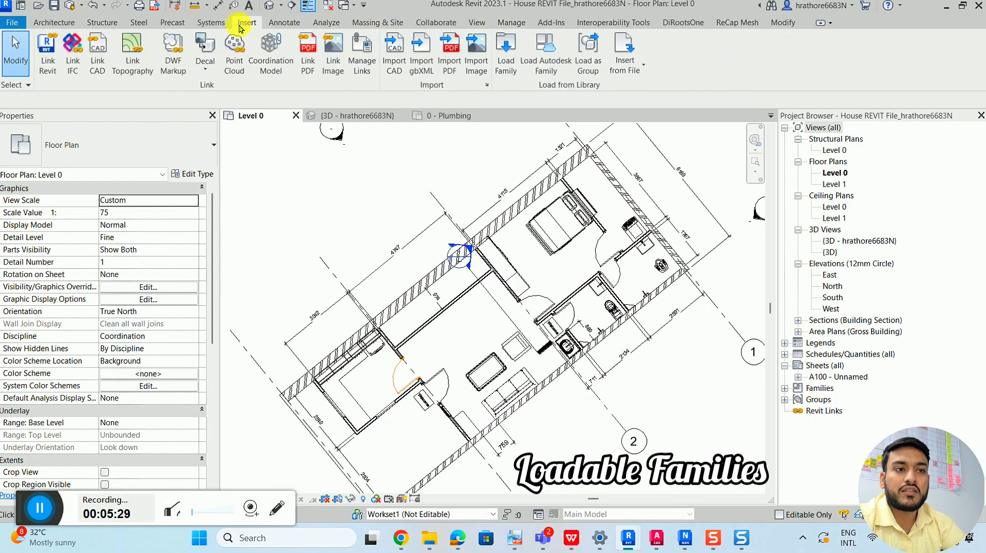
pyautogui.click(499, 73)
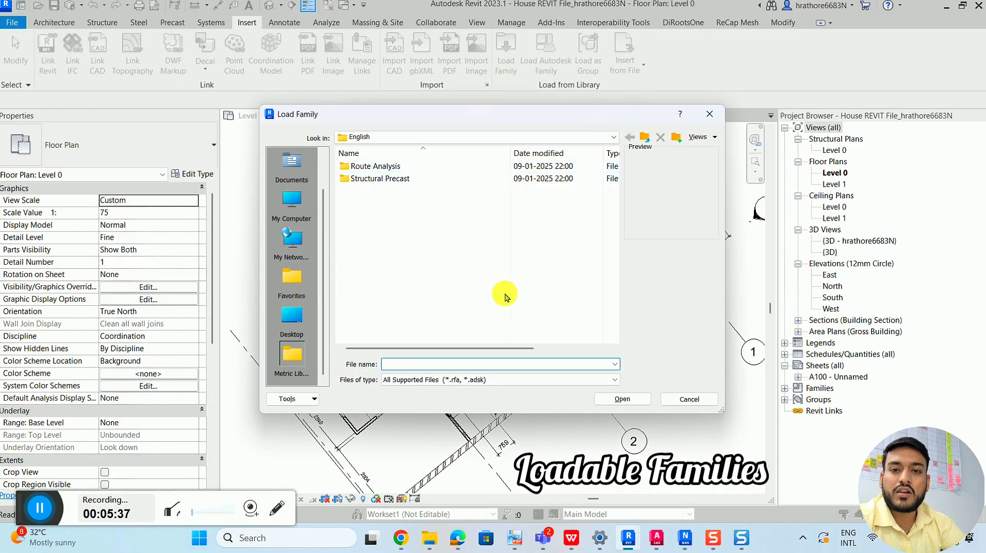
pyautogui.press('Escape')
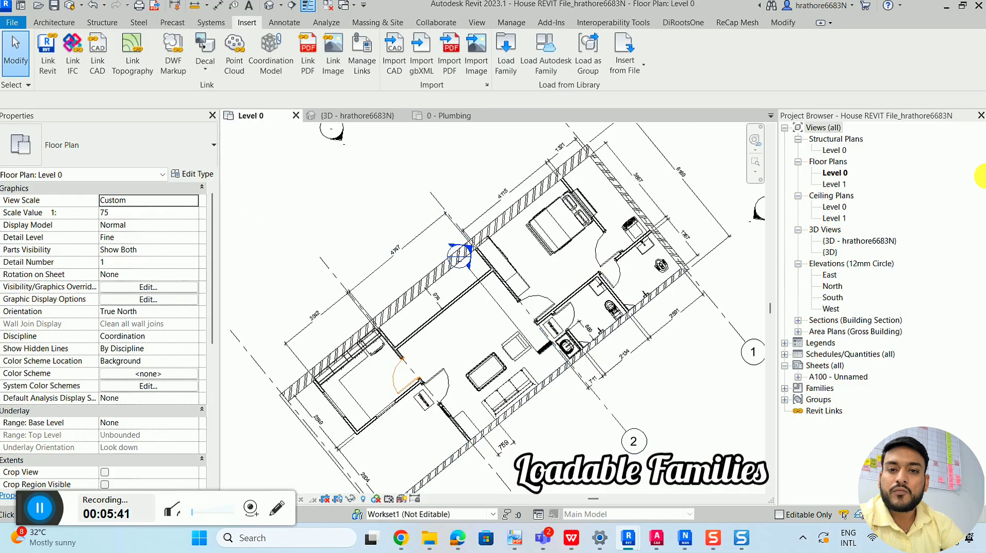
# - In the Project Browser, expand the Families list and collapse the Generic Models group
pyautogui.rightClick(823, 127)
pyautogui.press('Escape')
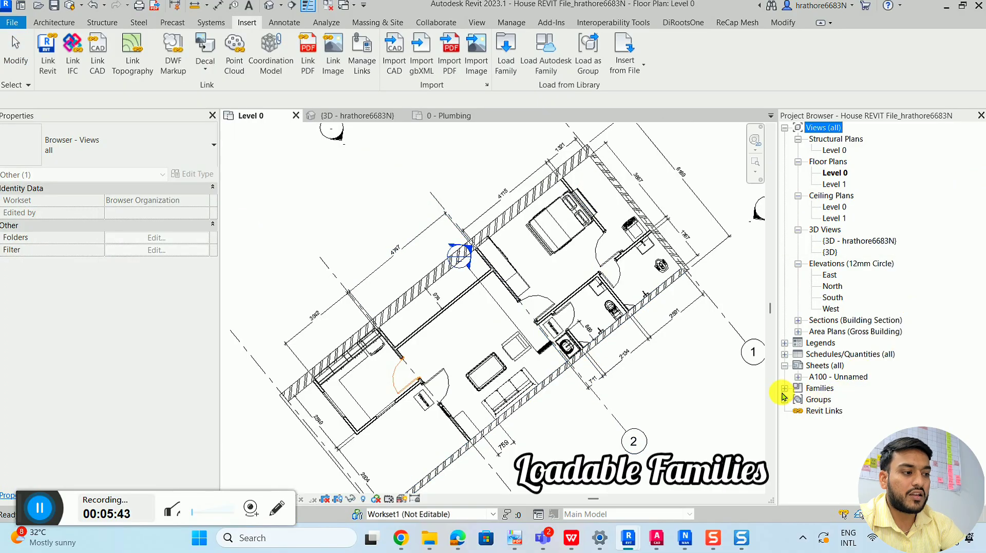
pyautogui.click(784, 388)
pyautogui.scroll(-1, 835, 308)
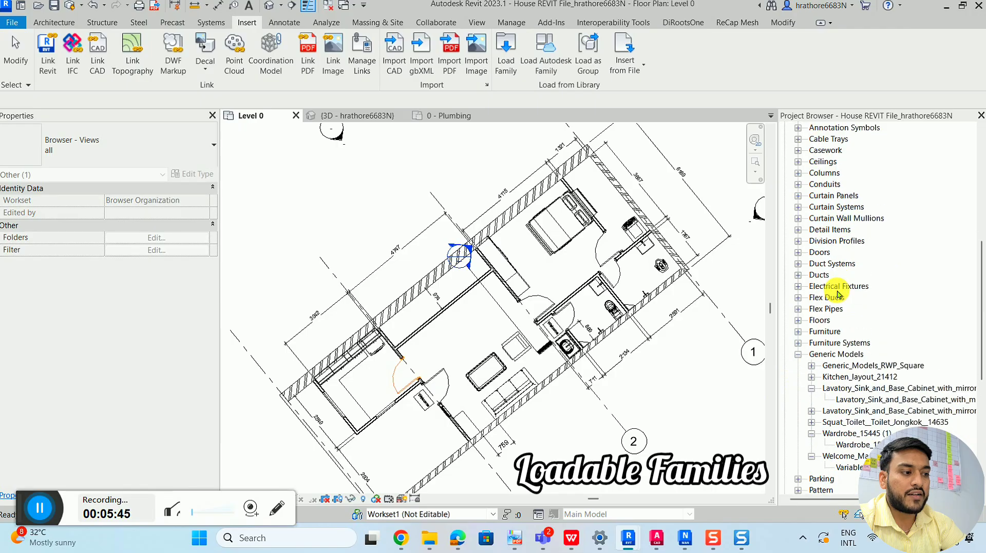
pyautogui.scroll(2, 836, 288)
pyautogui.scroll(1, 838, 293)
pyautogui.scroll(1, 838, 294)
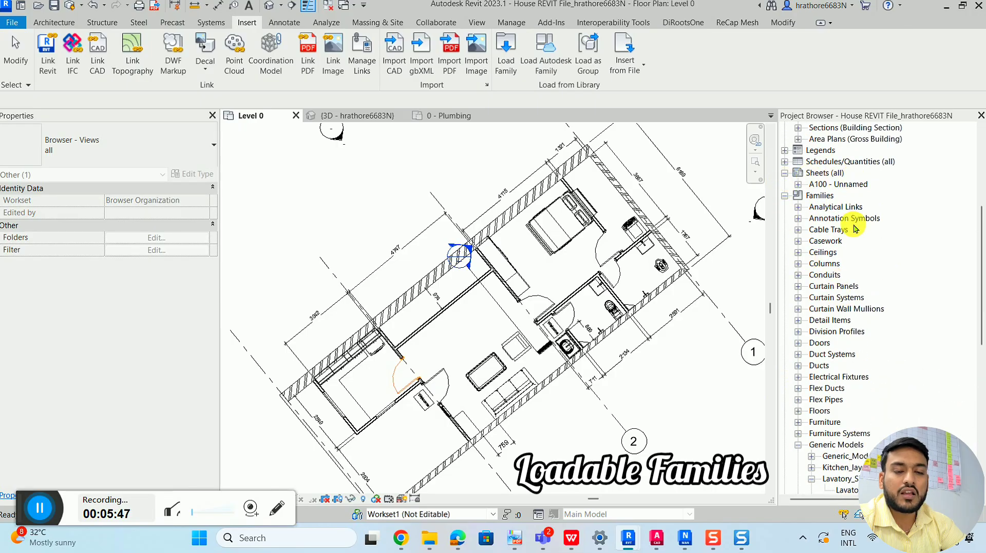
pyautogui.scroll(-2, 854, 231)
pyautogui.scroll(-3, 855, 226)
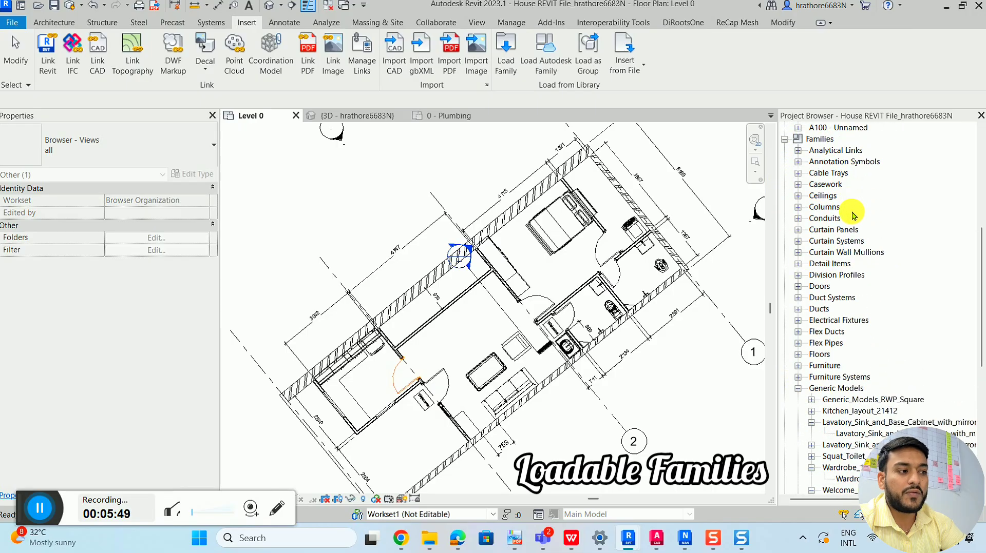
pyautogui.click(798, 389)
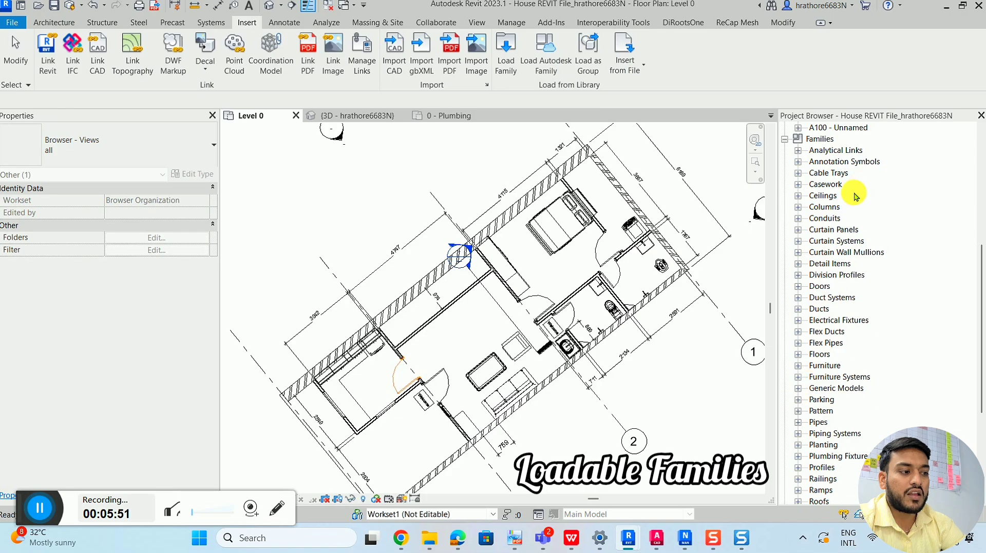
# - Select the double bed in plan and expand Furniture Systems > Double_Bed_with_Pillows_4299 to its type
pyautogui.scroll(-4, 862, 383)
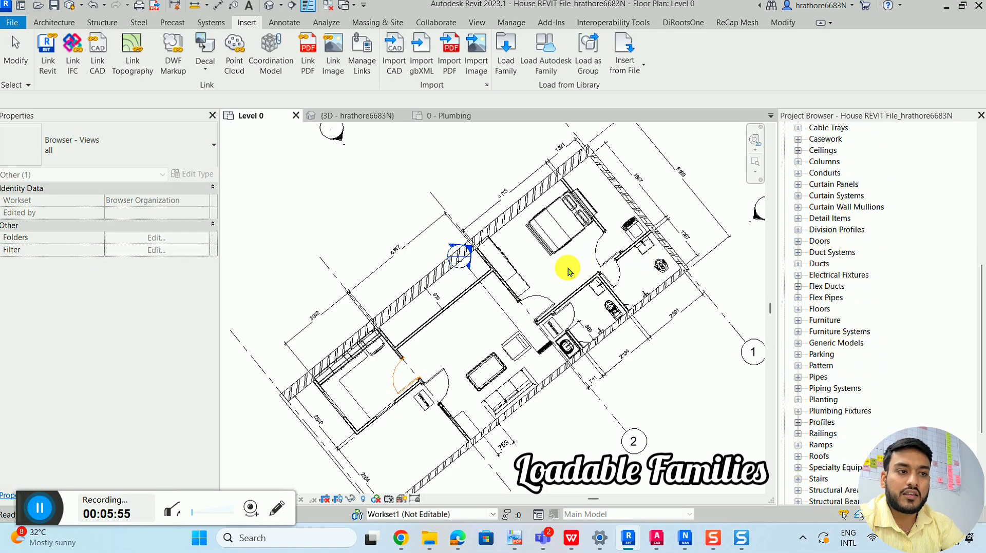
pyautogui.click(568, 267)
pyautogui.click(569, 248)
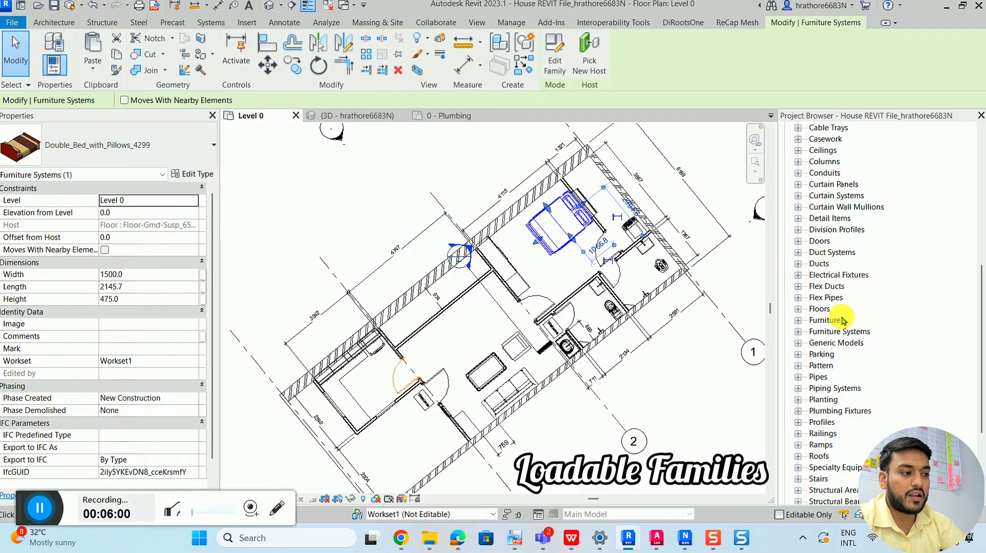
pyautogui.click(798, 332)
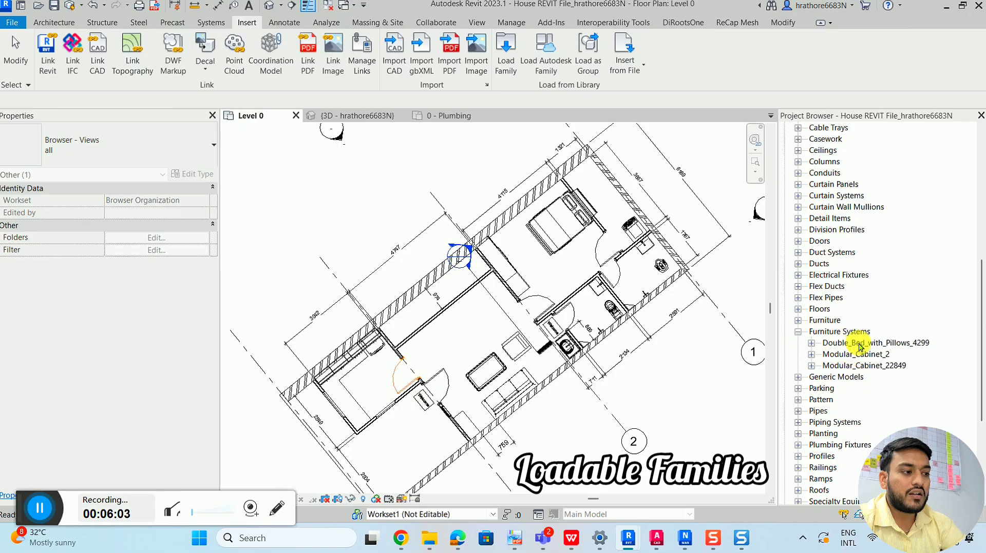
pyautogui.click(816, 342)
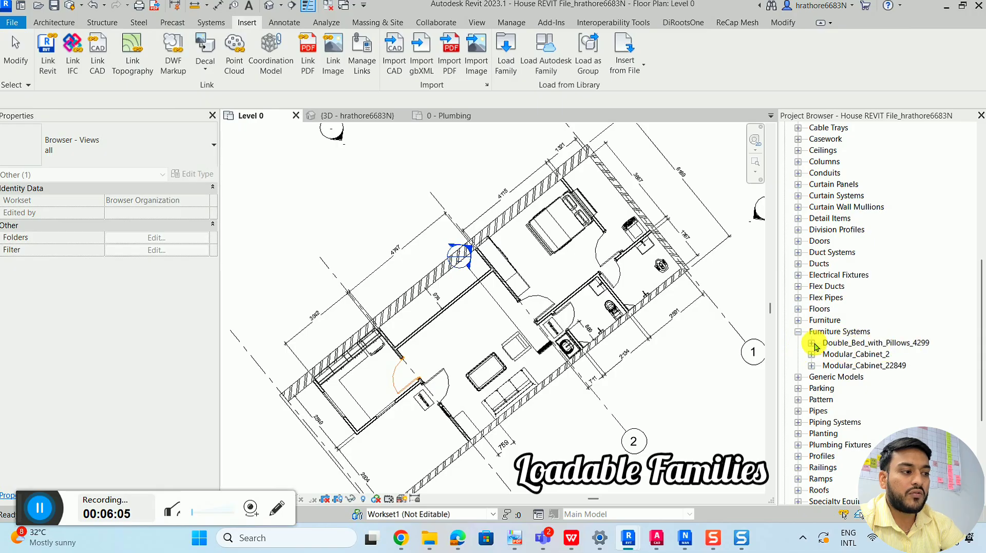
pyautogui.click(811, 343)
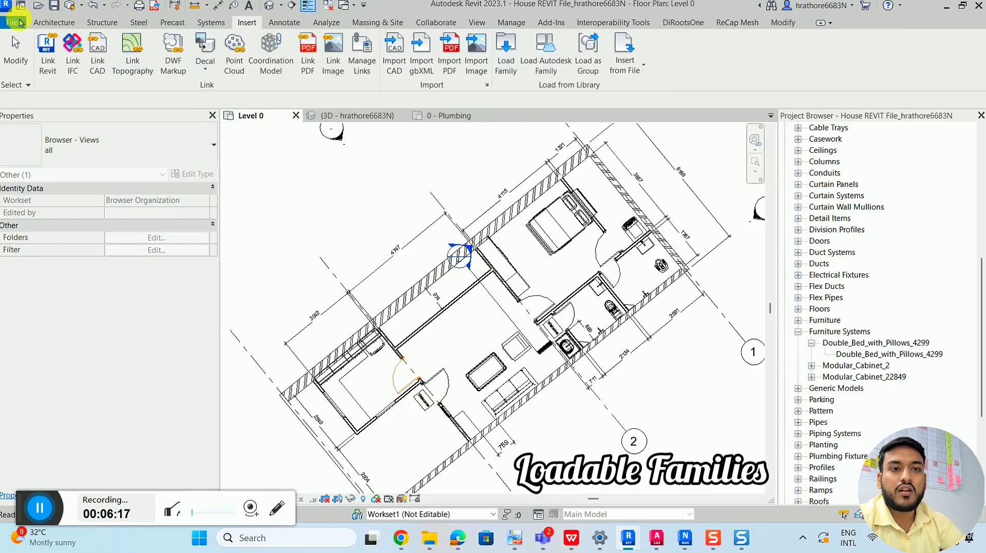
# - Search Windows for 'revit 2023' and launch Revit 2023 from the results
pyautogui.click(330, 537)
pyautogui.write('revit 2023')
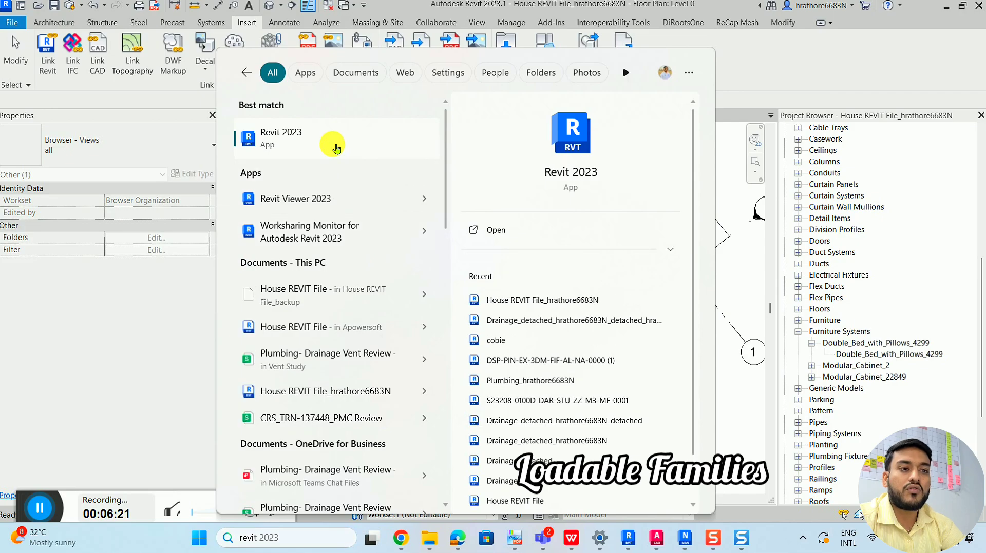
pyautogui.click(331, 147)
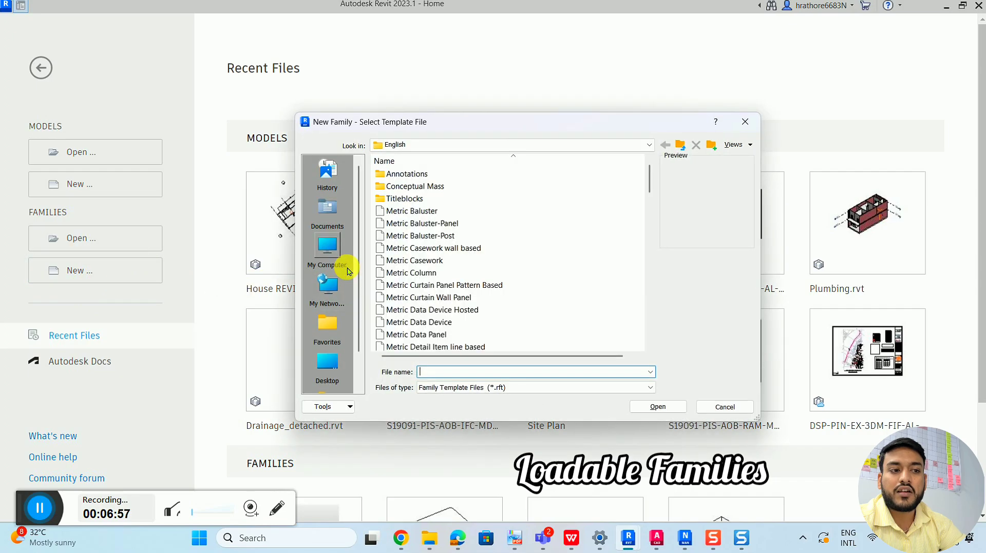
# - Cancel the new-family template picker and return to the house project's Level 0 plan
pyautogui.scroll(-2, 410, 250)
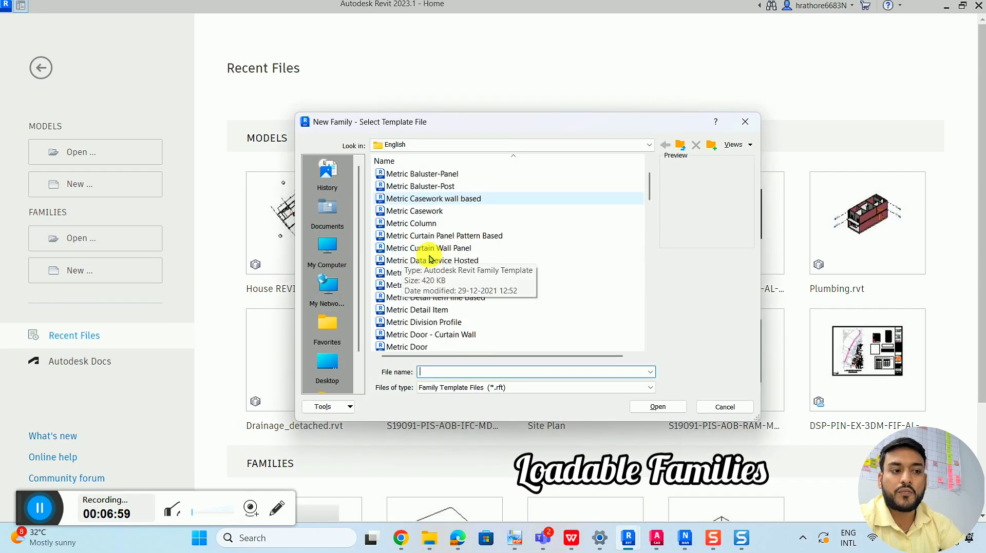
pyautogui.scroll(-5, 432, 247)
pyautogui.scroll(-5, 442, 287)
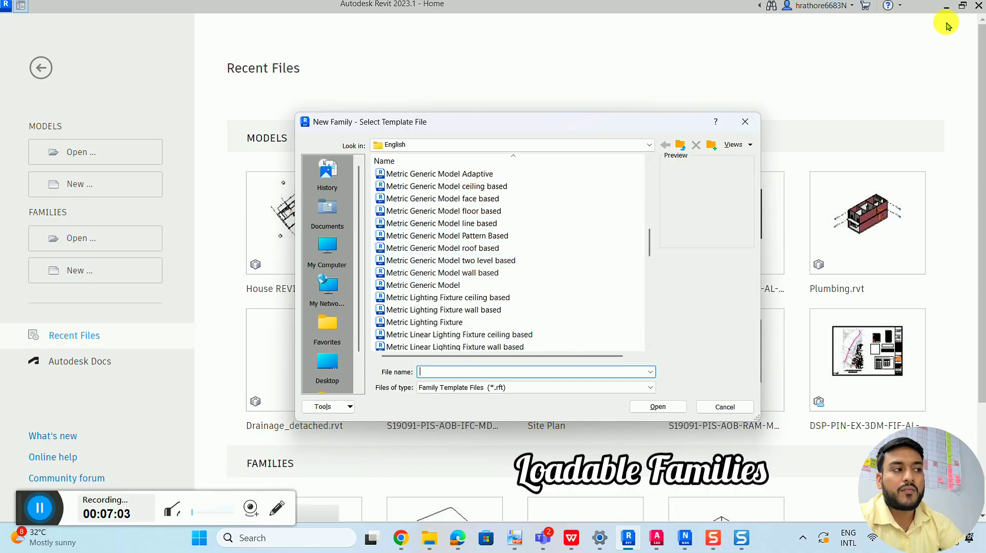
pyautogui.press('Escape')
pyautogui.click(40, 67)
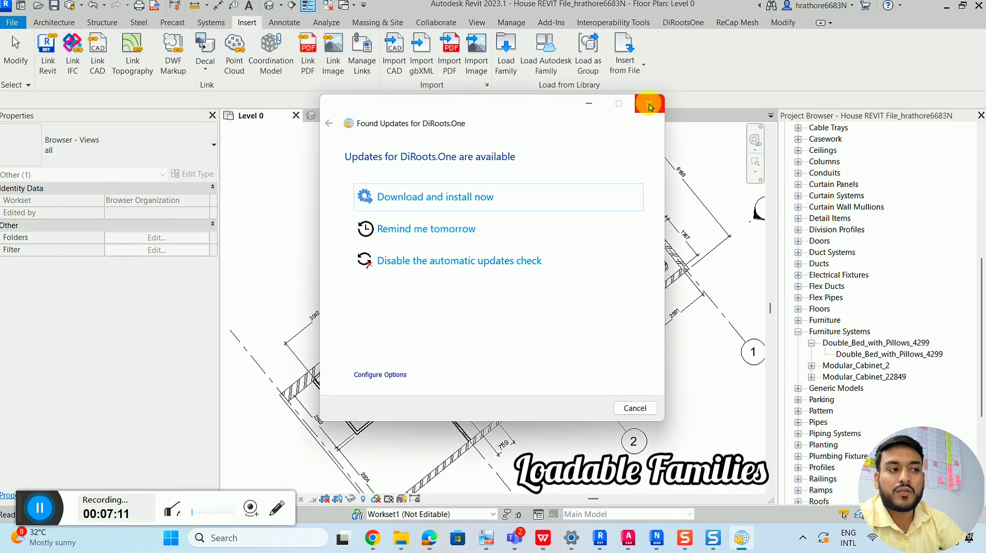
# - Dismiss the DiRoots.One update notice, switch to the 3D view, and select the kitchen fridge
pyautogui.click(649, 106)
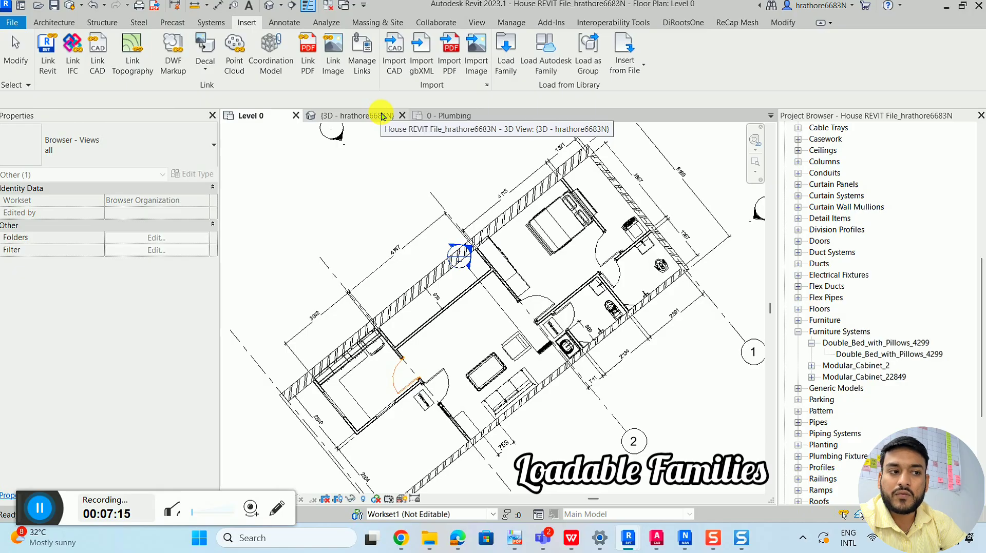
pyautogui.click(382, 117)
pyautogui.press('Escape')
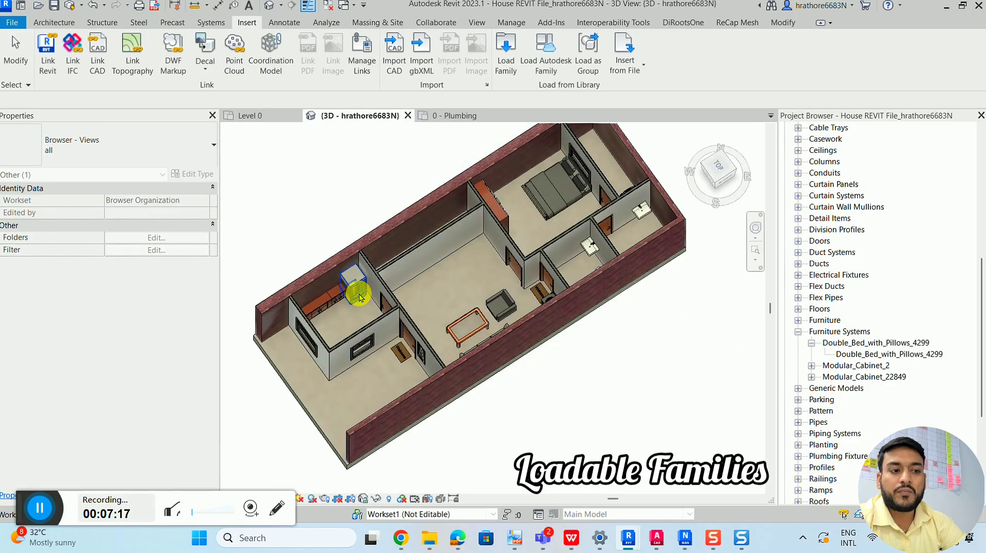
pyautogui.click(361, 298)
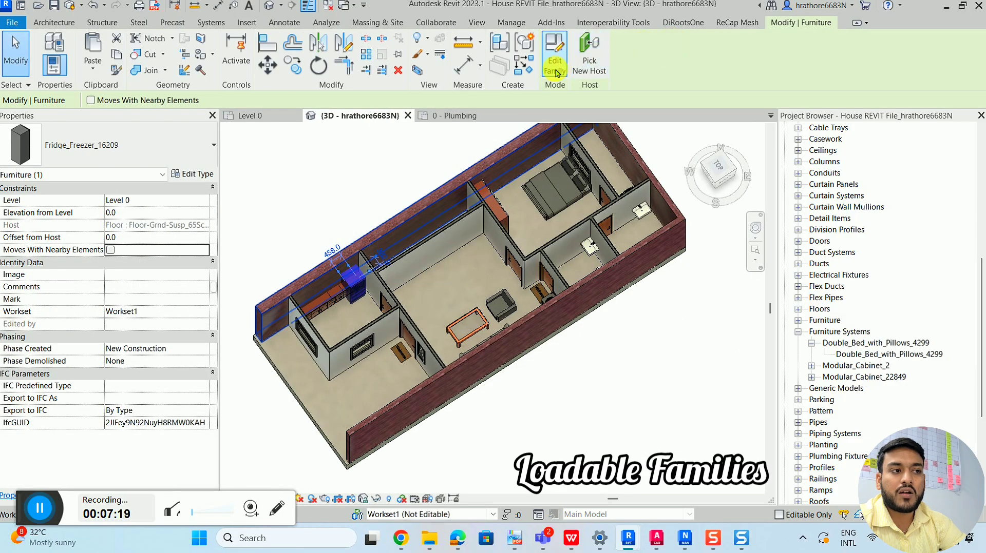
# - Open the Fridge_Freezer_16209 family for editing and save it over the existing family file
pyautogui.click(555, 67)
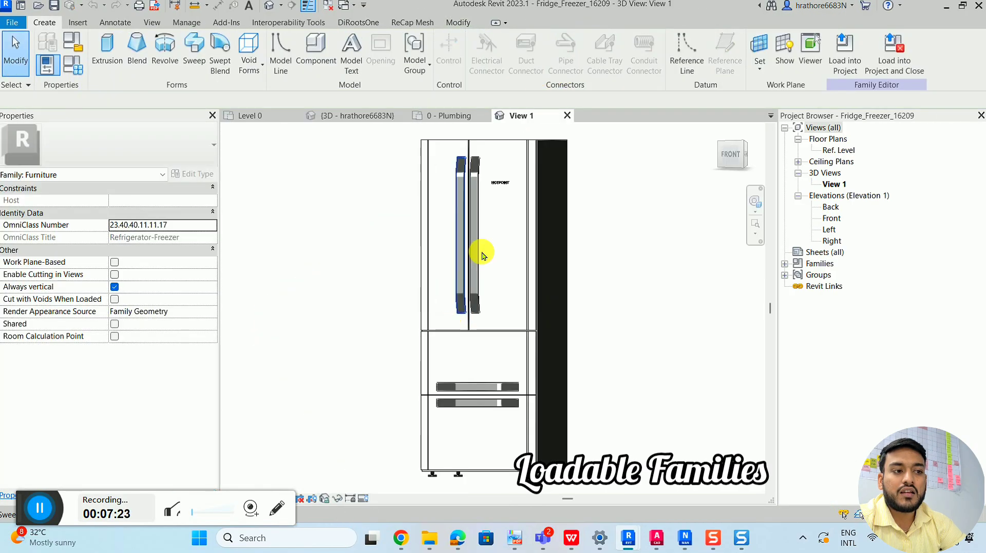
pyautogui.moveTo(446, 253)
pyautogui.keyDown('shift'); pyautogui.mouseDown(button='middle')
pyautogui.moveTo(506, 314)
pyautogui.moveTo(590, 324)
pyautogui.moveTo(444, 330)
pyautogui.moveTo(367, 298)
pyautogui.mouseUp(button='middle'); pyautogui.keyUp('shift')
pyautogui.click(12, 22)
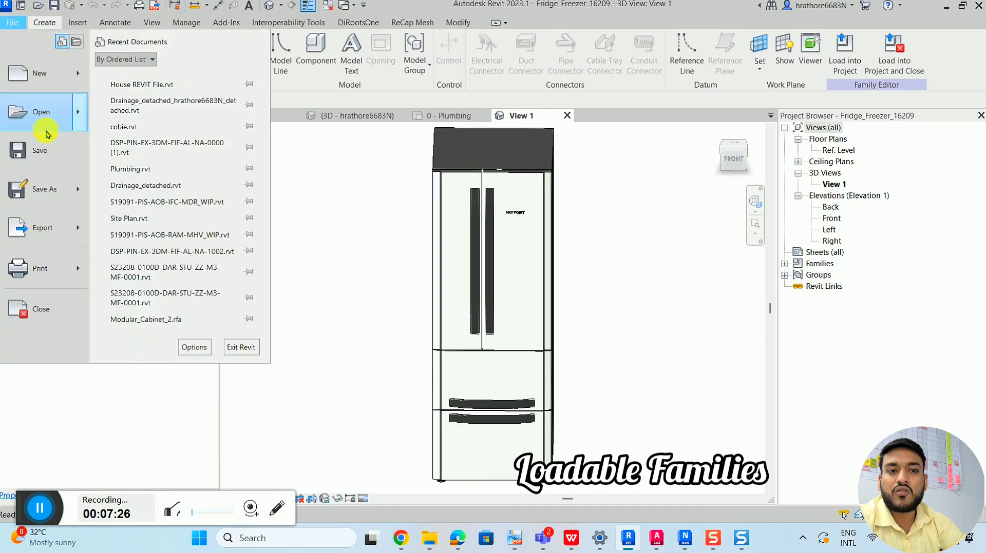
pyautogui.click(44, 150)
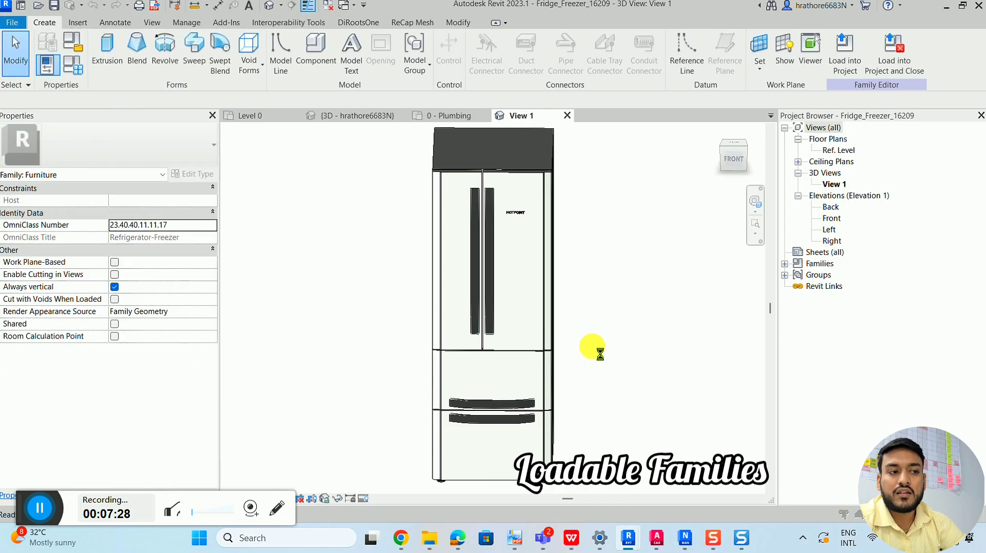
pyautogui.click(570, 272)
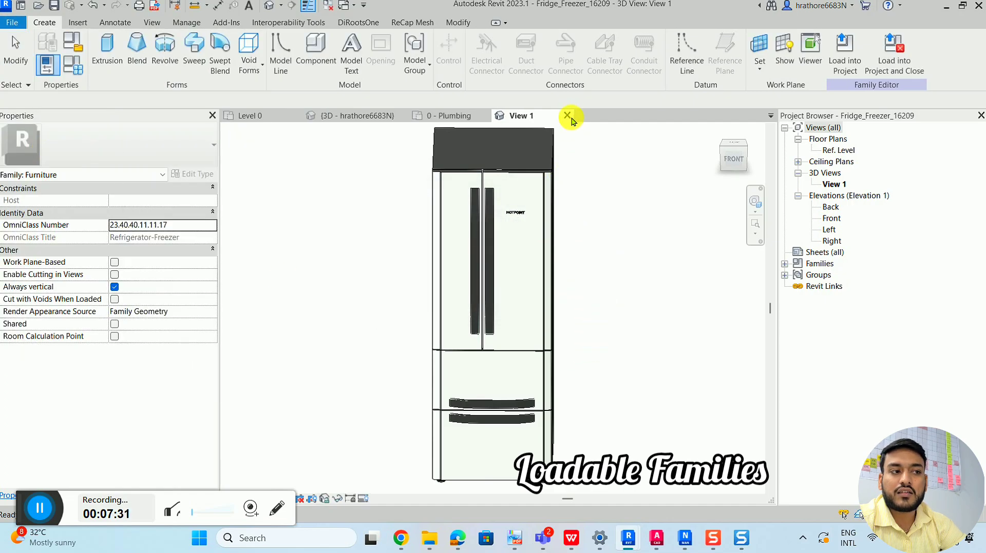
# - Close the fridge family without saving further changes, back in the house's 3D view
pyautogui.click(567, 115)
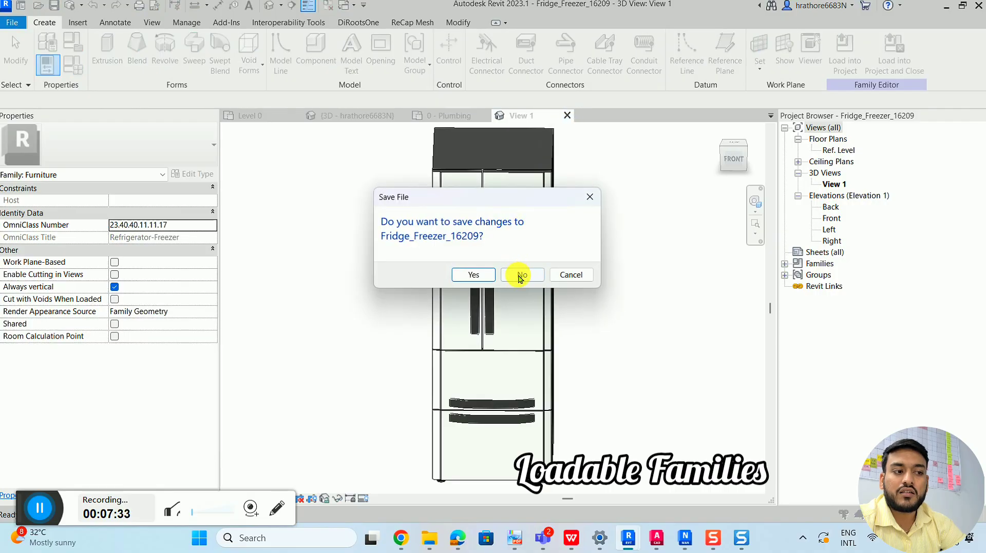
pyautogui.click(520, 277)
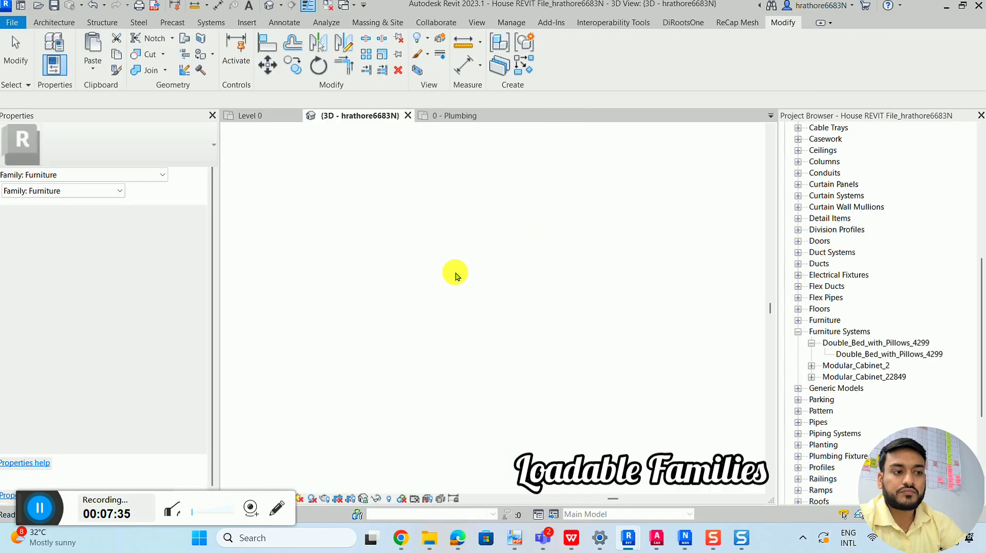
pyautogui.scroll(3, 341, 308)
pyautogui.scroll(3, 406, 256)
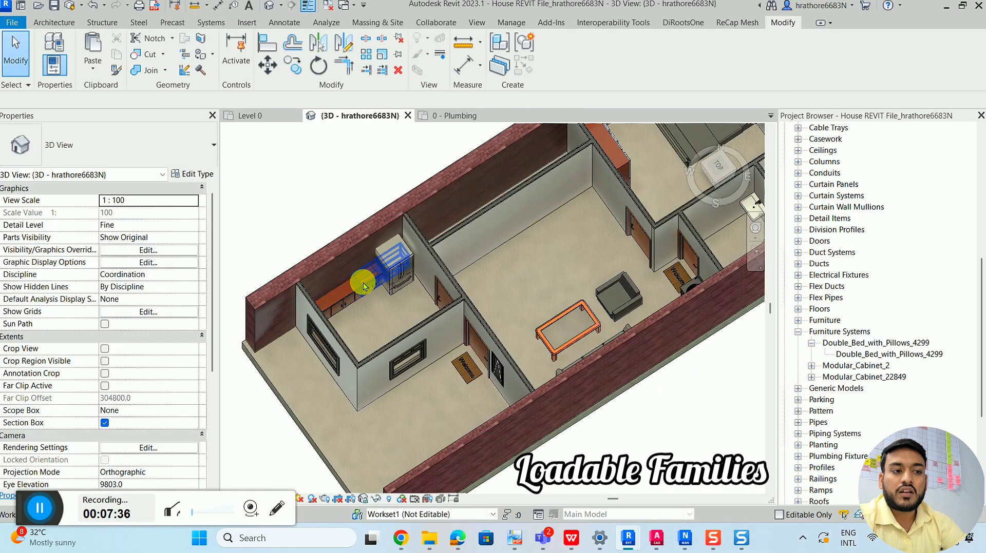
# - Clear the fridge selection, zoom out of the 3D view, and switch to the Level 0 plan
pyautogui.click(405, 256)
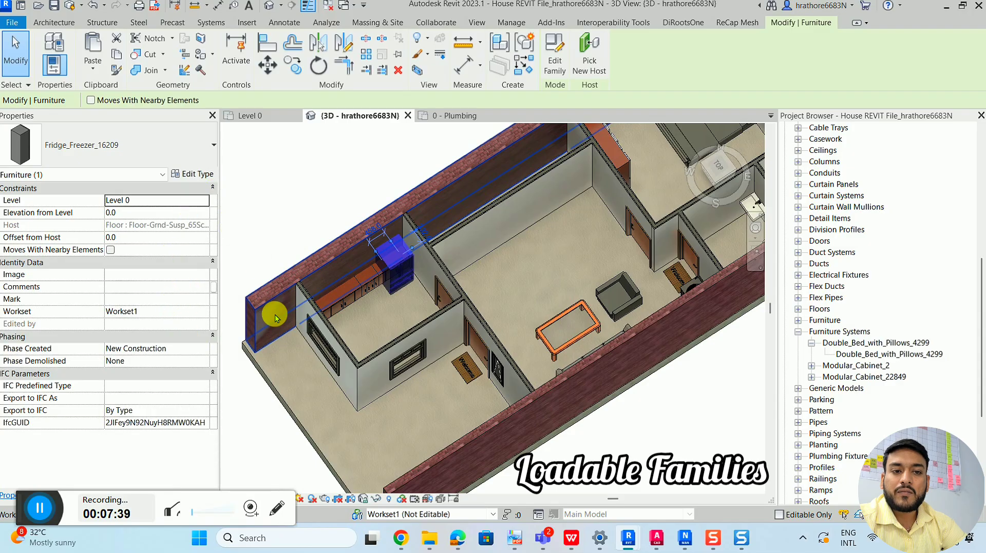
pyautogui.press('Escape')
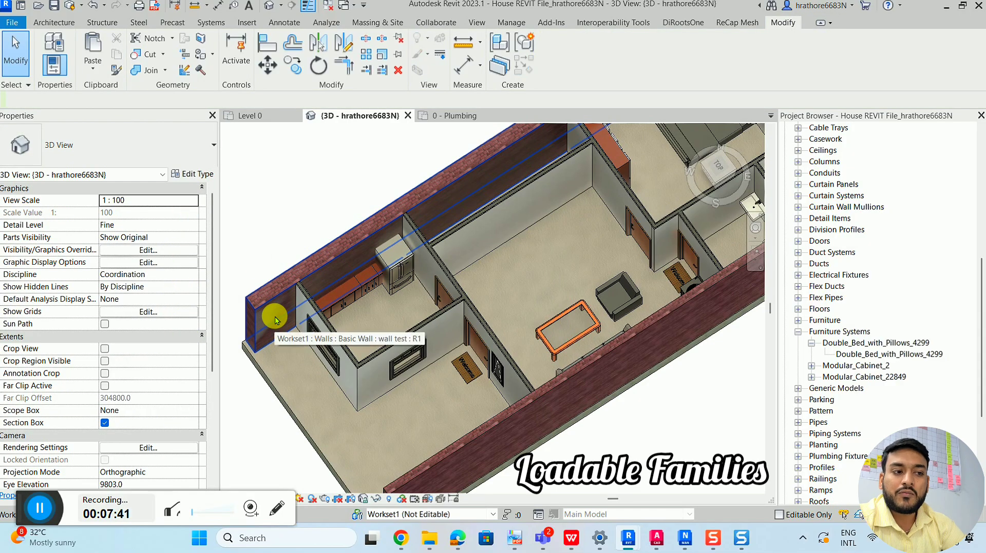
pyautogui.scroll(-2, 288, 320)
pyautogui.scroll(-2, 305, 320)
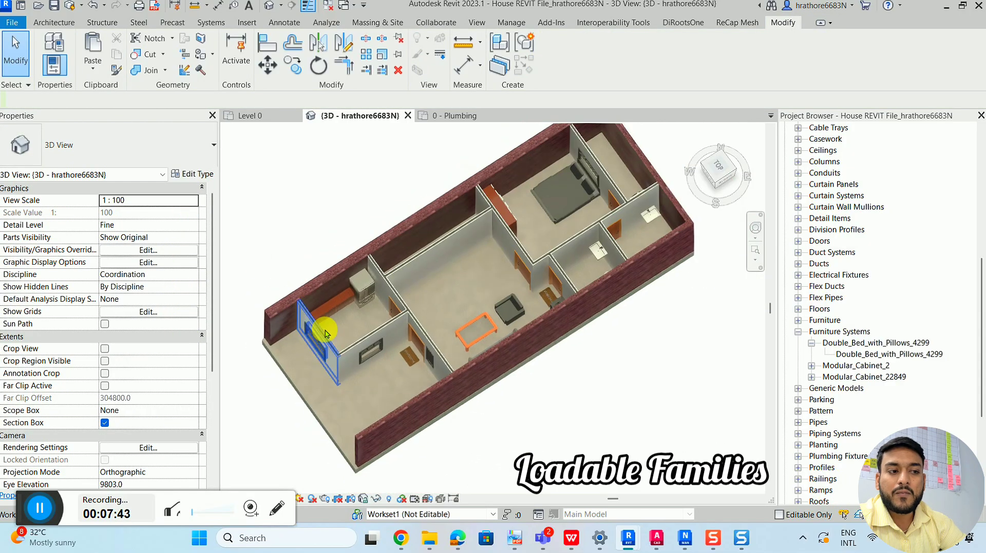
pyautogui.scroll(-1, 329, 320)
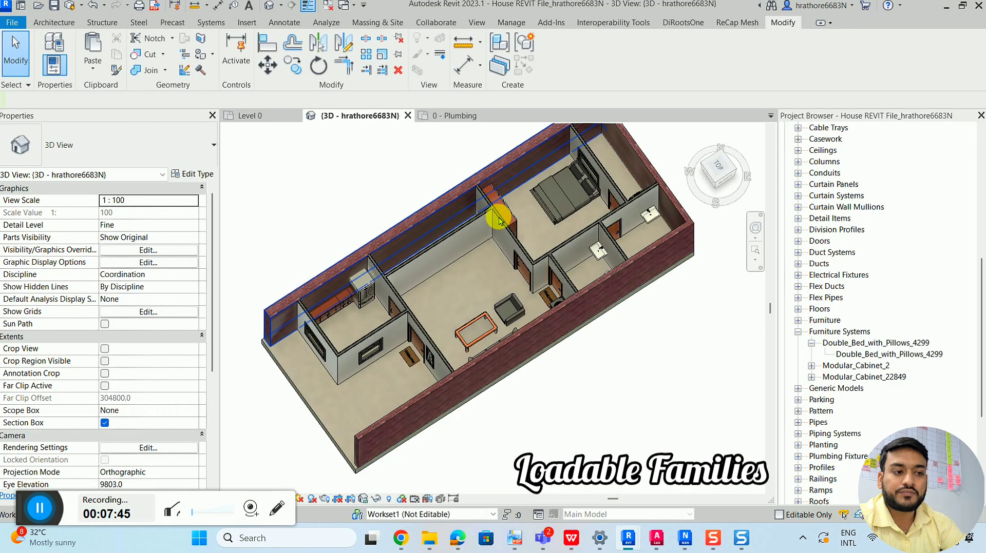
pyautogui.scroll(-2, 502, 213)
pyautogui.click(265, 120)
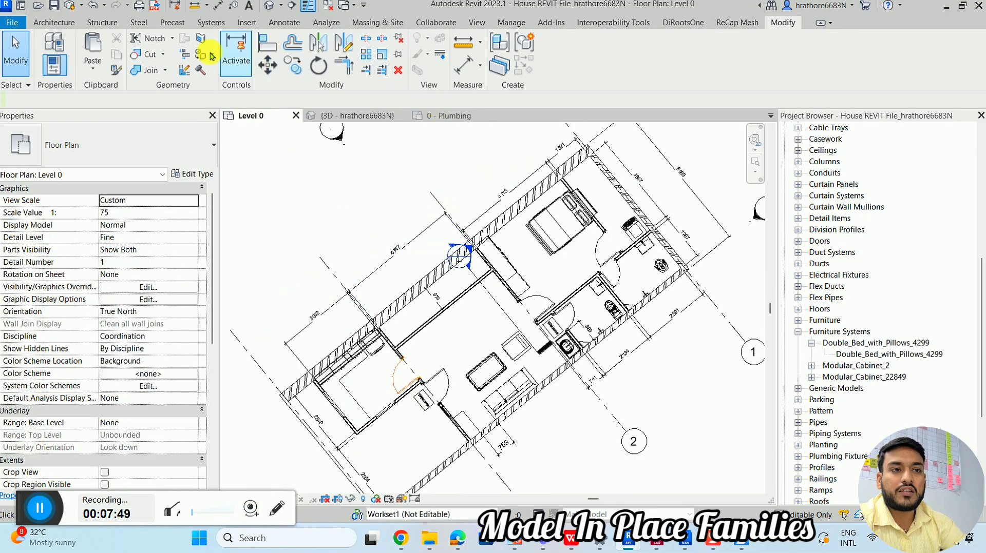
# - Start a Model In-Place family from Architecture > Component with the Generic Models category
pyautogui.click(67, 24)
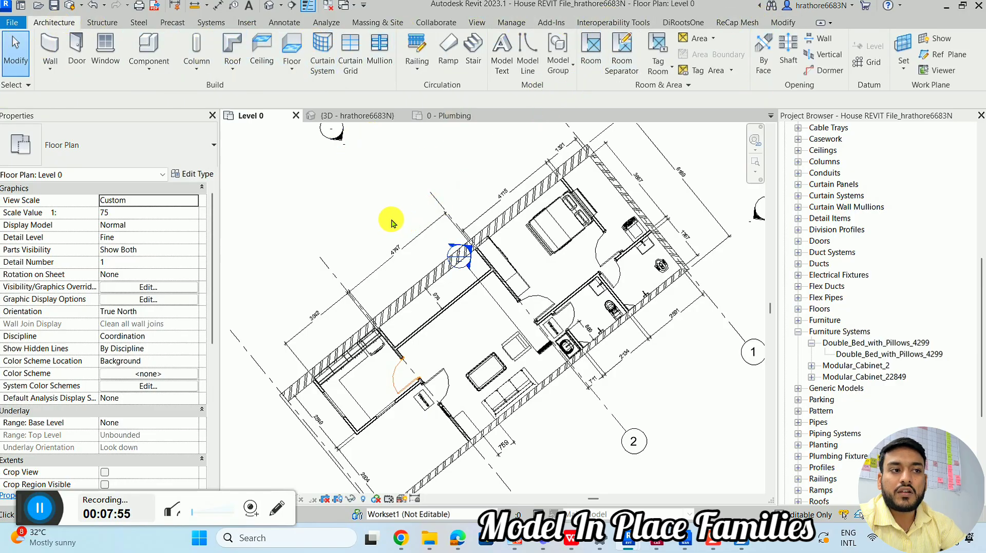
pyautogui.click(149, 68)
pyautogui.click(171, 122)
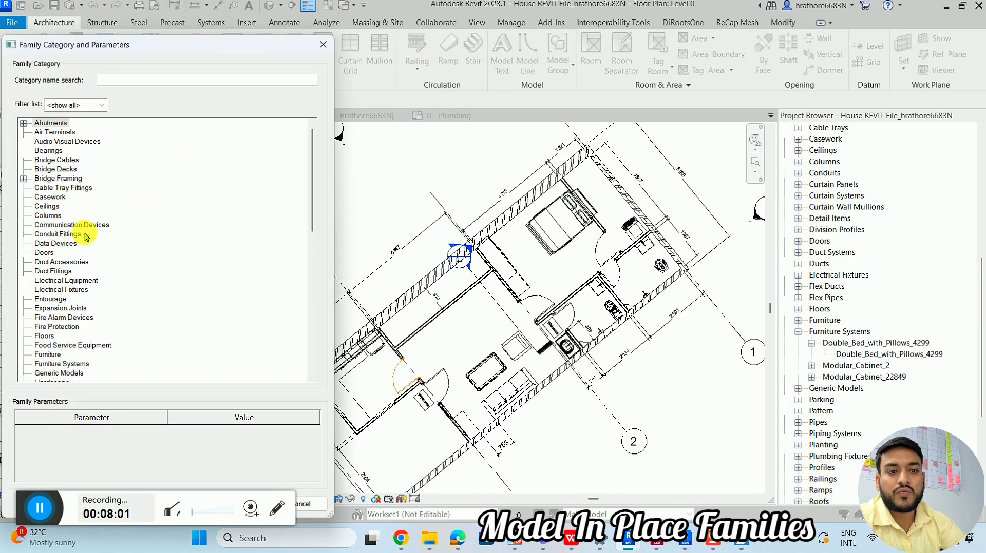
pyautogui.scroll(-2, 48, 255)
pyautogui.press('g')
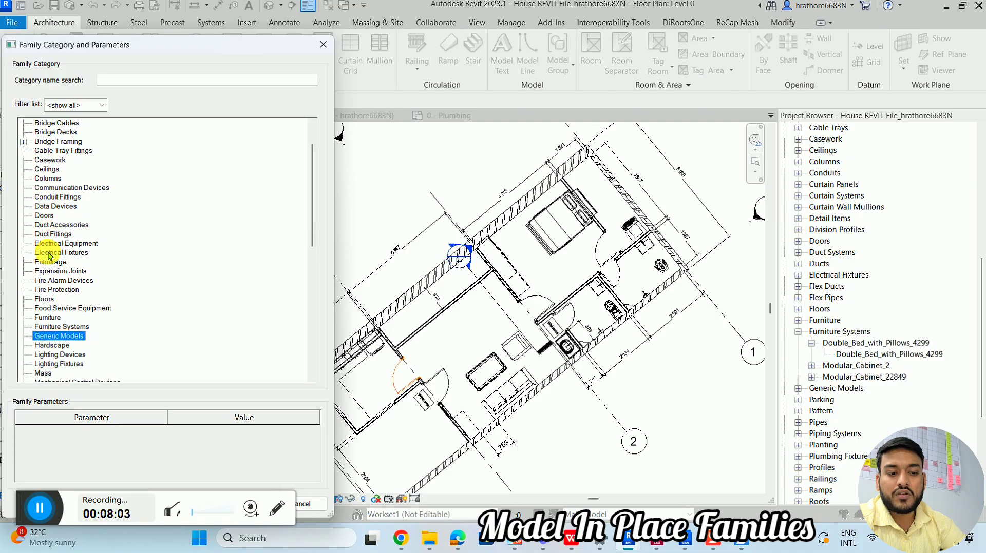
pyautogui.moveTo(210, 45); pyautogui.dragTo(347, 7)
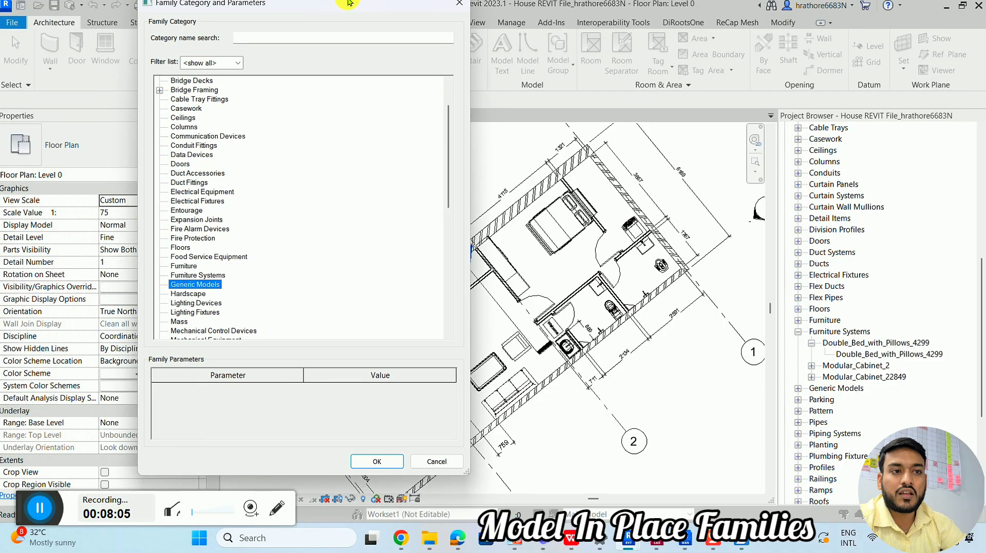
pyautogui.click(388, 467)
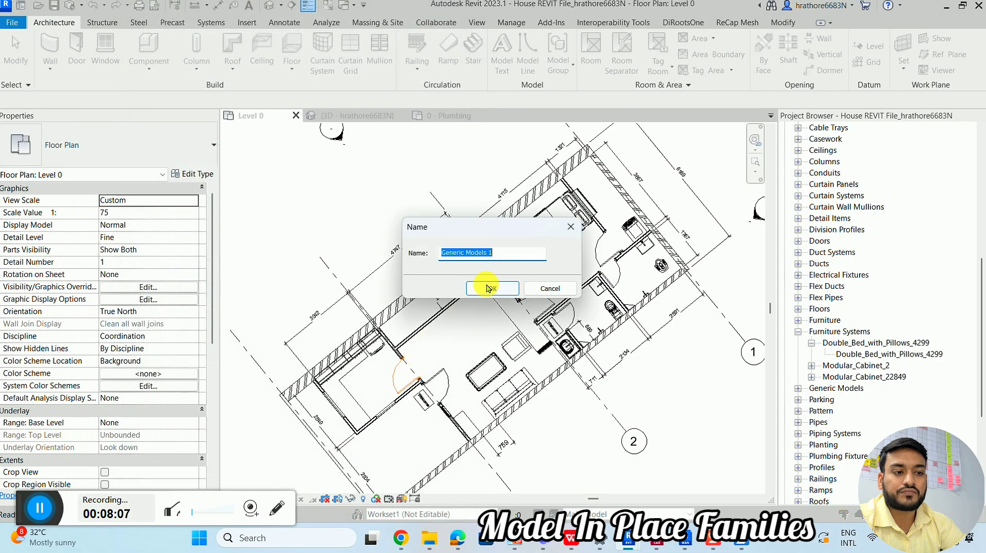
# - Name it Generic Models 1, extrude a 1200 × 900 rectangle 250 deep, and finish the model
pyautogui.click(492, 287)
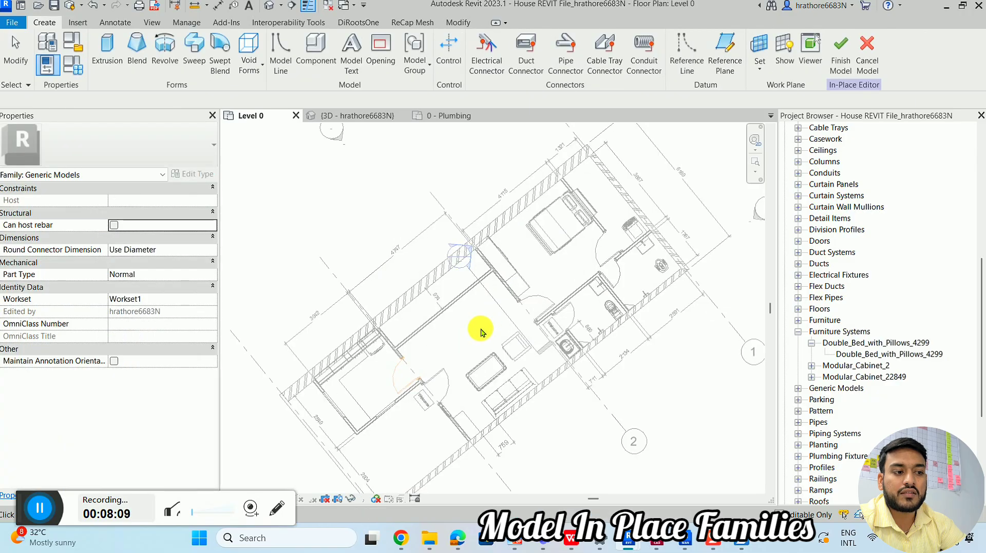
pyautogui.click(104, 56)
pyautogui.scroll(3, 384, 300)
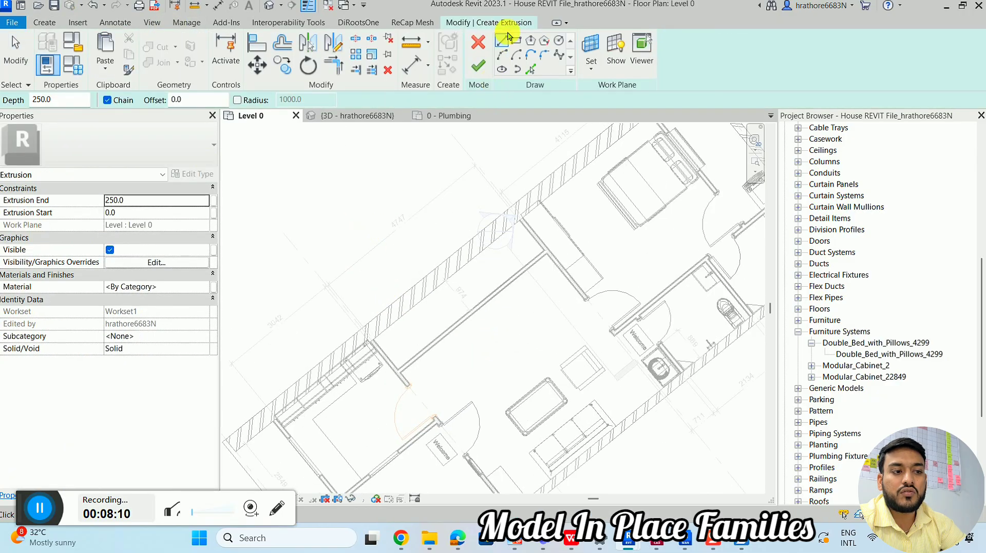
pyautogui.click(516, 42)
pyautogui.click(314, 173)
pyautogui.click(362, 208)
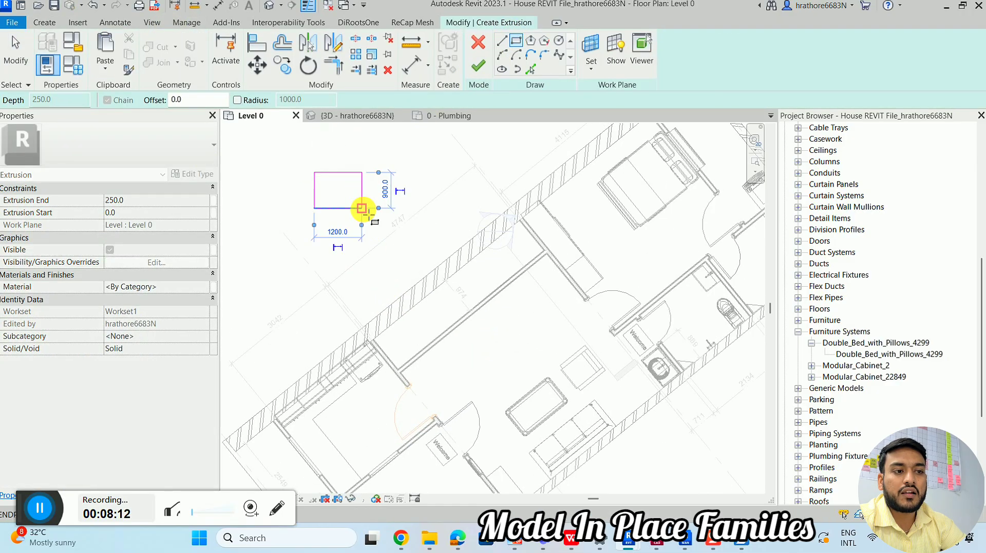
pyautogui.click(481, 72)
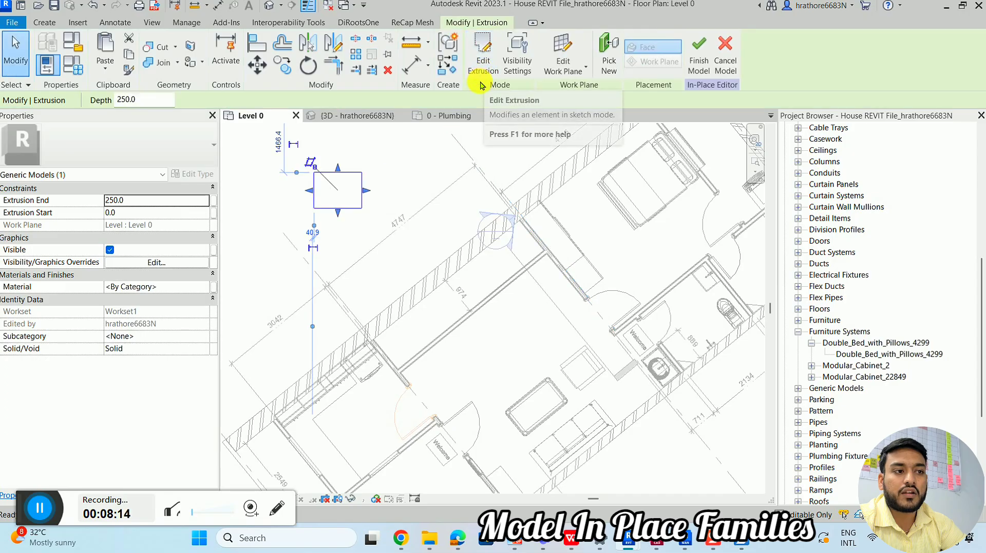
pyautogui.click(697, 47)
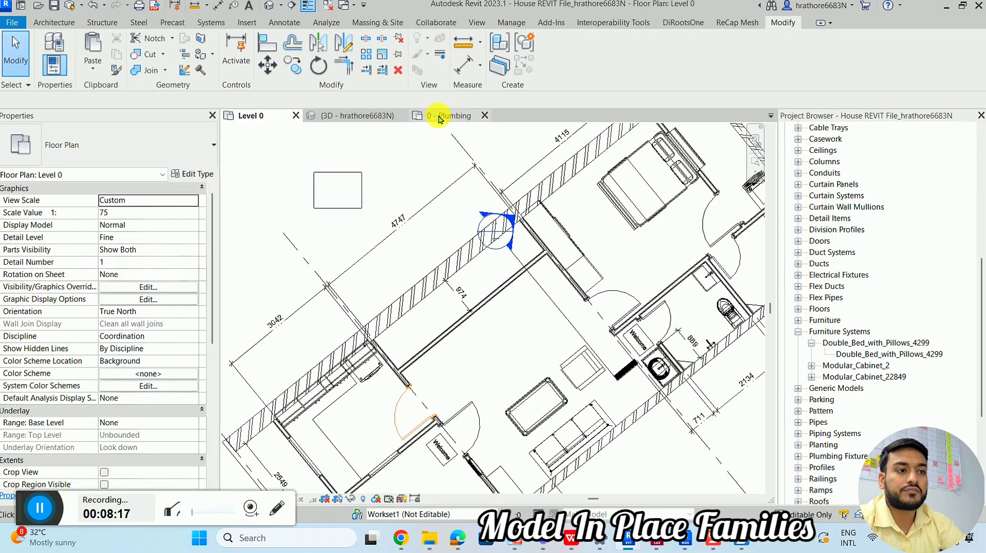
pyautogui.click(365, 123)
pyautogui.keyDown('shift'); pyautogui.moveTo(420, 258); pyautogui.dragTo(579, 187, button='middle'); pyautogui.keyUp('shift')
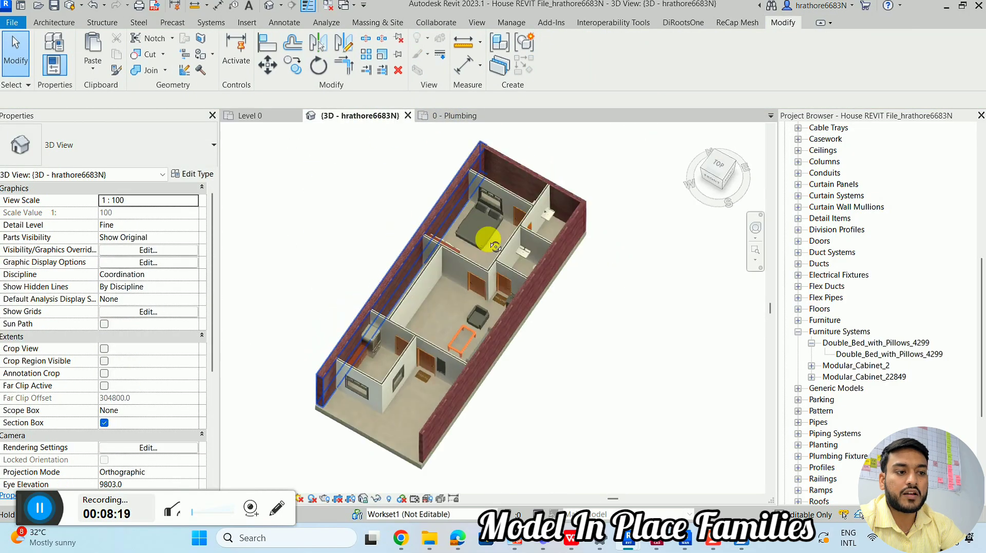
pyautogui.click(263, 117)
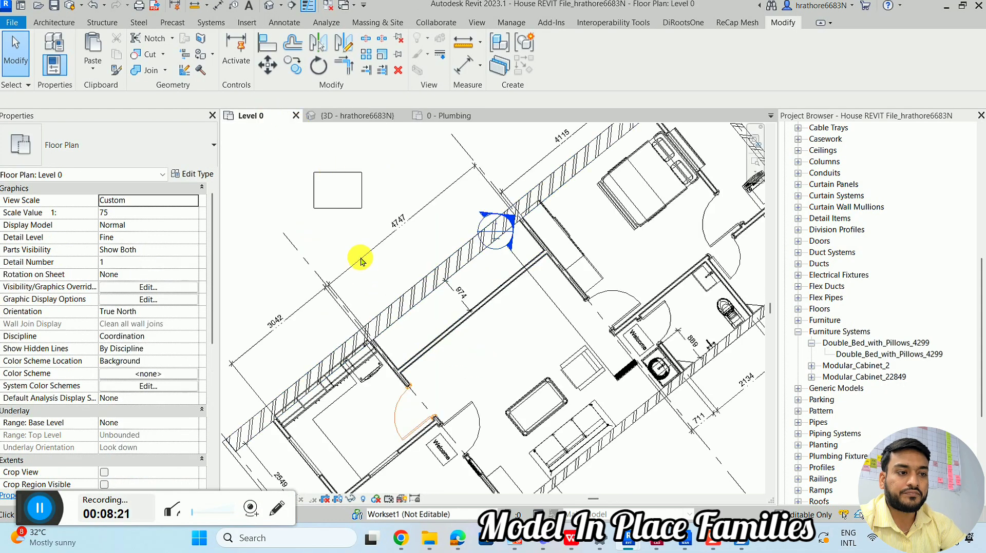
pyautogui.click(362, 209)
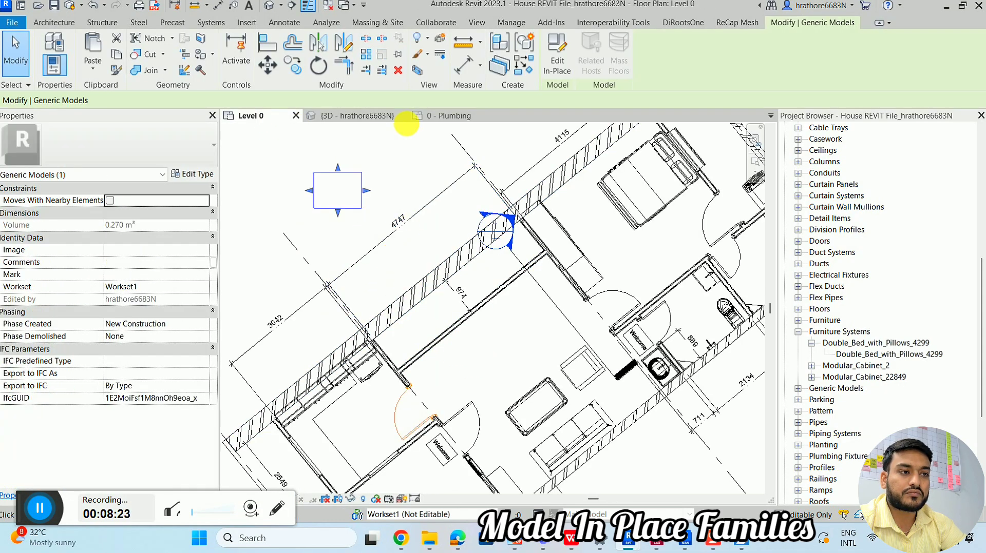
pyautogui.moveTo(451, 115)
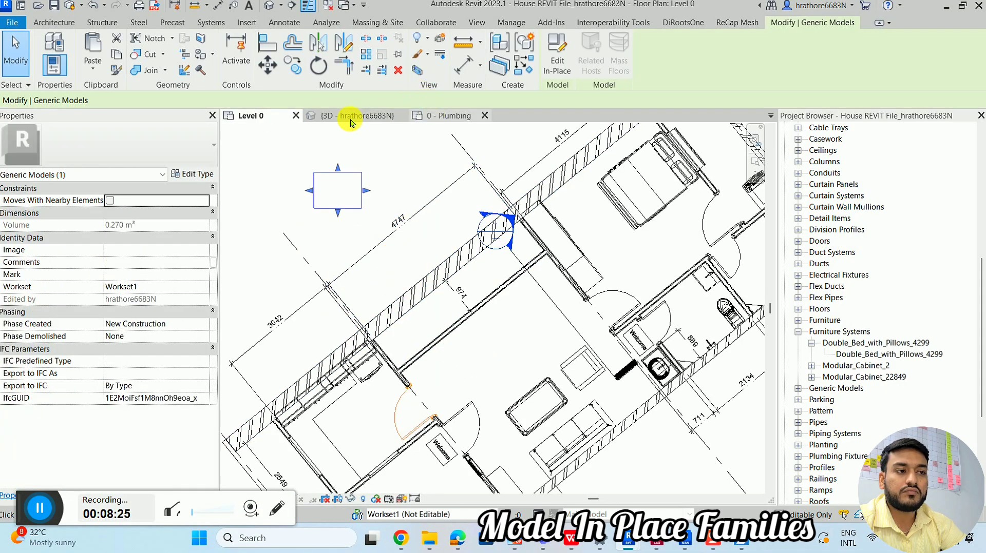
pyautogui.click(350, 123)
pyautogui.keyDown('shift'); pyautogui.moveTo(379, 158); pyautogui.dragTo(257, 300, button='middle'); pyautogui.keyUp('shift')
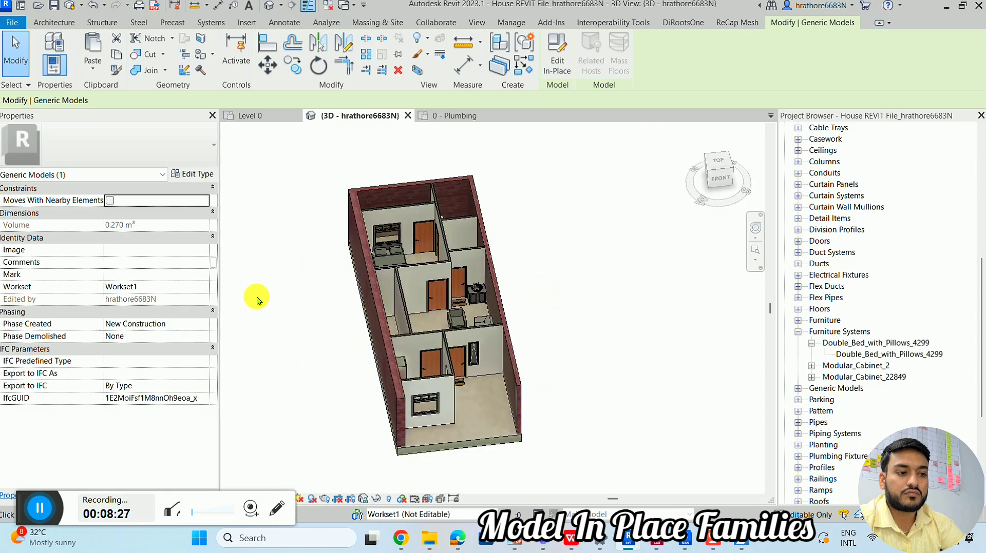
pyautogui.click(256, 300)
pyautogui.click(103, 417)
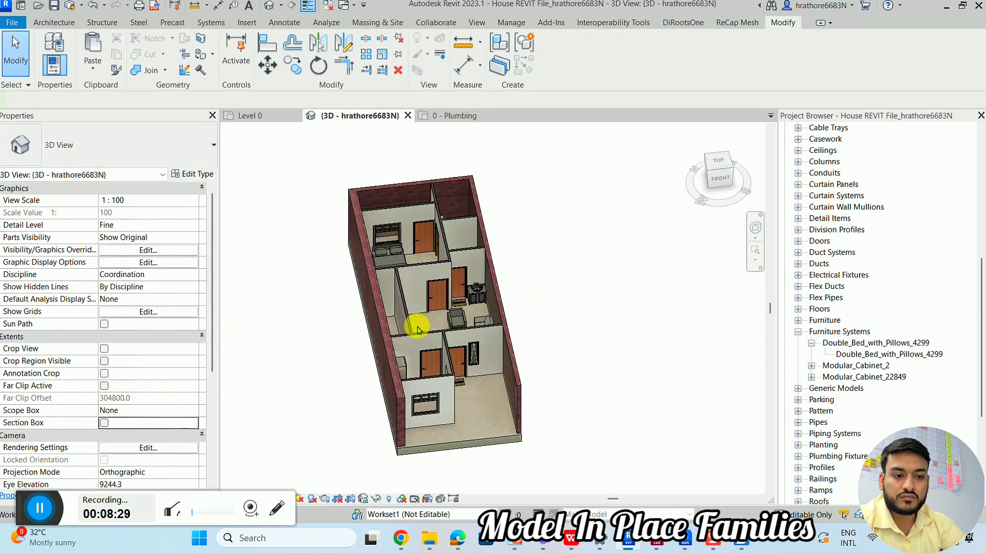
pyautogui.click(321, 365)
pyautogui.scroll(2, 319, 395)
pyautogui.scroll(3, 314, 402)
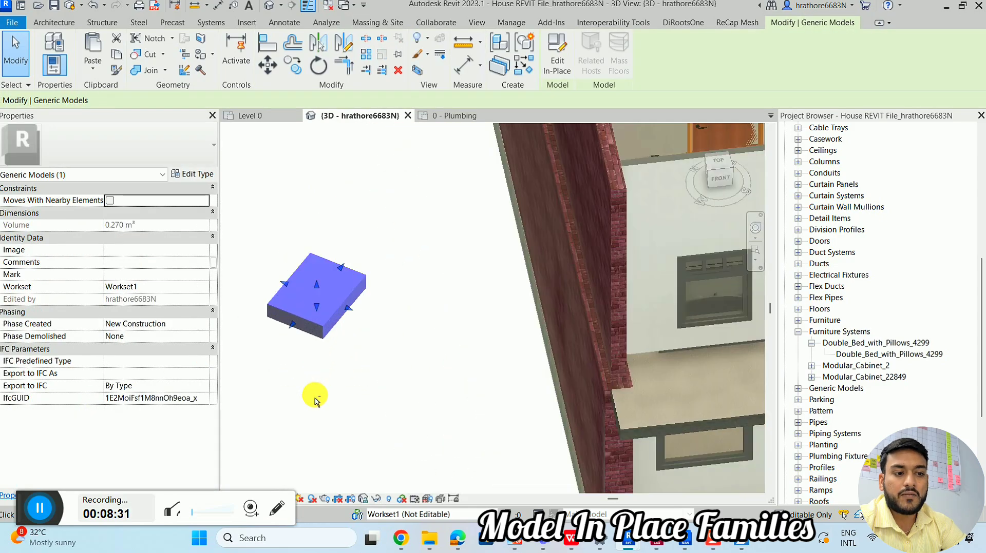
pyautogui.keyDown('shift'); pyautogui.moveTo(315, 401); pyautogui.dragTo(345, 352, button='middle'); pyautogui.keyUp('shift')
pyautogui.click(345, 352)
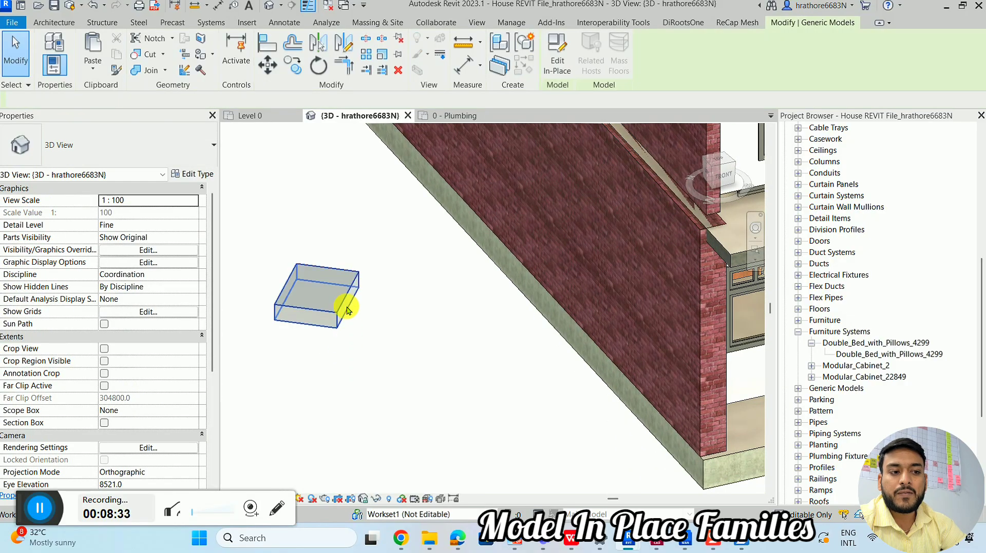
pyautogui.click(347, 310)
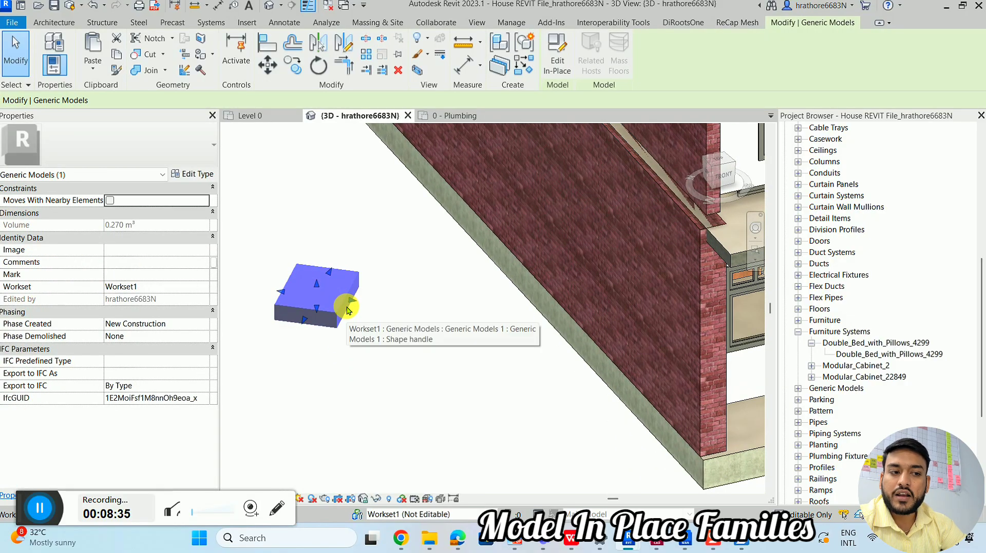
pyautogui.keyDown('shift'); pyautogui.moveTo(316, 377); pyautogui.dragTo(319, 374, button='middle'); pyautogui.keyUp('shift')
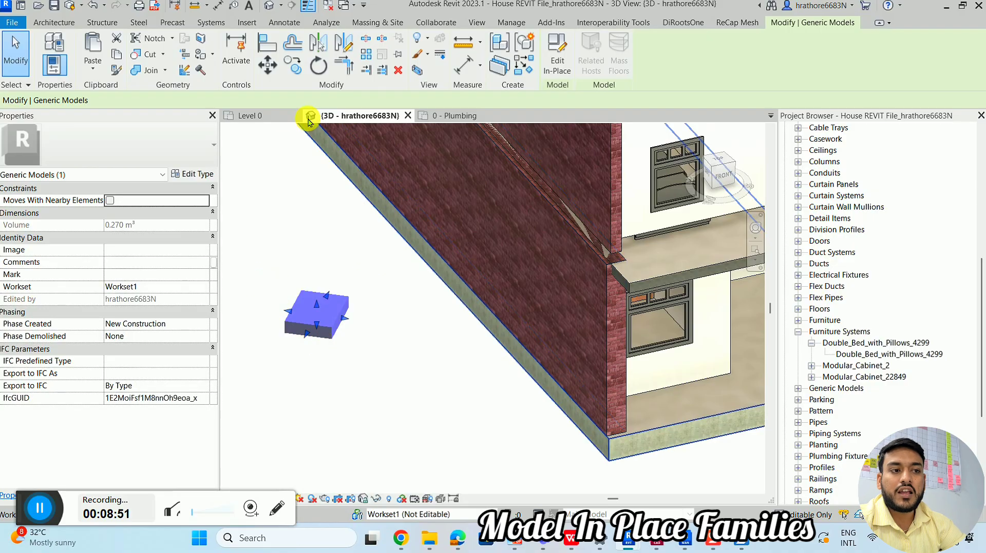
pyautogui.click(254, 116)
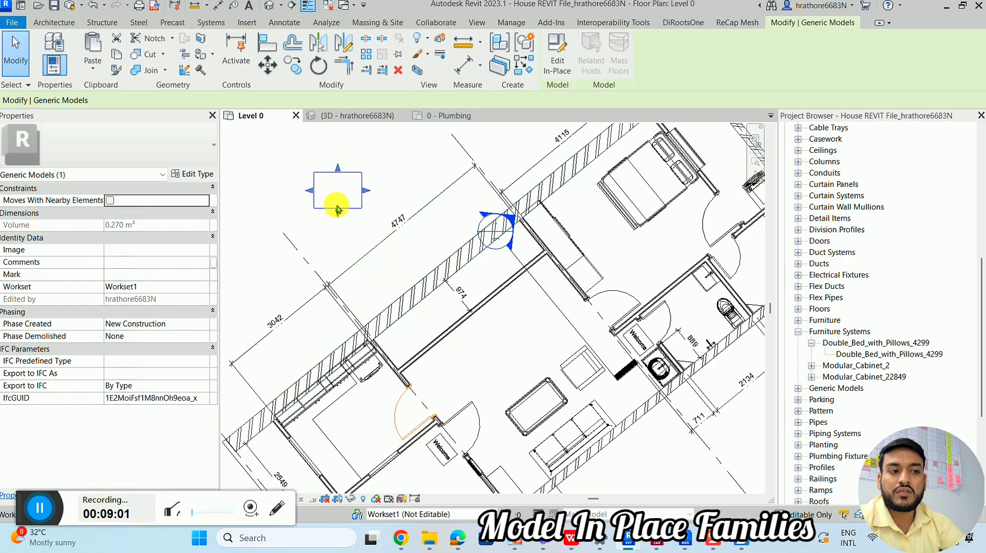
# - Move the in-place box slightly down and left in the Level 0 plan
pyautogui.moveTo(358, 212); pyautogui.dragTo(351, 244)
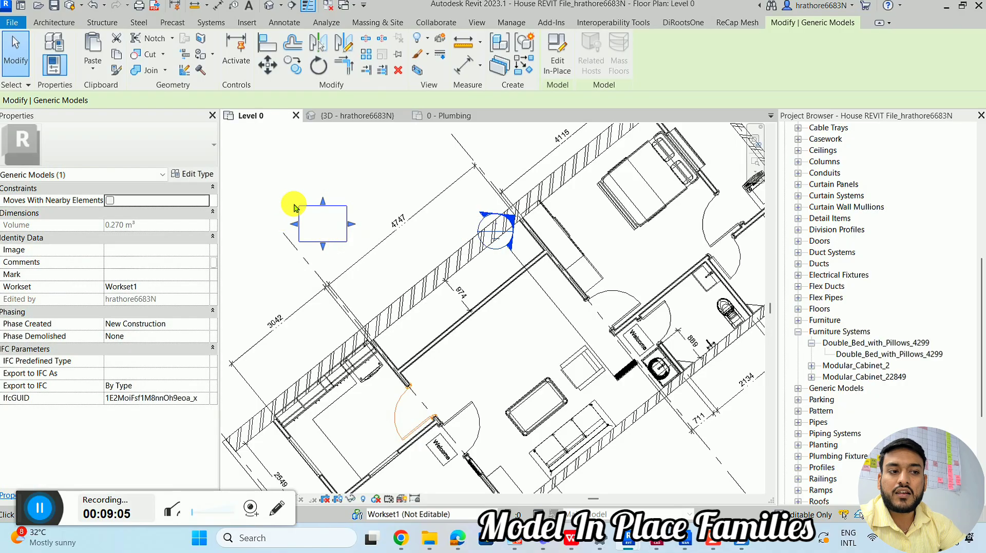
pyautogui.click(363, 250)
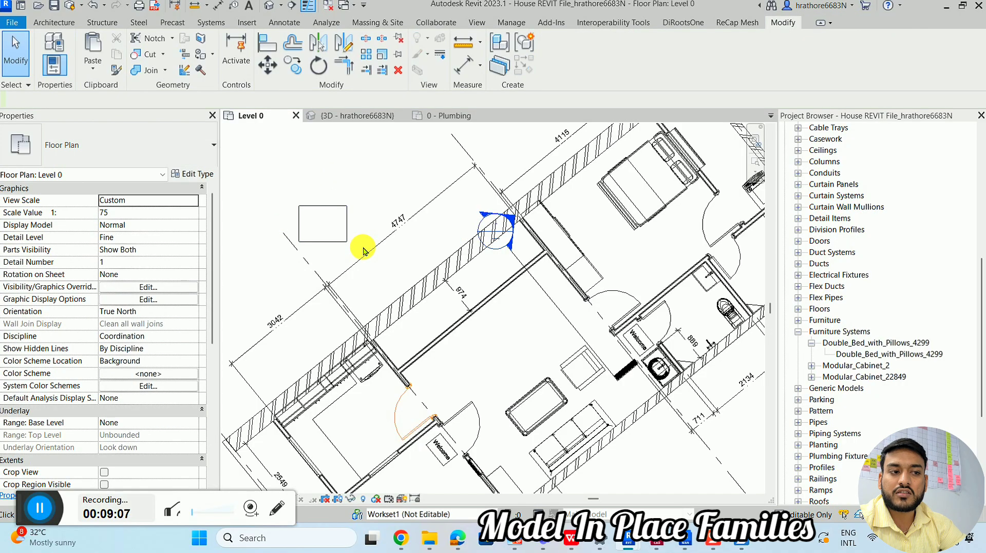
pyautogui.click(347, 244)
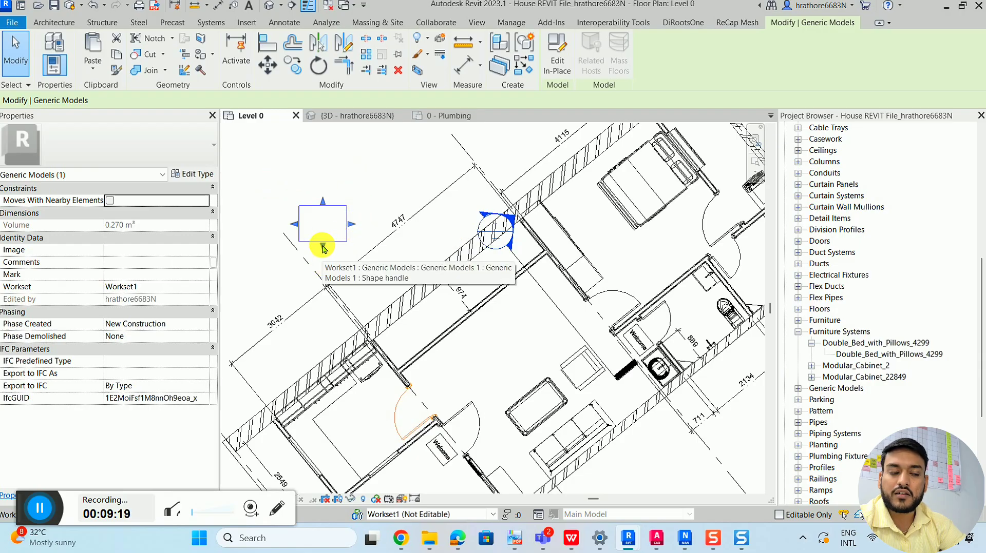
# - Deselect the box and switch back to the house's 3D view
pyautogui.scroll(-2, 323, 248)
pyautogui.scroll(-1, 349, 249)
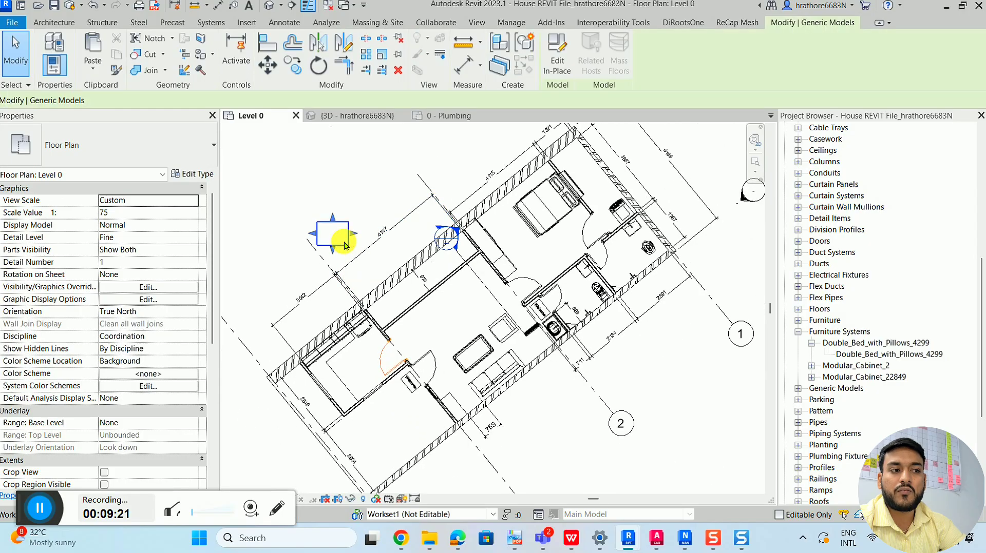
pyautogui.click(358, 197)
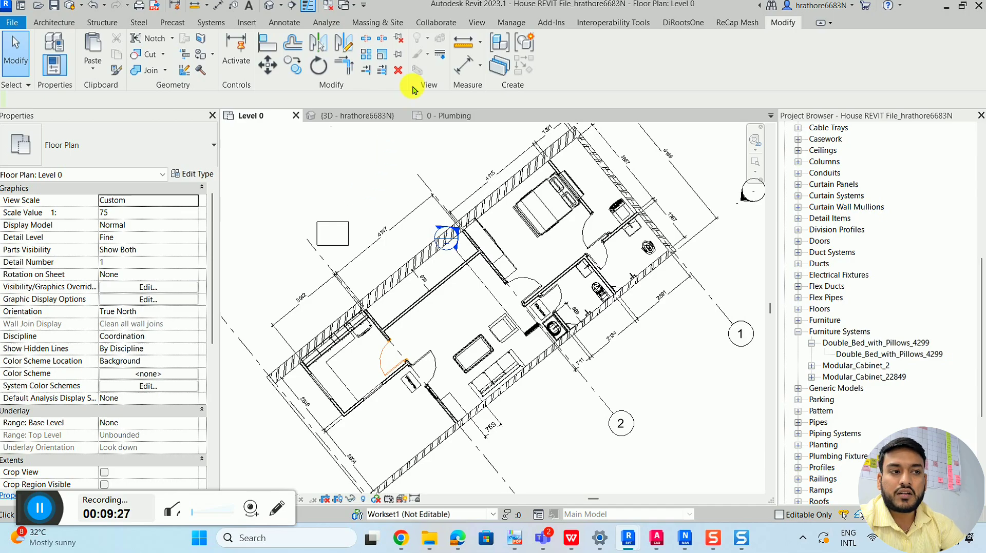
pyautogui.click(505, 23)
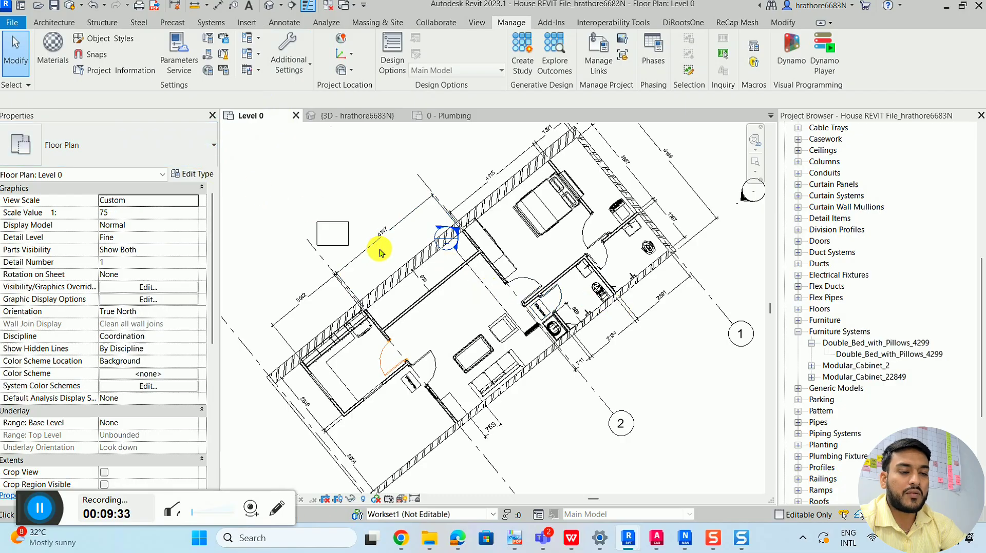
pyautogui.click(370, 115)
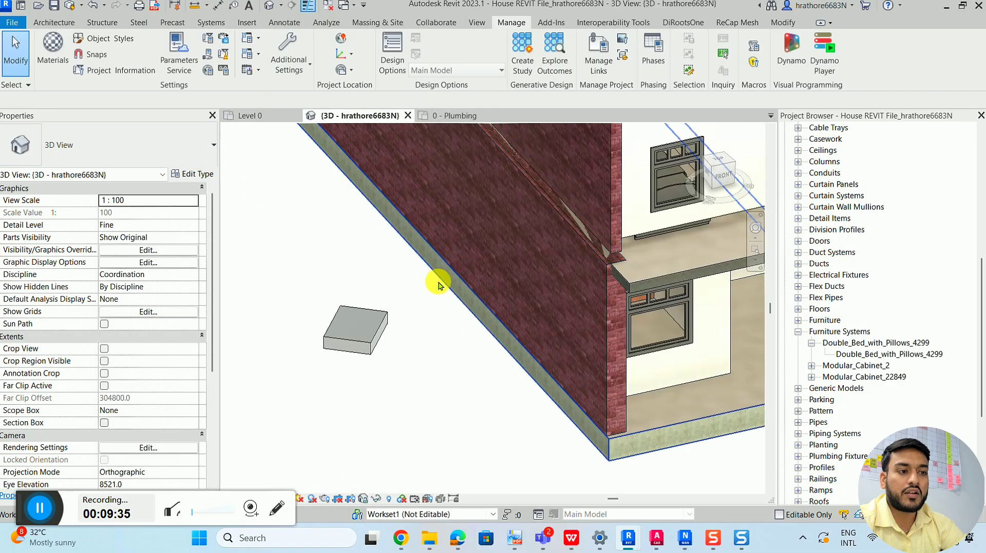
# - Turn on the 3D view's section box and orbit to look down into the house interior
pyautogui.moveTo(584, 251)
pyautogui.keyDown('shift'); pyautogui.mouseDown(button='middle')
pyautogui.moveTo(411, 257)
pyautogui.moveTo(222, 337)
pyautogui.mouseUp(button='middle'); pyautogui.keyUp('shift')
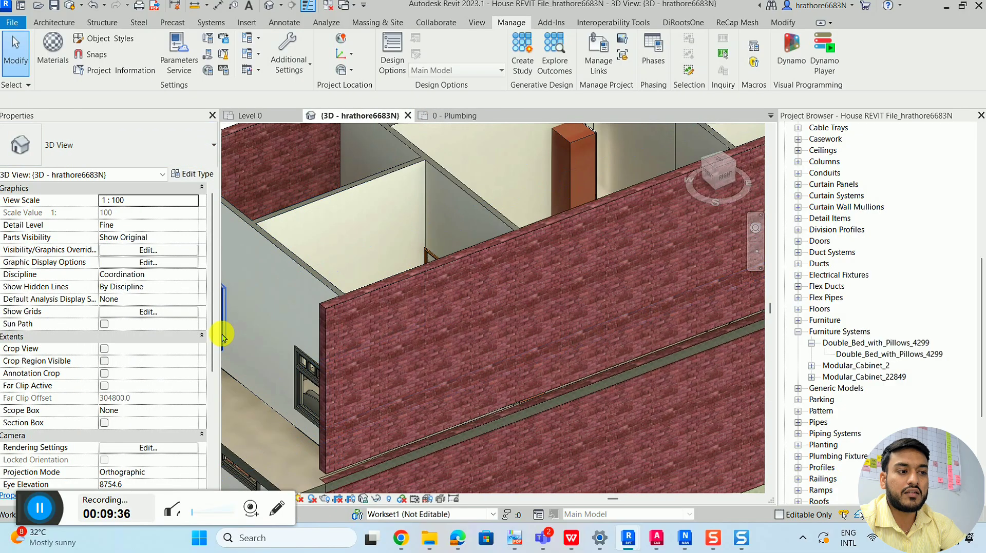
pyautogui.click(104, 423)
pyautogui.scroll(-3, 474, 197)
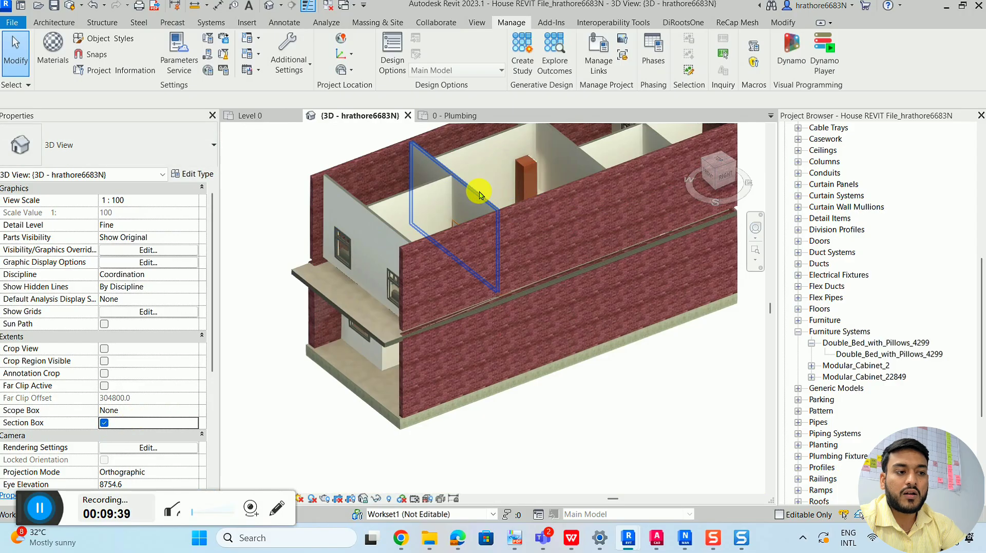
pyautogui.doubleClick(556, 302)
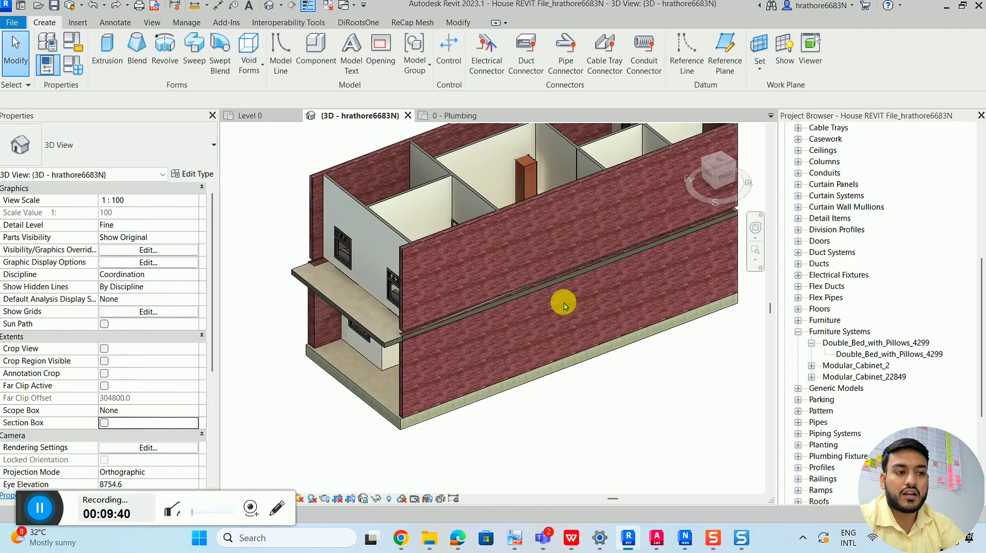
pyautogui.keyDown('shift'); pyautogui.moveTo(553, 302); pyautogui.dragTo(550, 297, button='middle'); pyautogui.keyUp('shift')
pyautogui.scroll(2, 550, 297)
# - Select the Occasional_Table_8389 in the living room, bring it into view, then deselect it
pyautogui.click(495, 399)
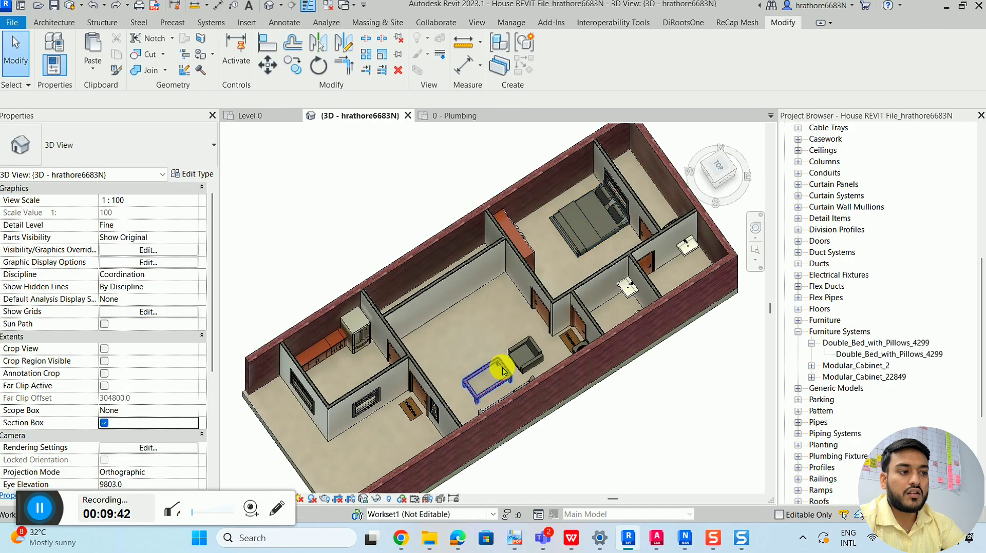
pyautogui.scroll(4, 494, 399)
pyautogui.moveTo(488, 396); pyautogui.dragTo(521, 242, button='middle')
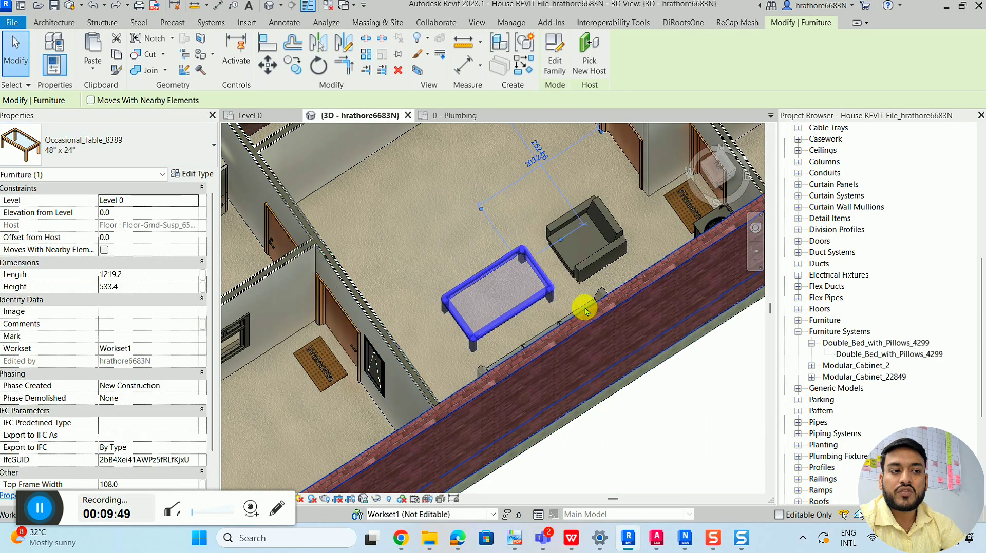
pyautogui.press('Escape')
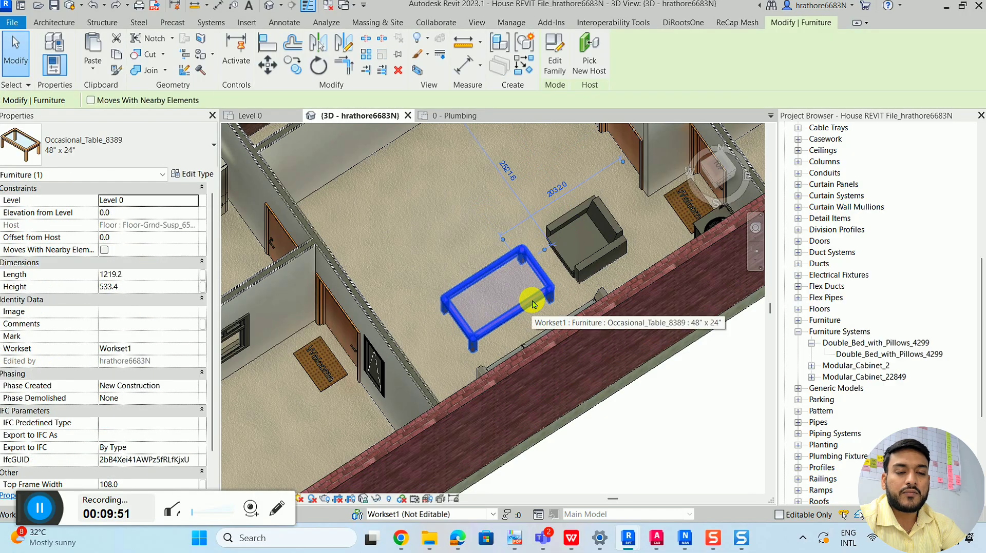
# - Open Manage > Purge Unused and uncheck every item with Check None
pyautogui.rightClick(533, 271)
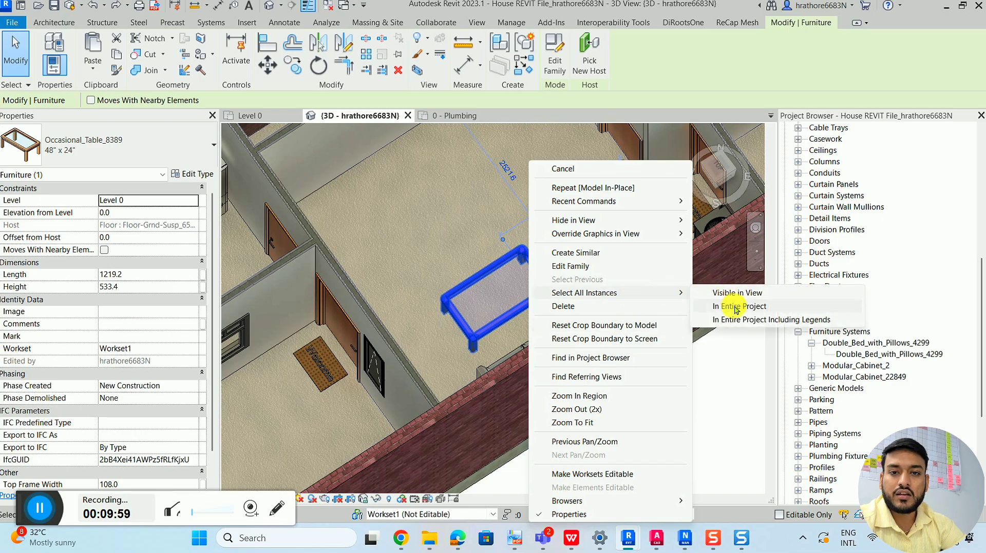
pyautogui.click(512, 25)
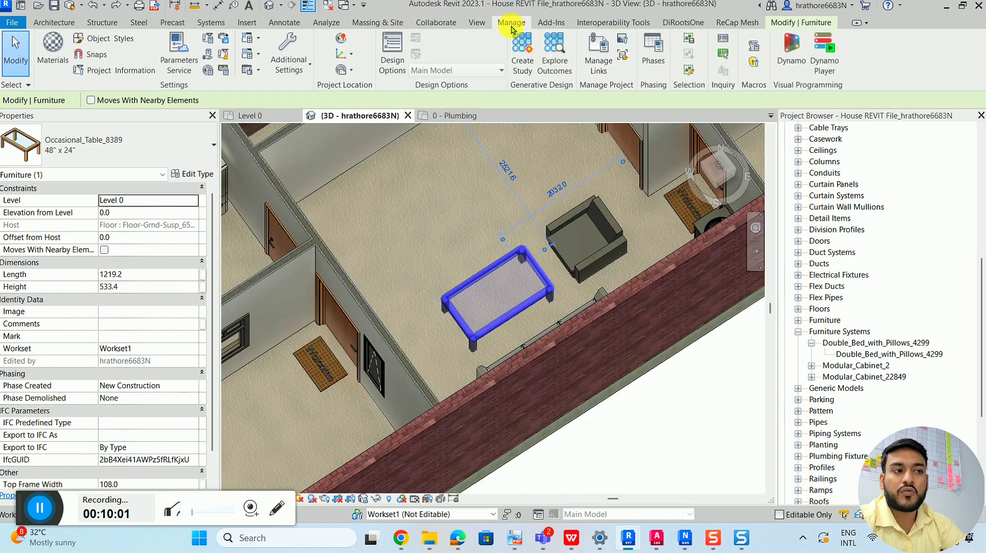
pyautogui.click(225, 54)
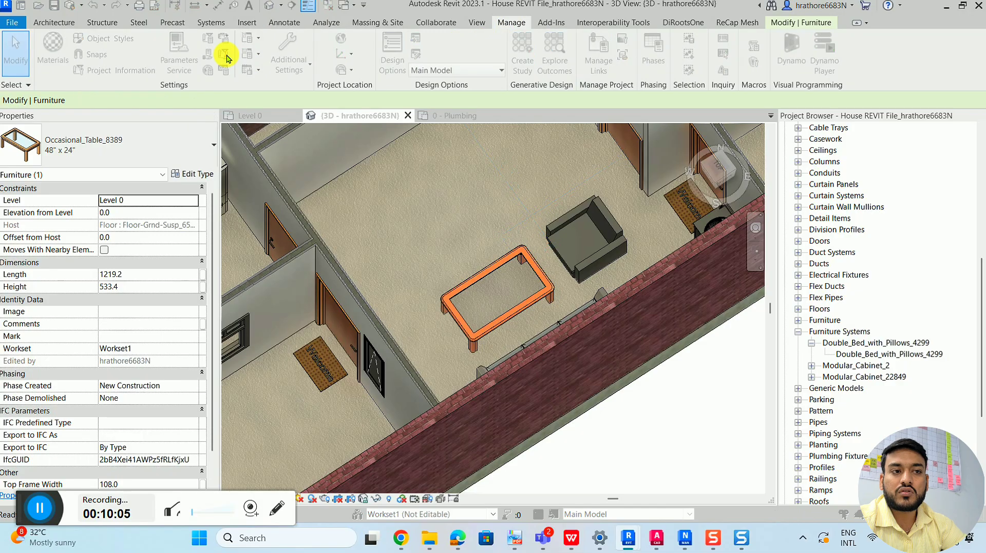
pyautogui.moveTo(259, 95); pyautogui.dragTo(335, 48)
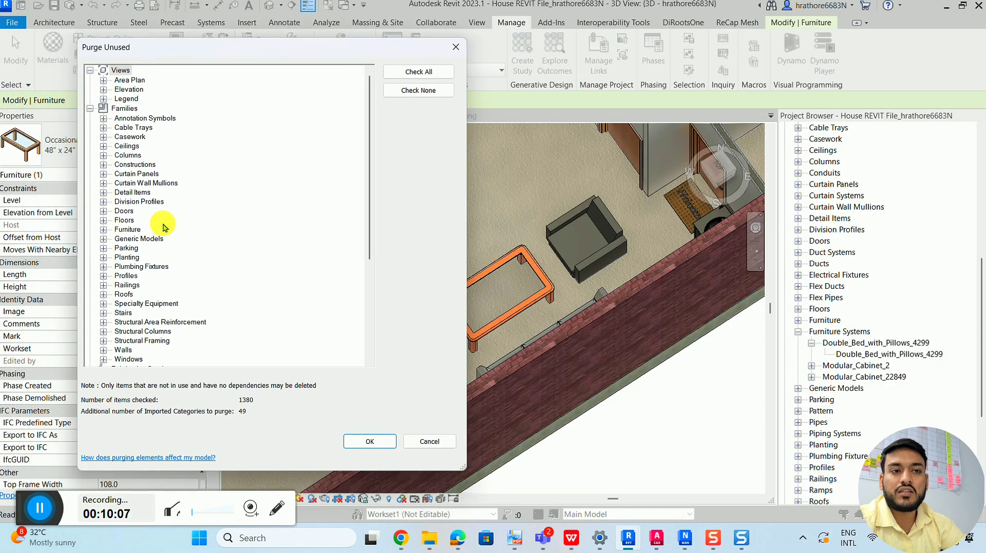
pyautogui.scroll(-2, 180, 221)
pyautogui.scroll(-2, 165, 259)
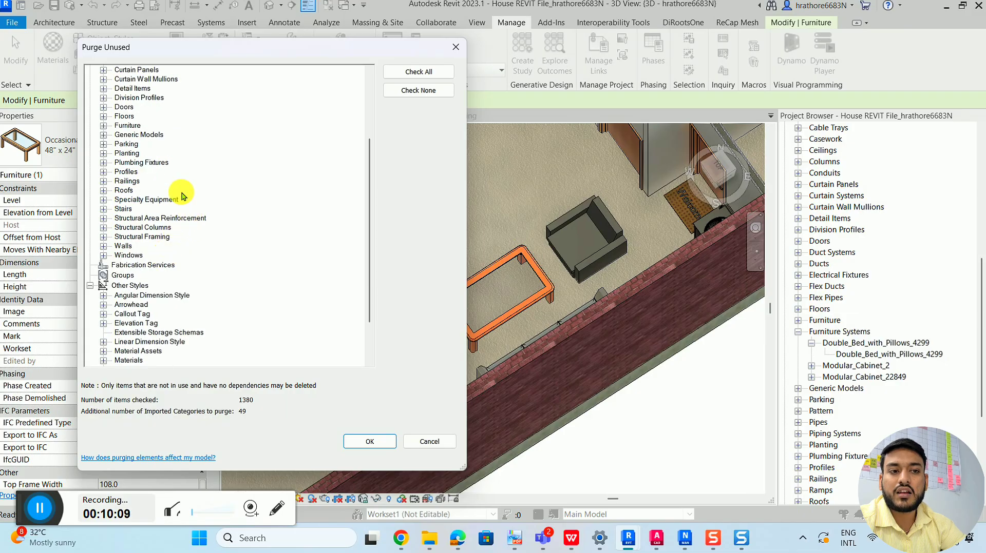
pyautogui.click(433, 104)
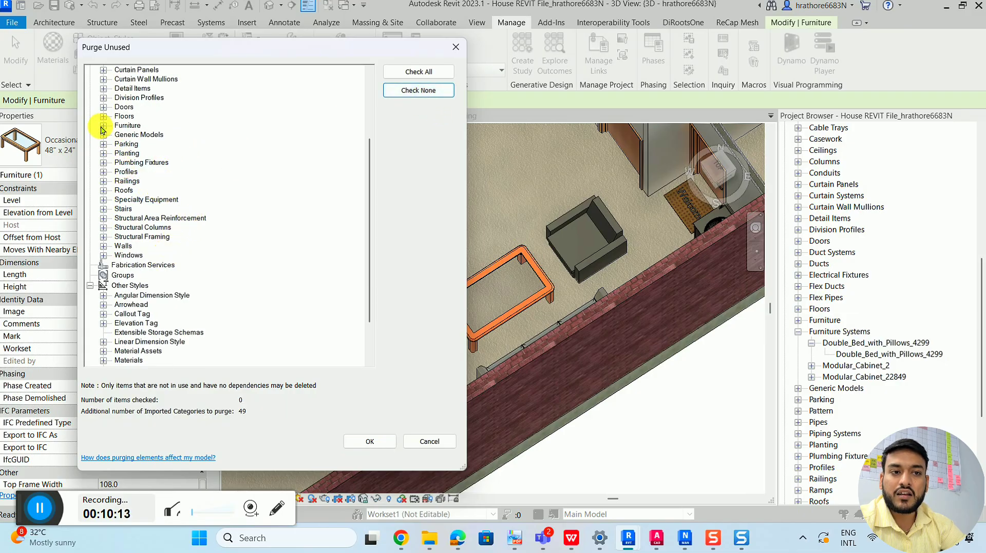
# - Tick only the 24"x24" type under Furniture > Occasional_Table_8389 and run the purge
pyautogui.click(103, 125)
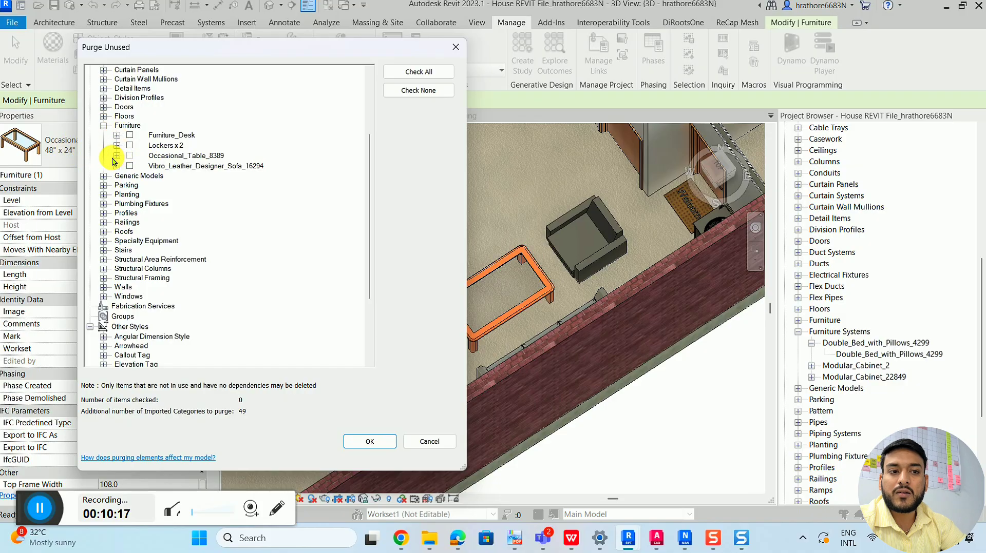
pyautogui.click(117, 155)
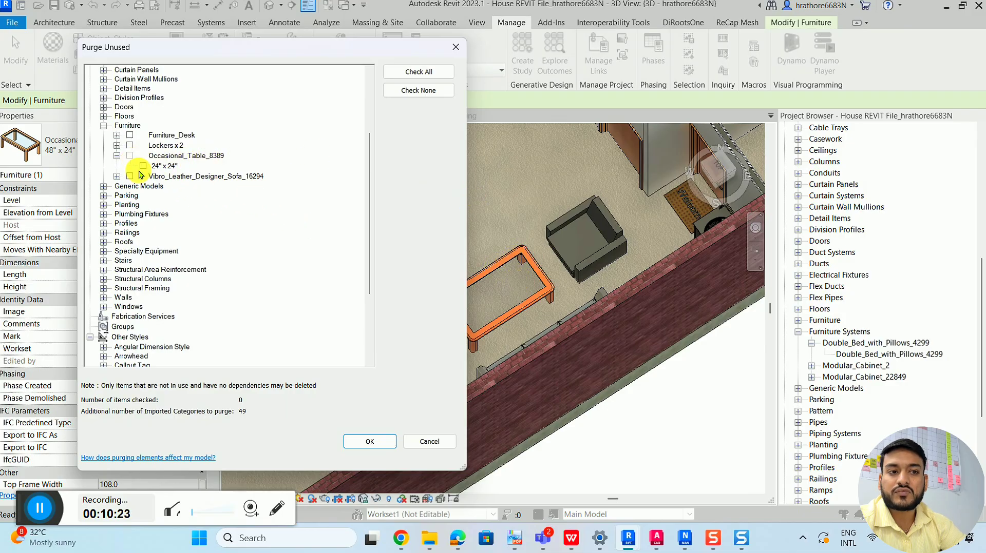
pyautogui.click(143, 166)
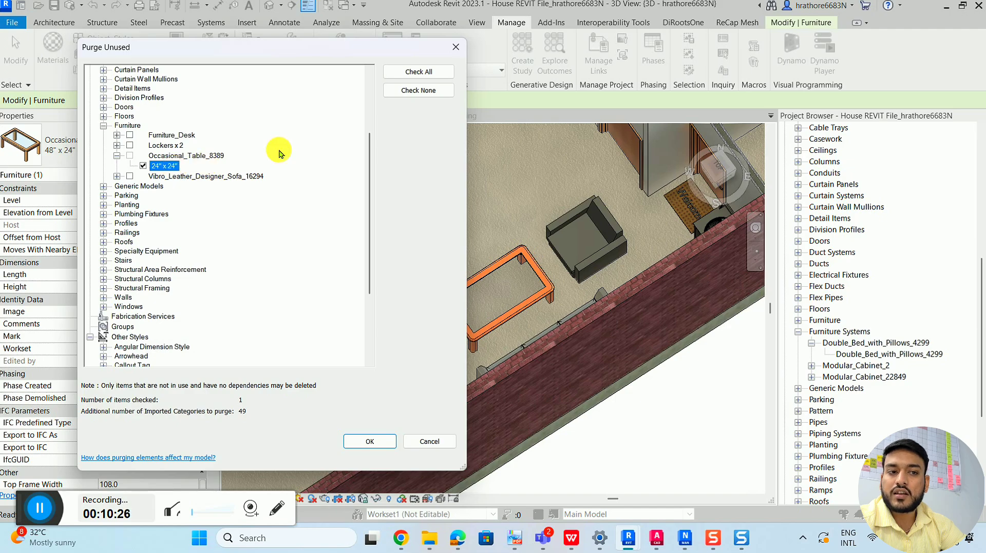
pyautogui.click(370, 442)
pyautogui.click(471, 290)
# - Select the occasional table and check its type list, keeping it at 48" x 24"
pyautogui.click(472, 291)
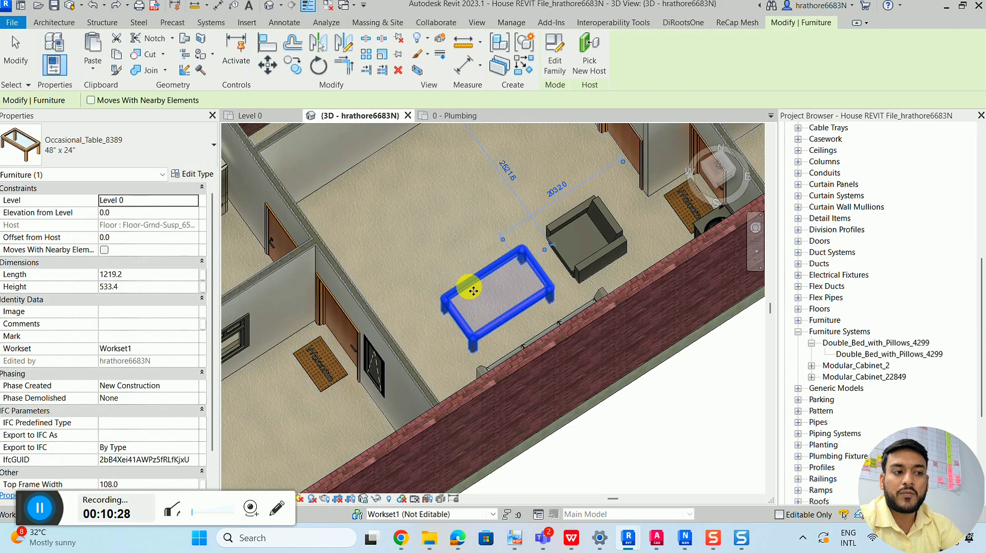
pyautogui.click(77, 146)
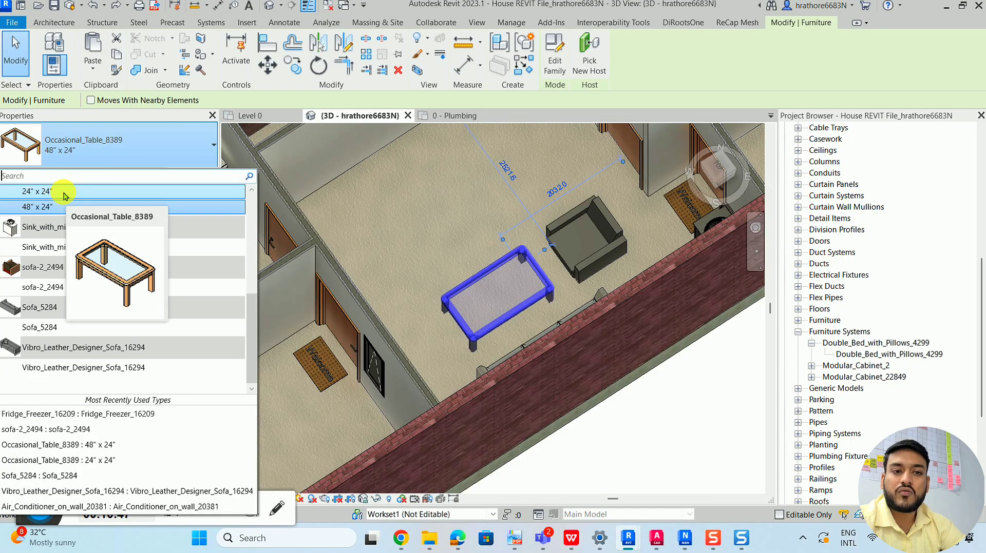
pyautogui.press('Escape')
# - Zoom the 3D view and switch to the Level 0 floor plan
pyautogui.scroll(-1, 510, 282)
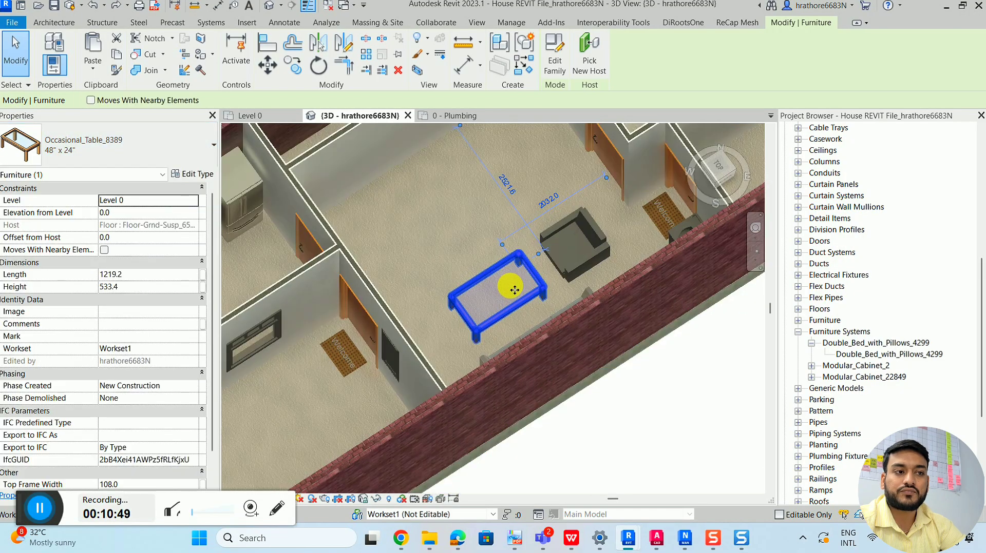
pyautogui.scroll(-1, 531, 266)
pyautogui.scroll(-3, 534, 270)
pyautogui.scroll(-2, 555, 345)
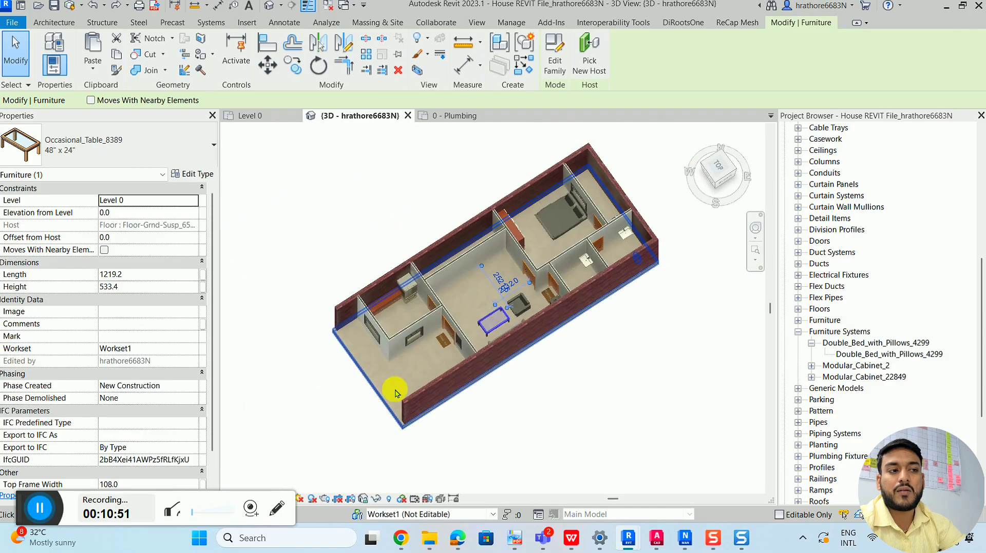
pyautogui.scroll(3, 395, 391)
pyautogui.scroll(1, 505, 308)
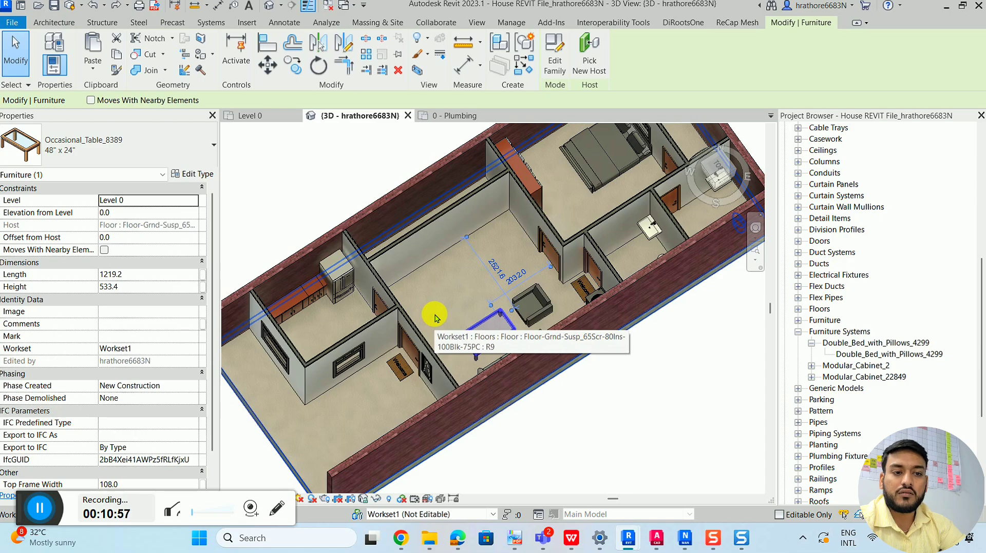
pyautogui.click(252, 115)
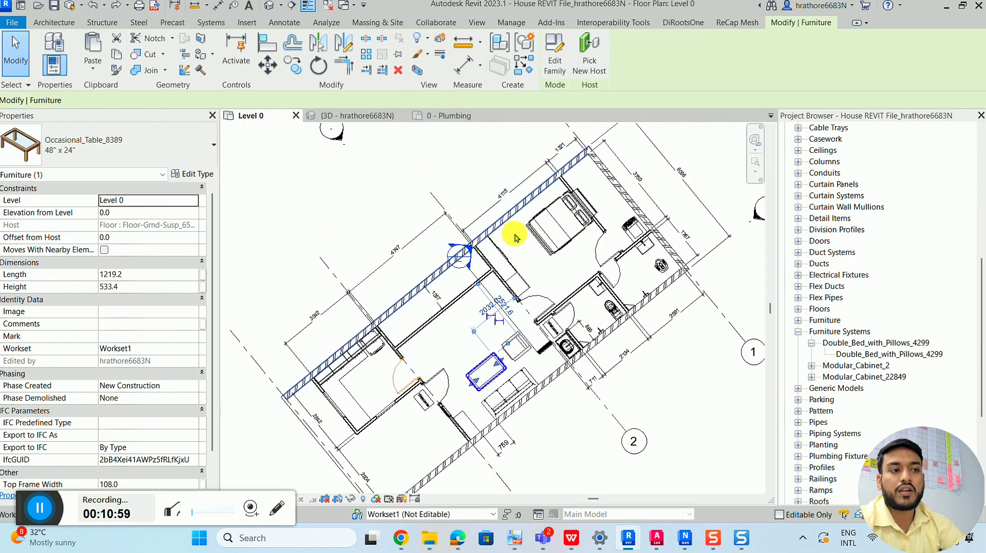
pyautogui.scroll(2, 395, 286)
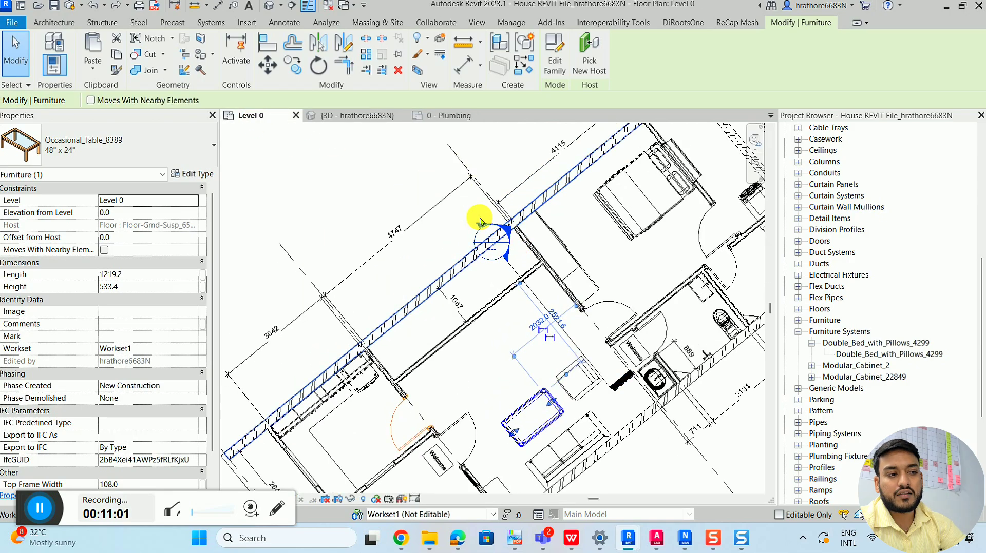
pyautogui.scroll(-2, 411, 225)
pyautogui.scroll(3, 297, 438)
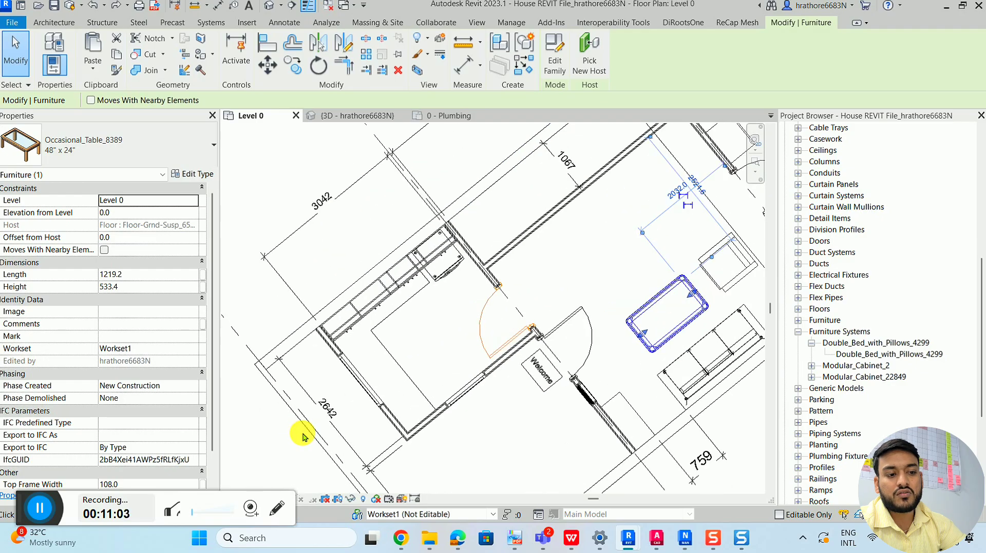
pyautogui.scroll(-1, 358, 400)
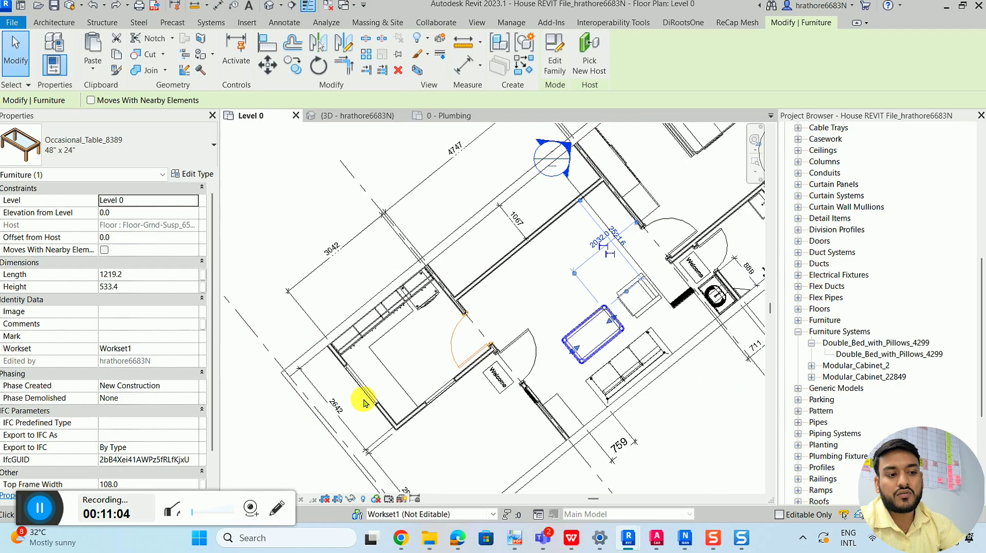
pyautogui.click(349, 240)
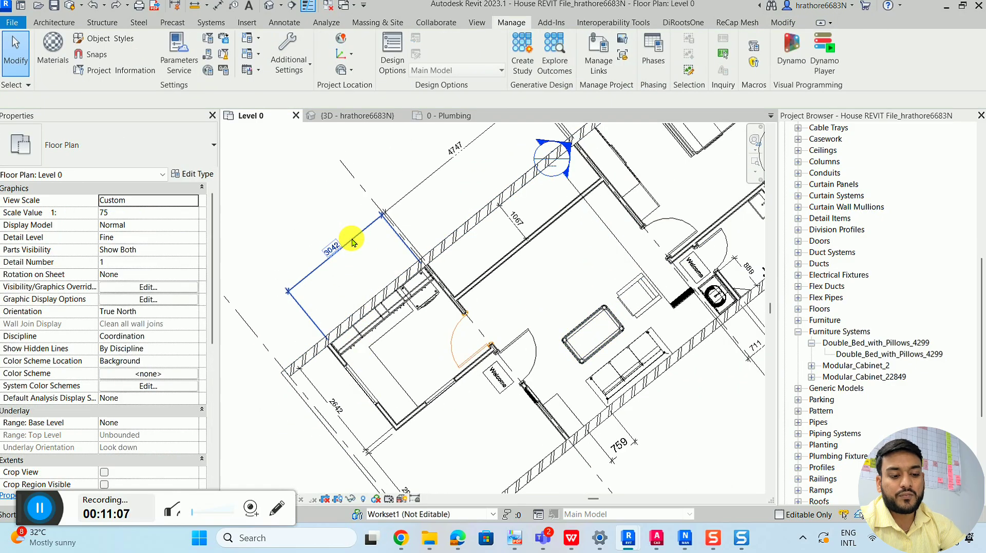
pyautogui.press('d')
pyautogui.press('i')
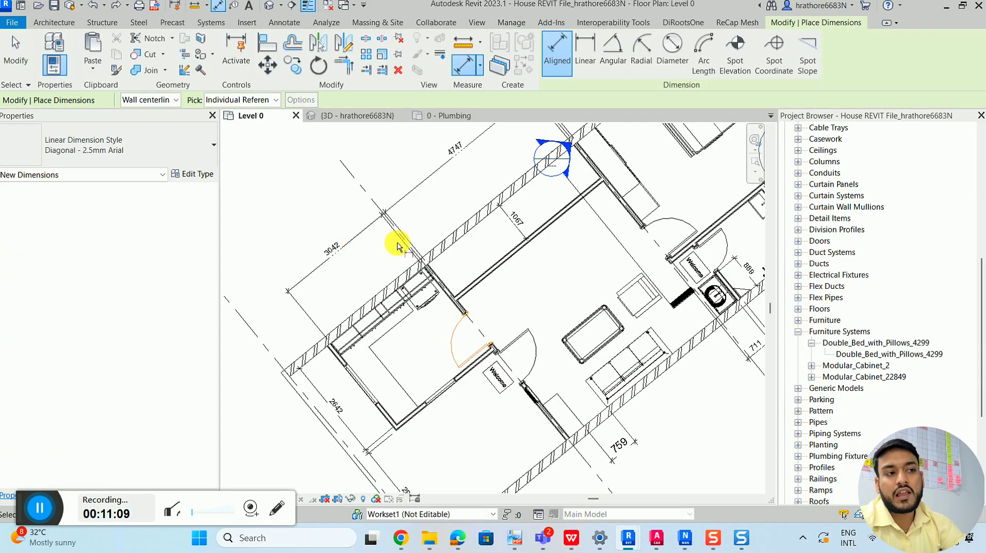
pyautogui.press('Escape')
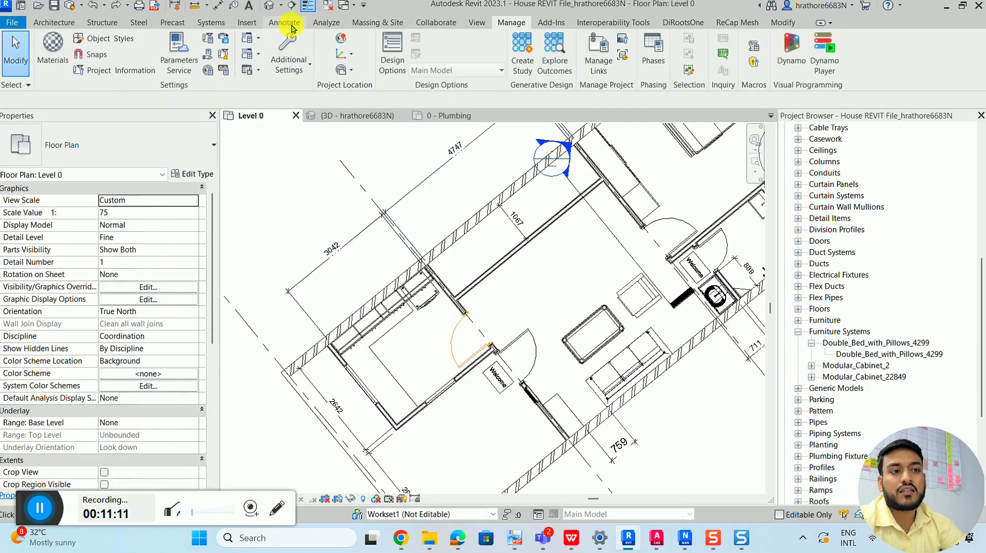
pyautogui.click(288, 23)
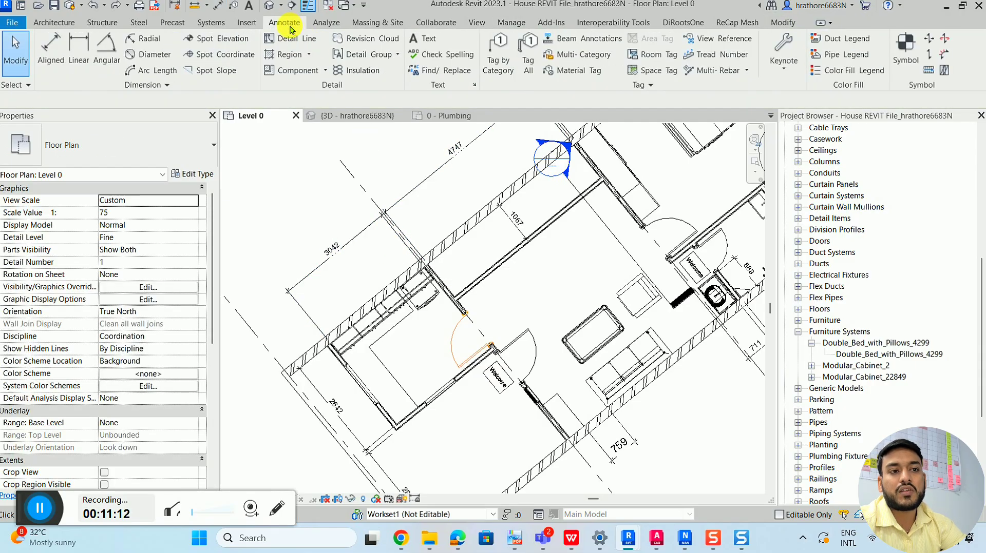
pyautogui.click(233, 53)
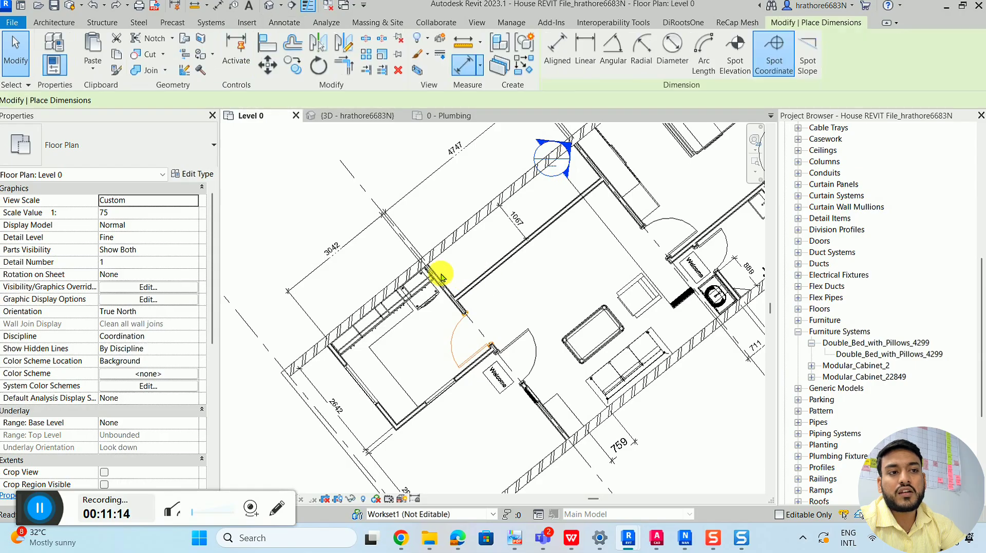
pyautogui.click(400, 272)
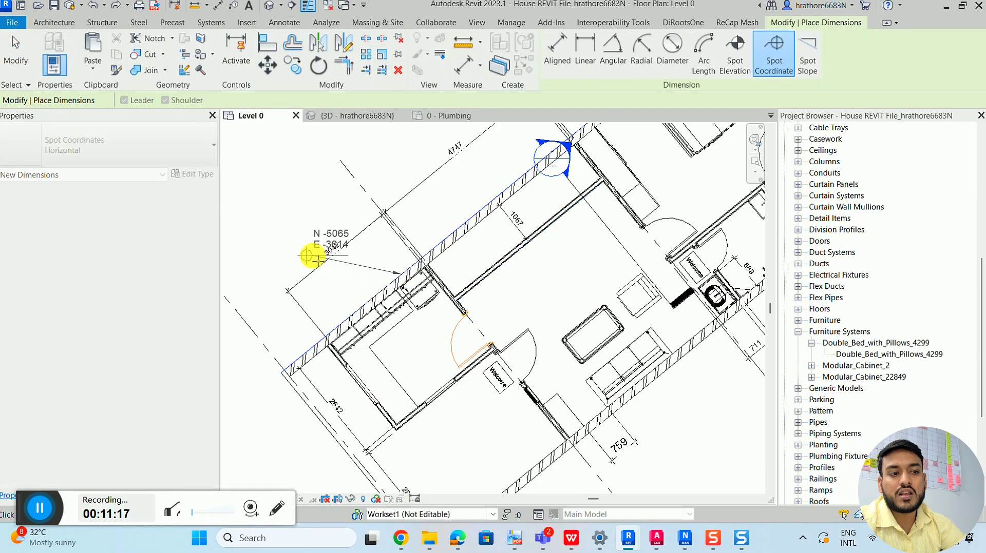
pyautogui.press('Escape')
pyautogui.press('Escape')
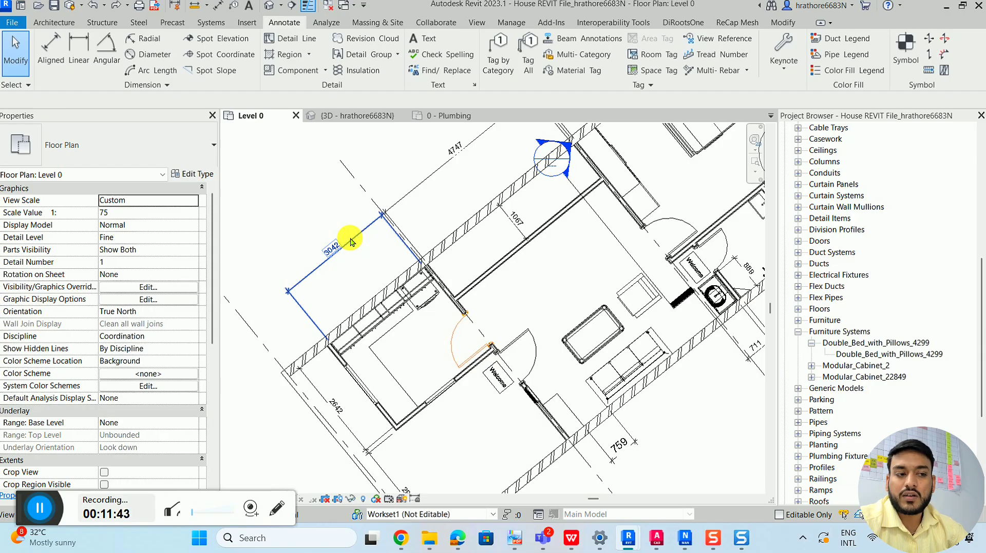
pyautogui.scroll(-1, 349, 241)
pyautogui.click(370, 242)
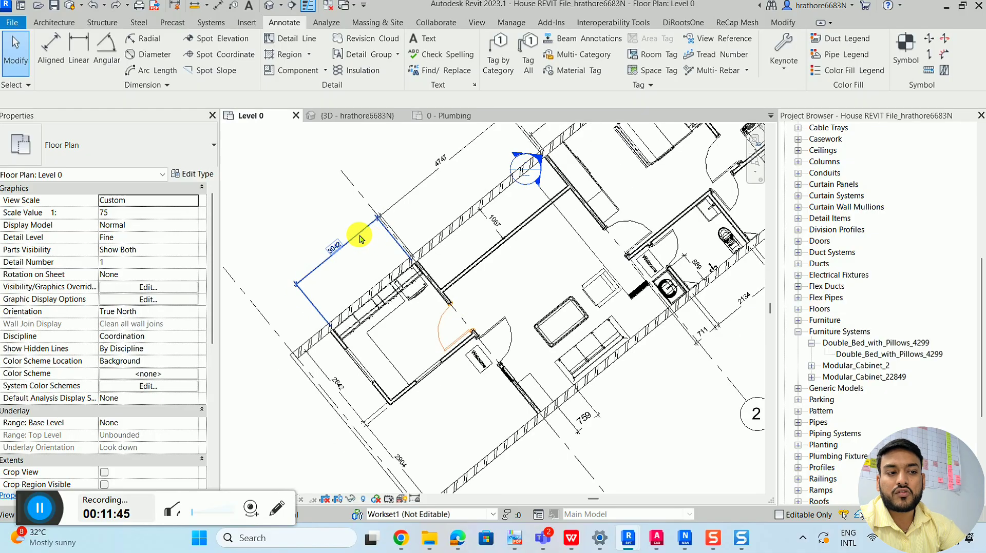
pyautogui.click(359, 236)
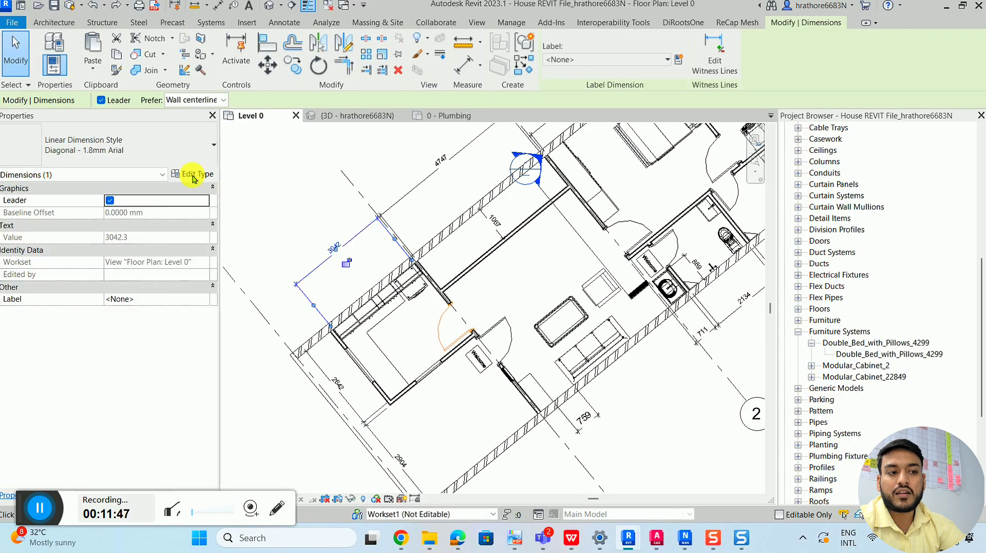
pyautogui.click(194, 174)
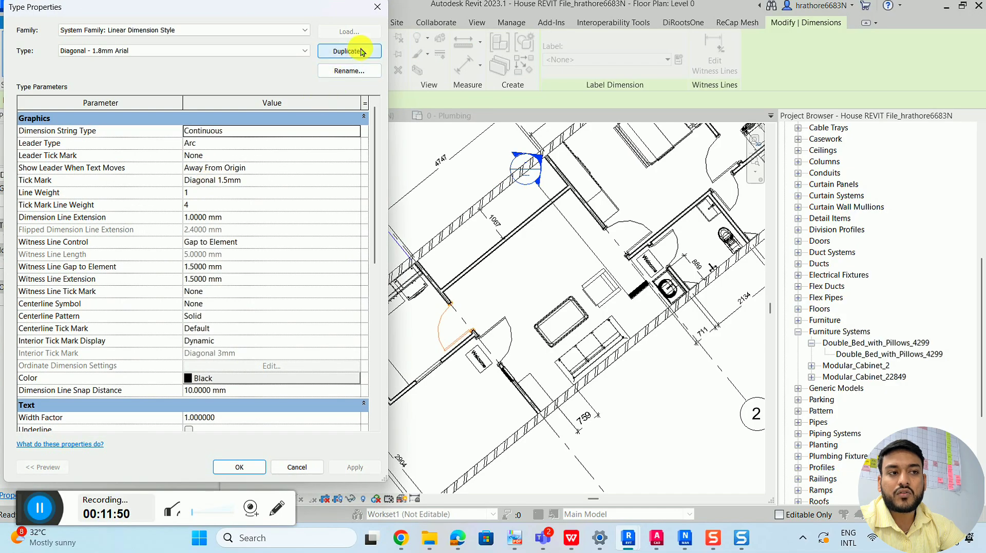
pyautogui.click(350, 51)
pyautogui.press('Escape')
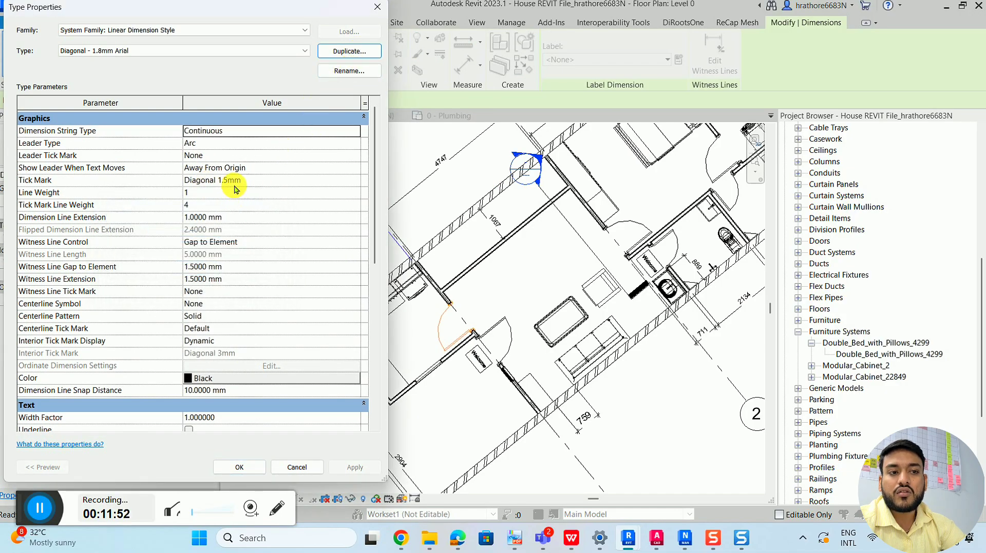
pyautogui.scroll(-3, 242, 205)
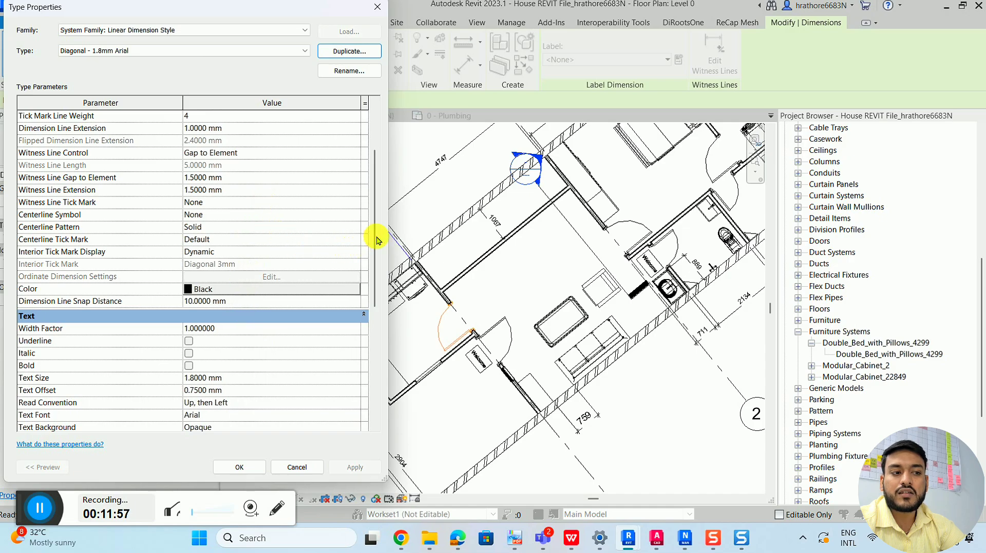
pyautogui.press('Escape')
pyautogui.scroll(2, 334, 265)
pyautogui.scroll(2, 334, 264)
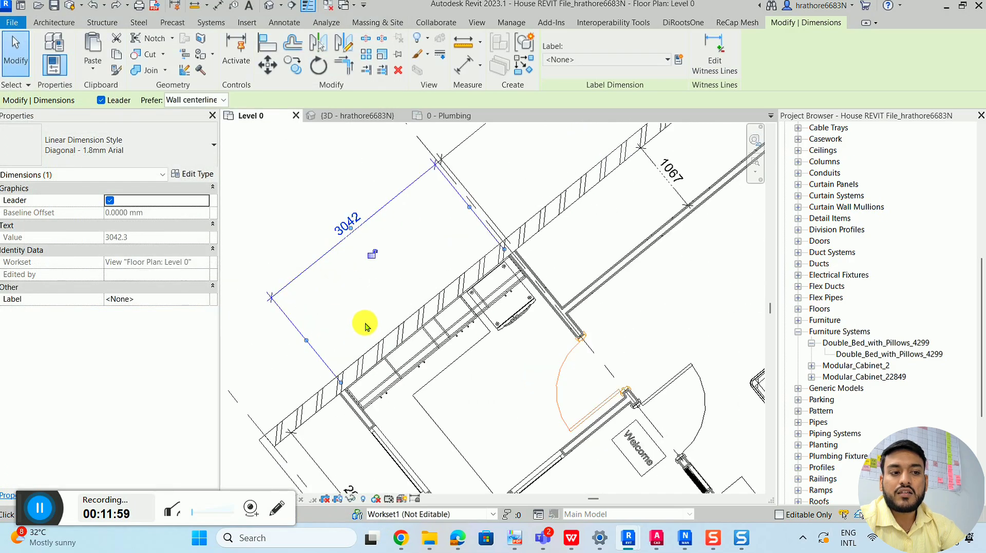
pyautogui.press('Escape')
pyautogui.scroll(-2, 364, 316)
pyautogui.scroll(-2, 363, 308)
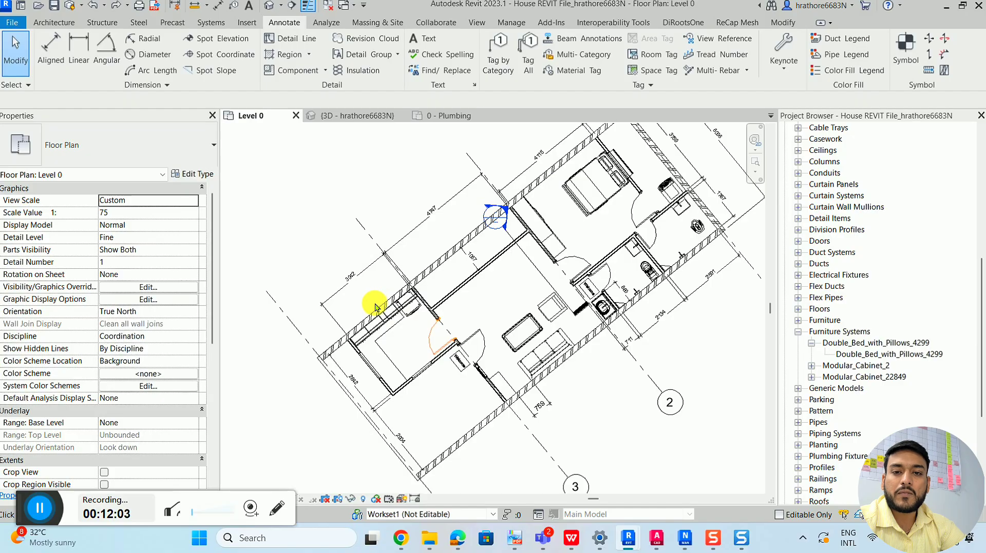
pyautogui.scroll(-2, 318, 321)
pyautogui.scroll(2, 415, 311)
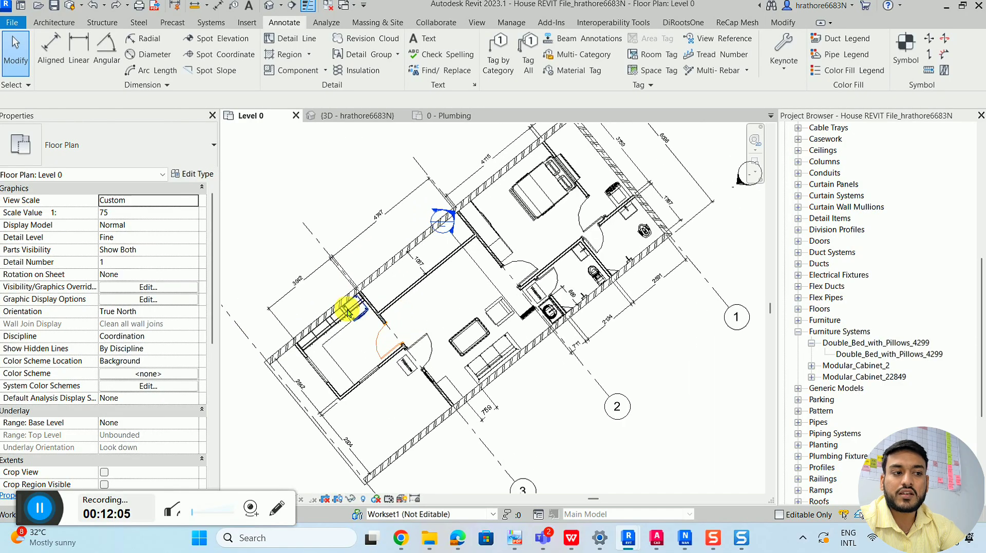
pyautogui.scroll(2, 329, 301)
pyautogui.scroll(-2, 492, 241)
pyautogui.scroll(2, 436, 257)
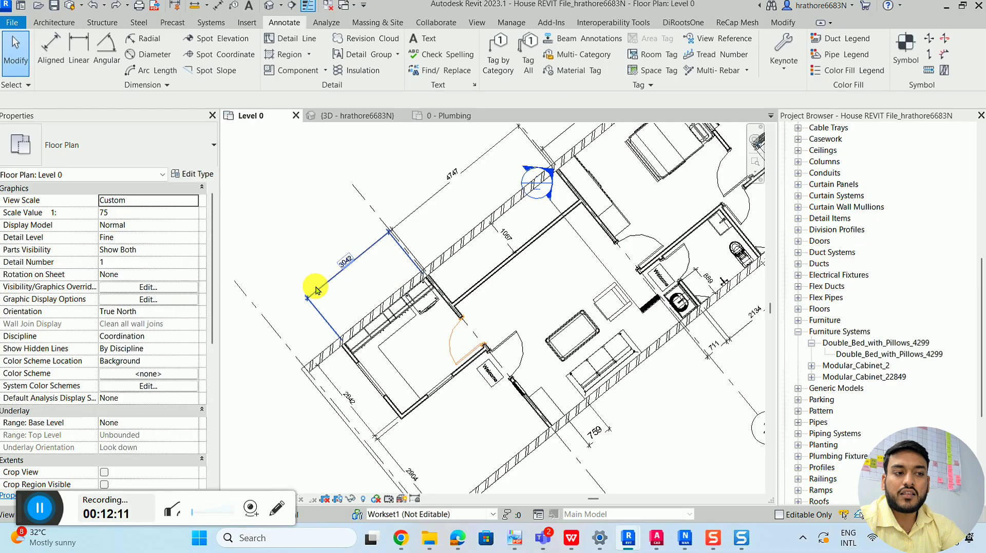
pyautogui.scroll(-1, 316, 290)
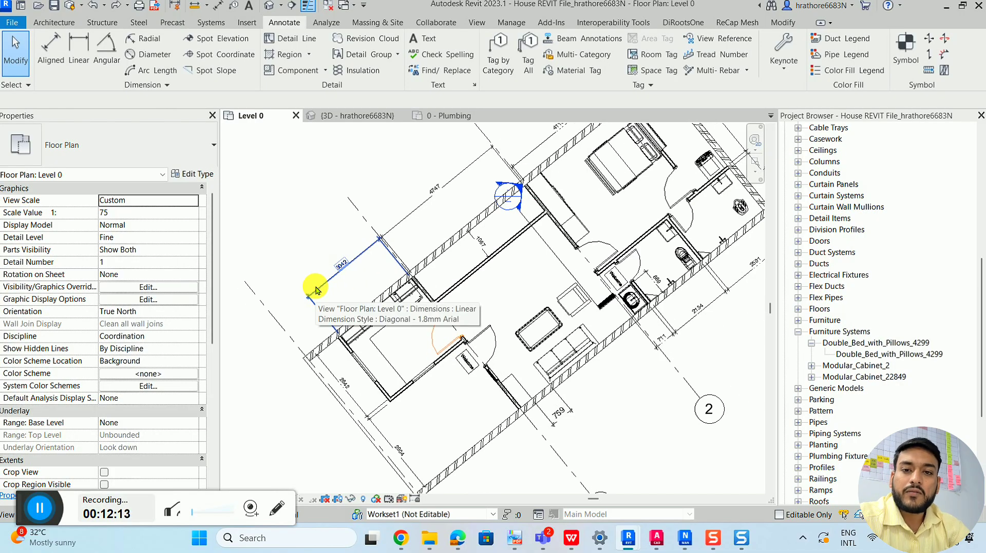